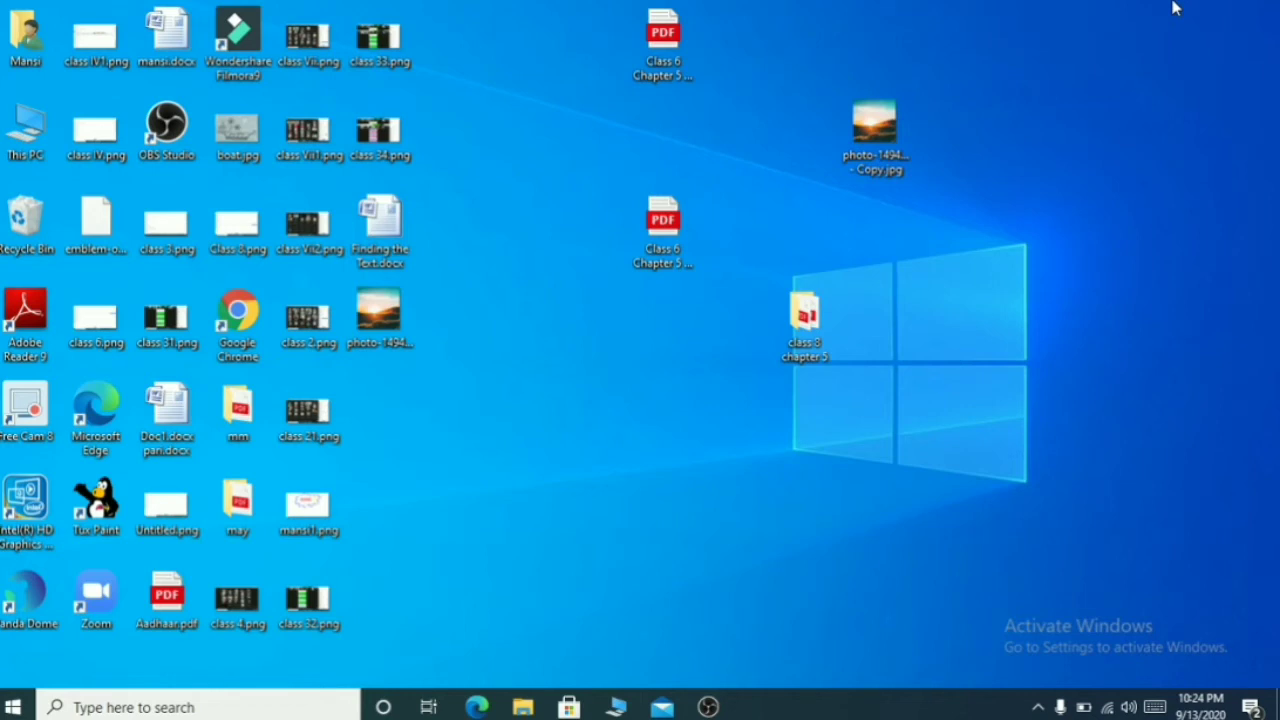
Launch Microsoft Word by running winword from the Windows Run dialog
key(super+r)
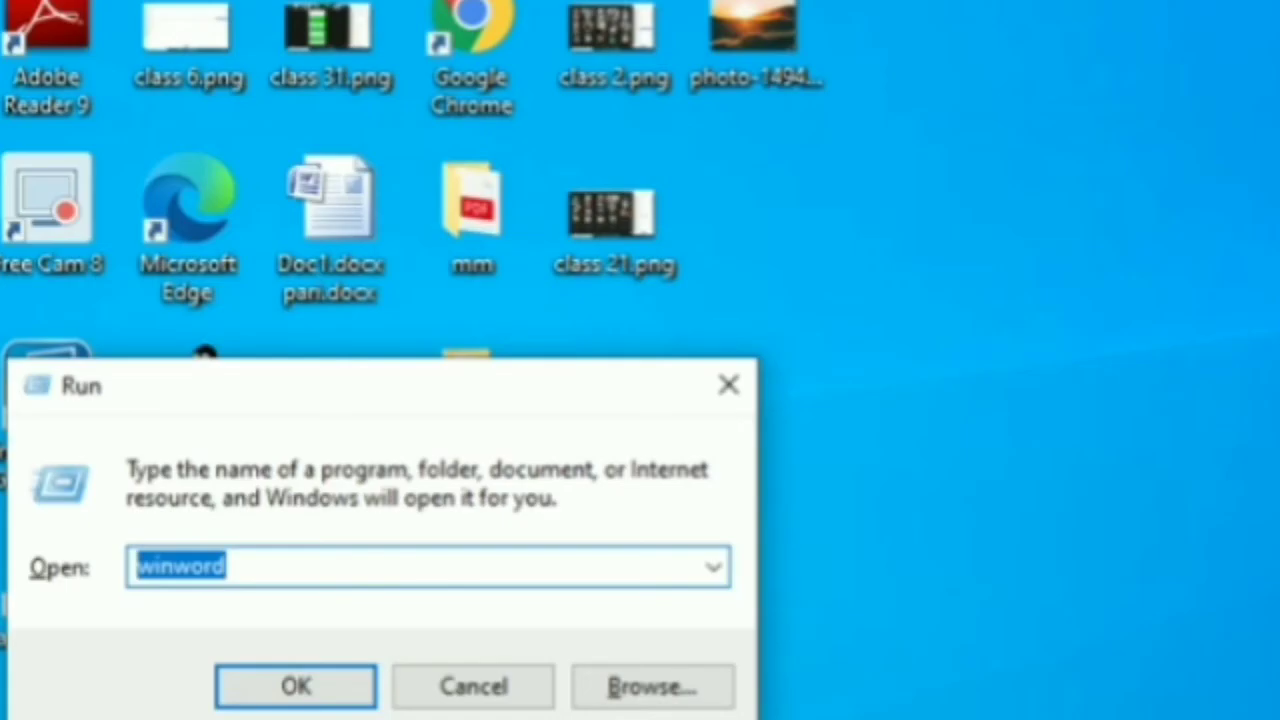
text(win)
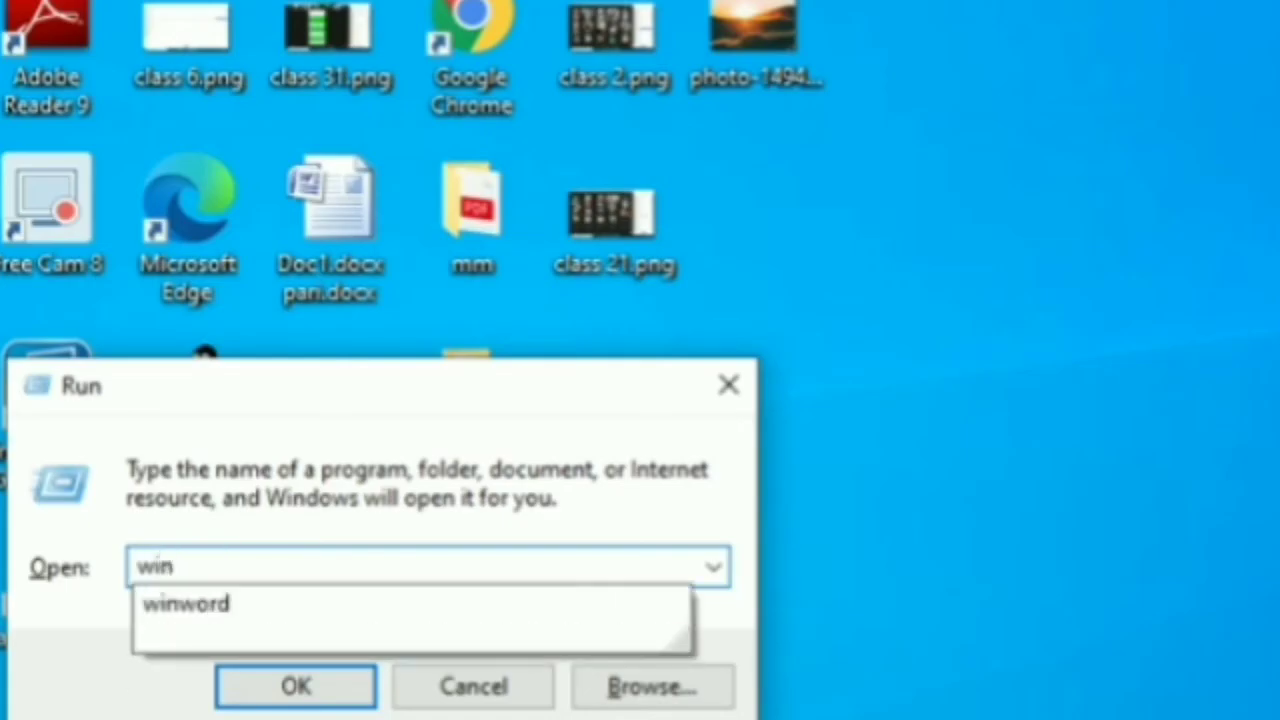
text(word)
key(Return)
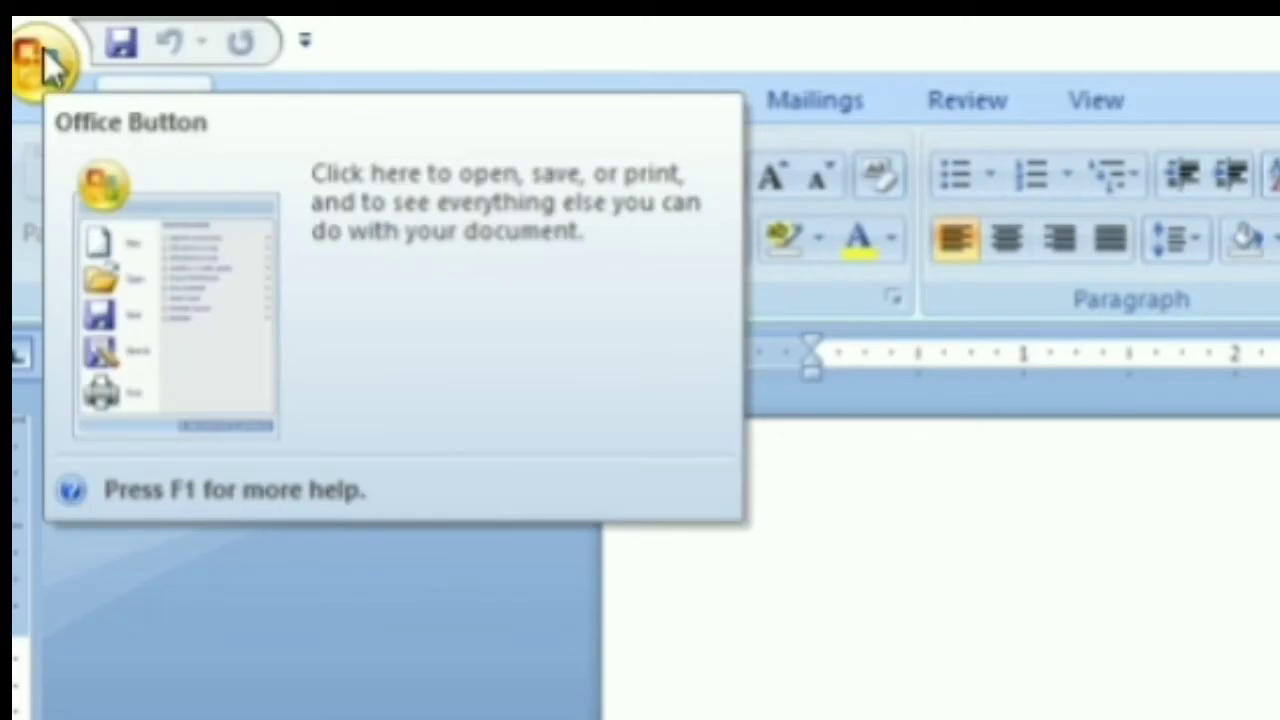
Open Finding the Text.docx from the Office Button's Recent Documents list
click(13, 18)
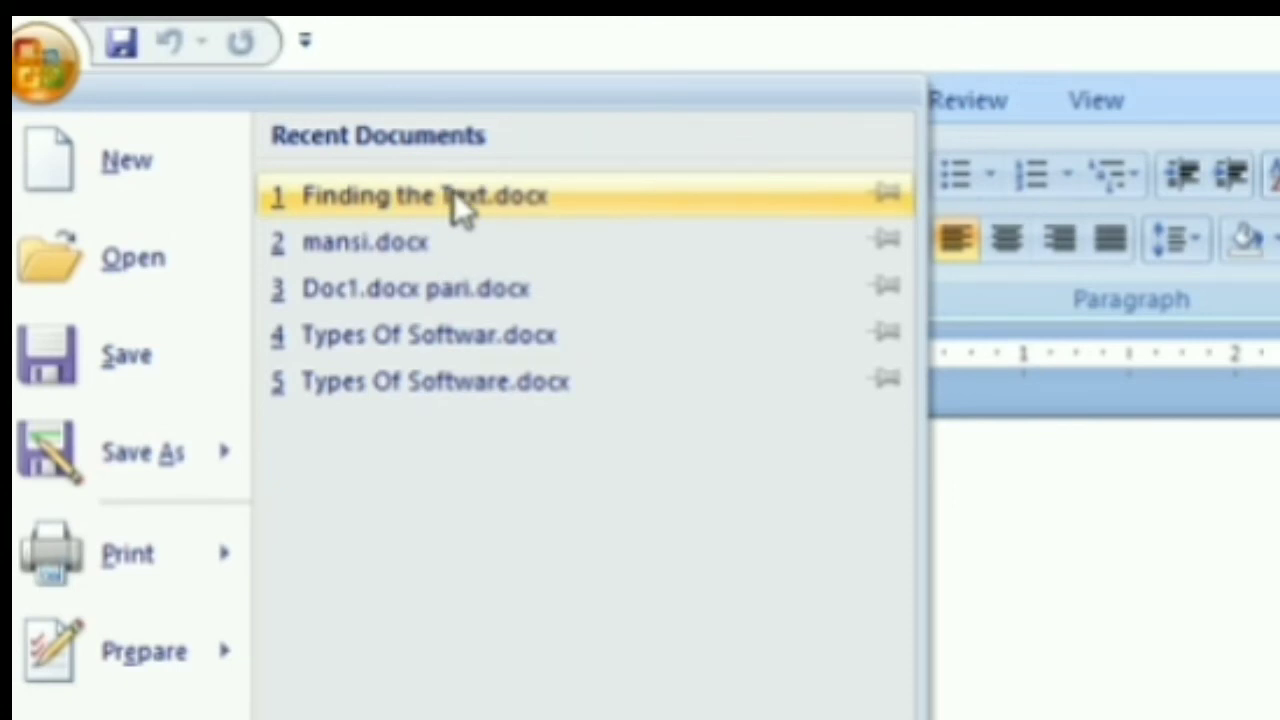
click(453, 197)
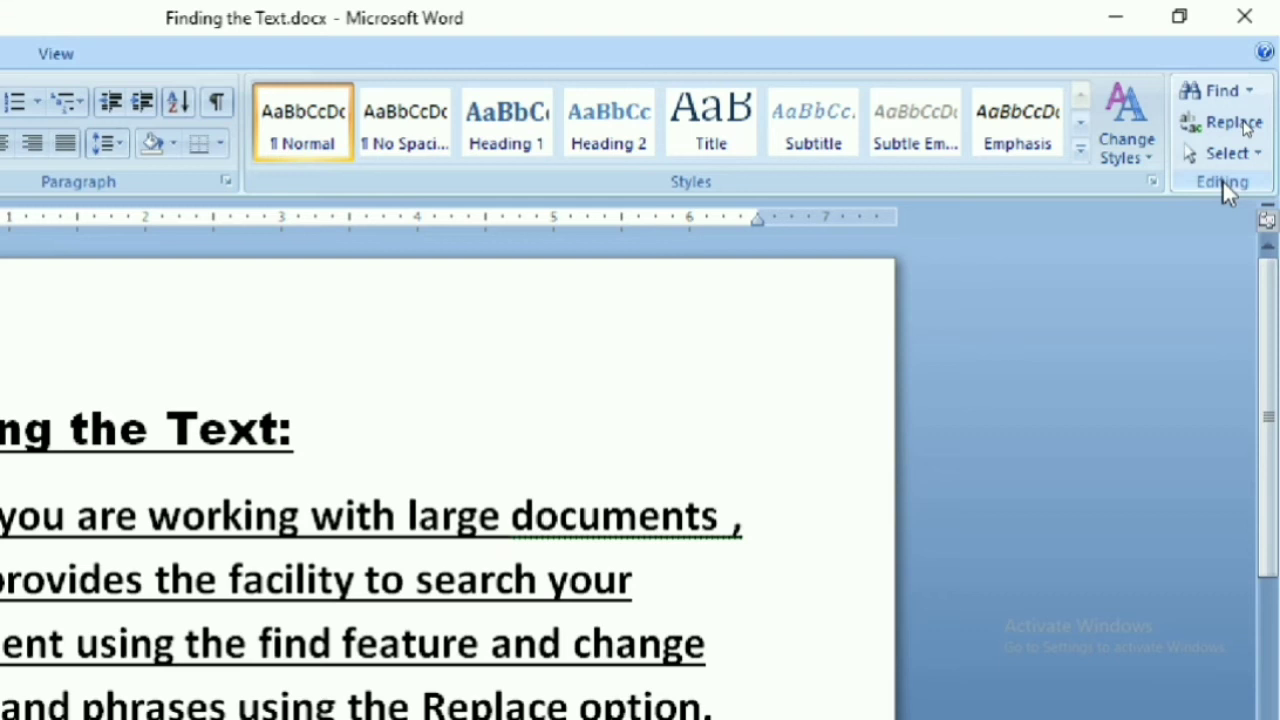
Start a Find and enter 'feature' as the search term
click(1215, 97)
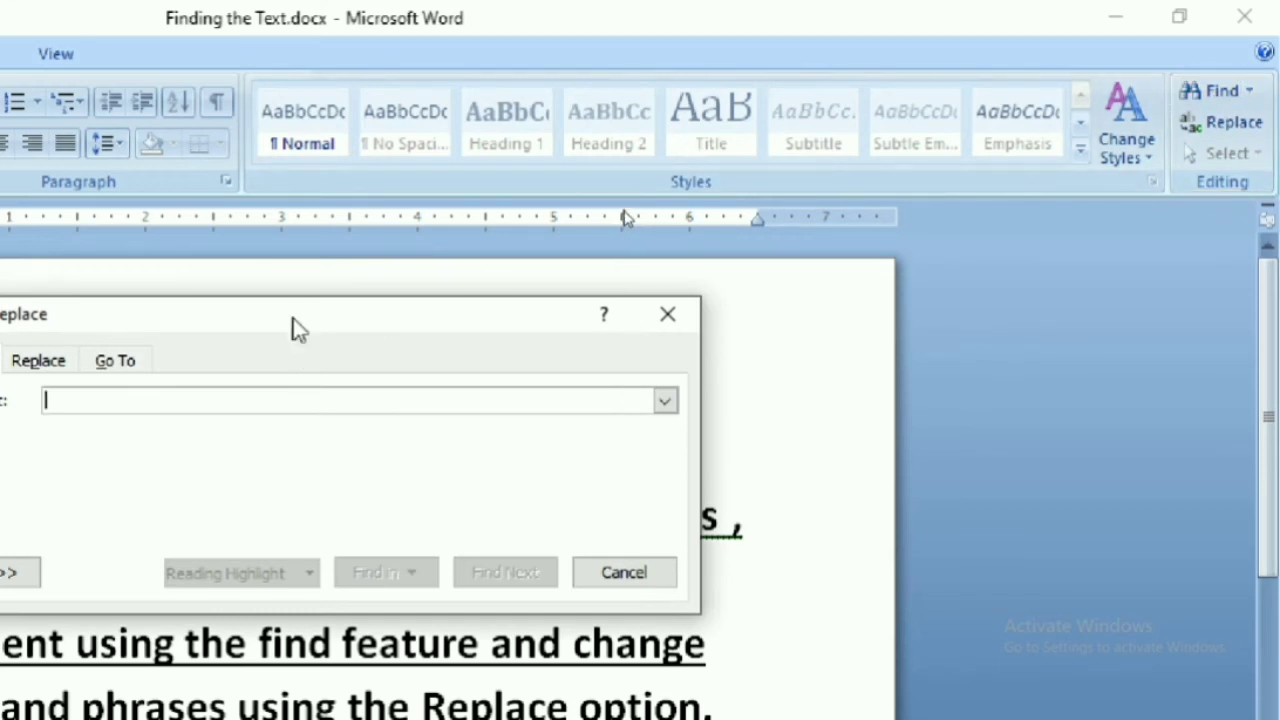
drag(297, 333, 520, 303)
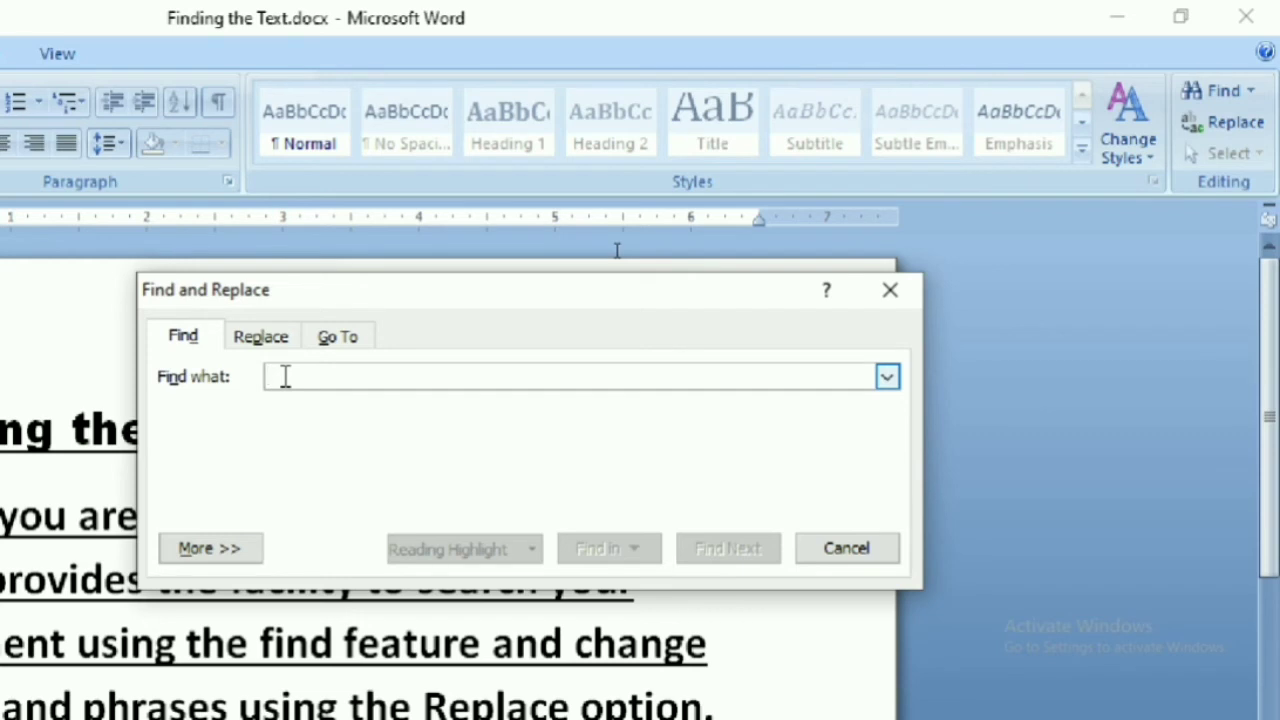
text(featu)
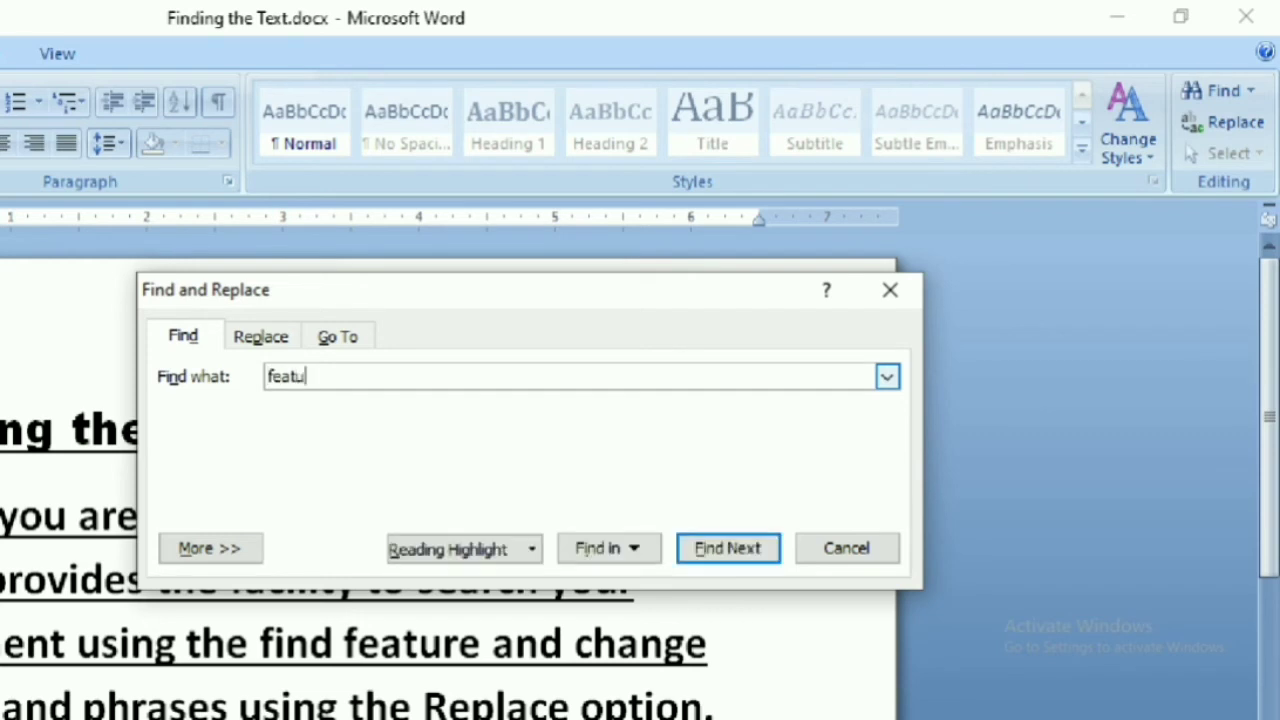
text(rw)
key(BackSpace)
text(e)
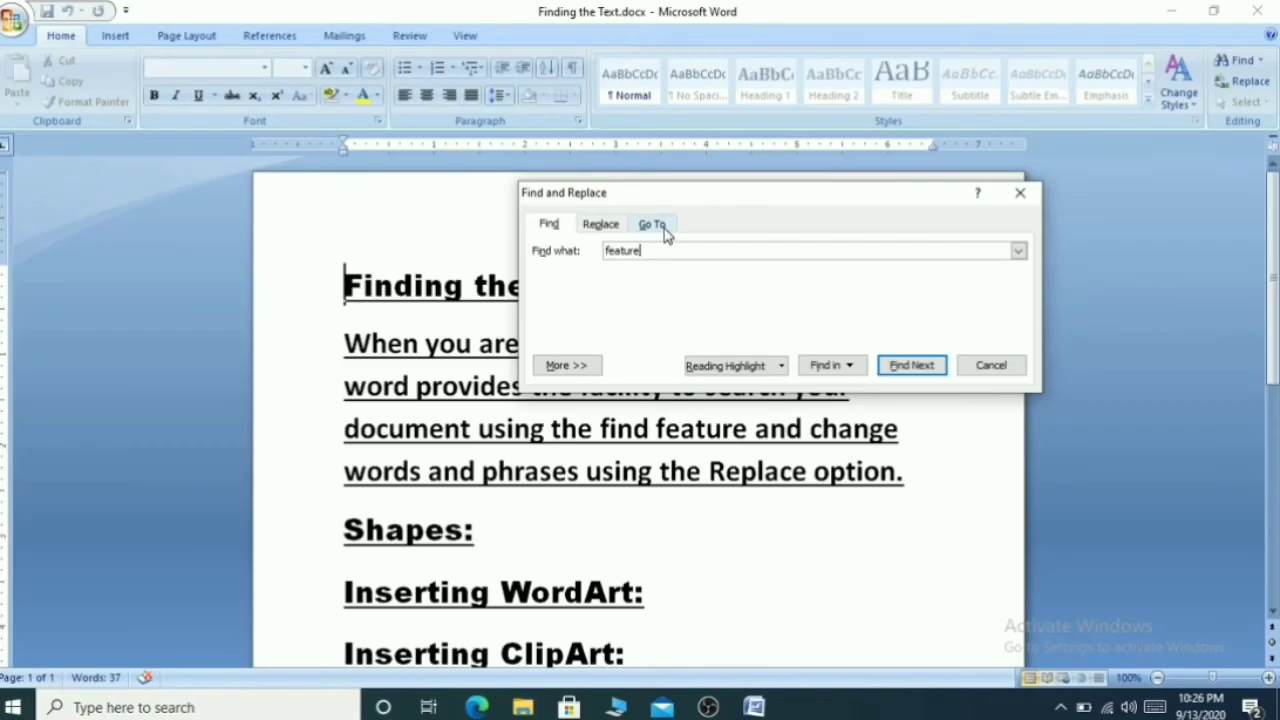
Step through the occurrences of 'feature', dismiss the finished message, and expand the extra search options
click(903, 367)
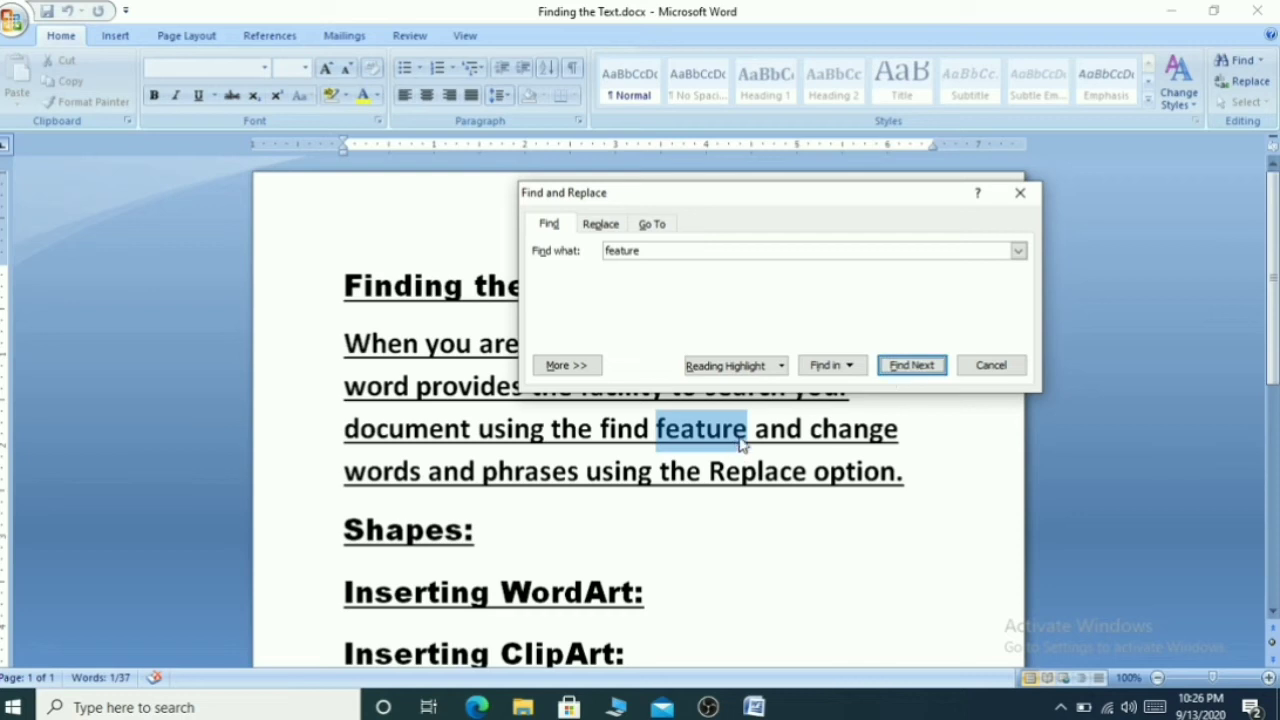
click(912, 366)
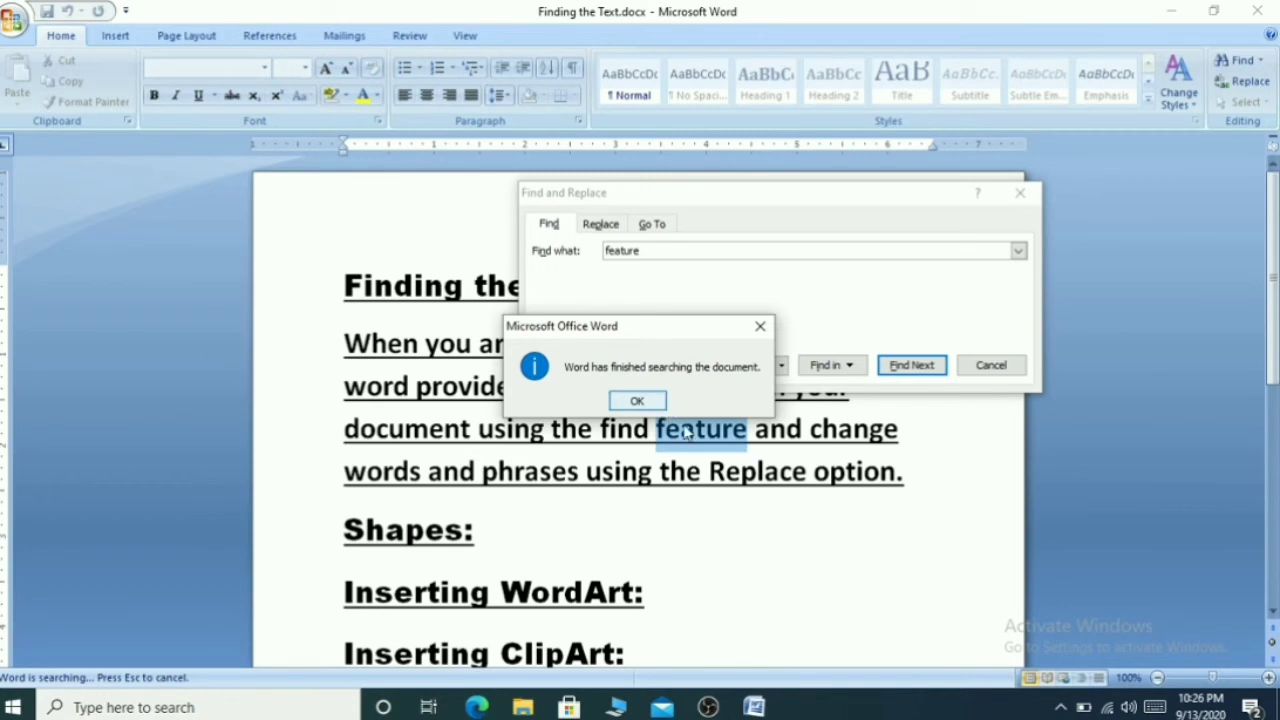
click(635, 400)
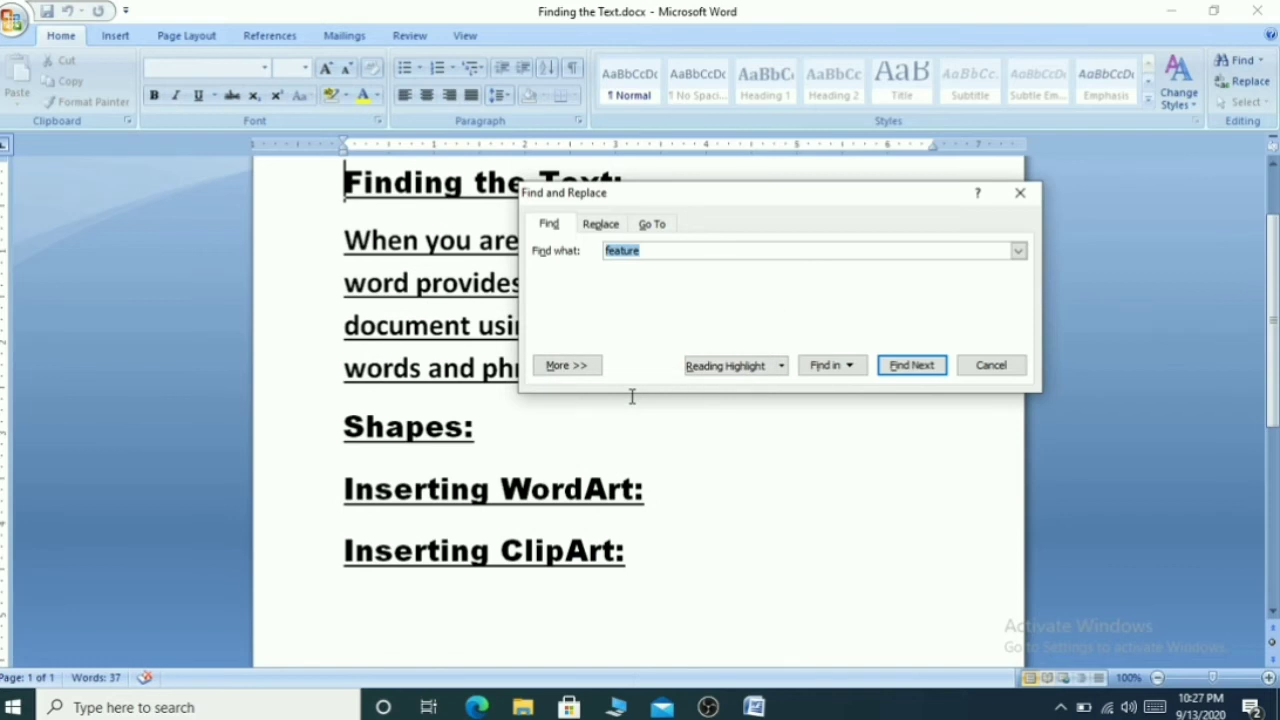
click(584, 370)
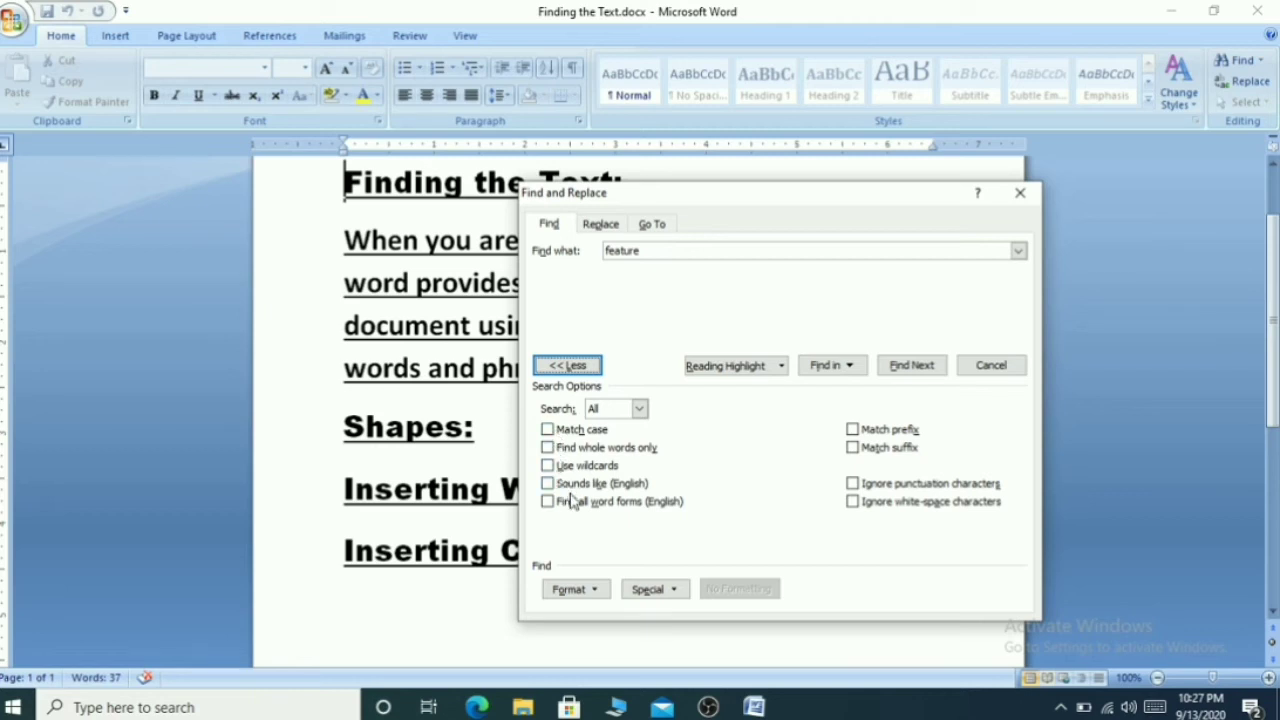
Turn on Match case and search for 'FEATURE', which Word reports as not found
click(548, 430)
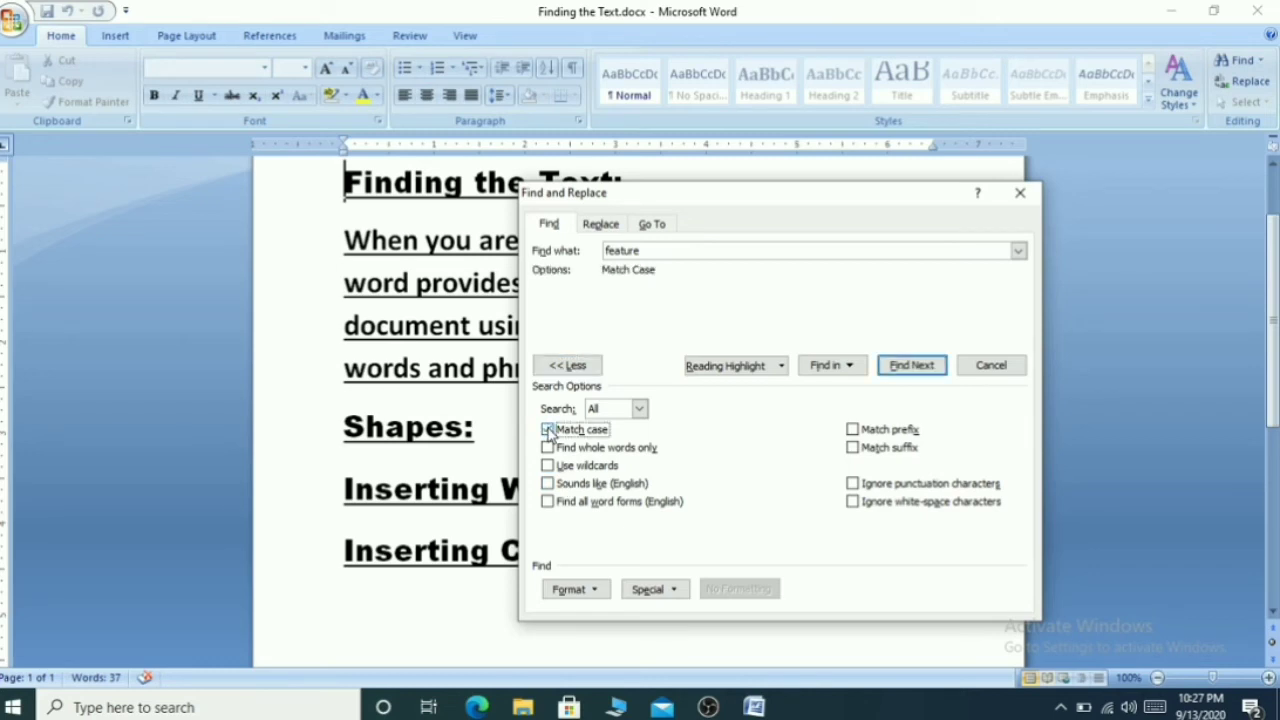
click(657, 253)
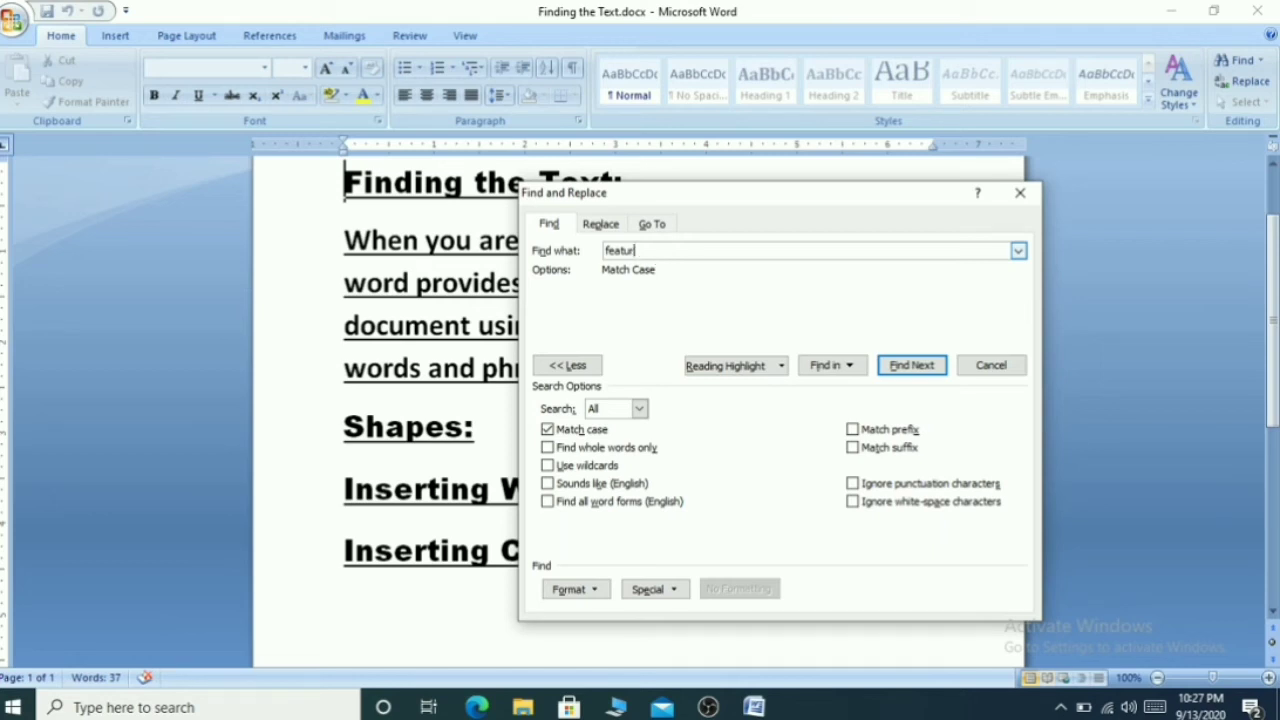
key(BackSpace)
key(BackSpace)
key(BackSpace)
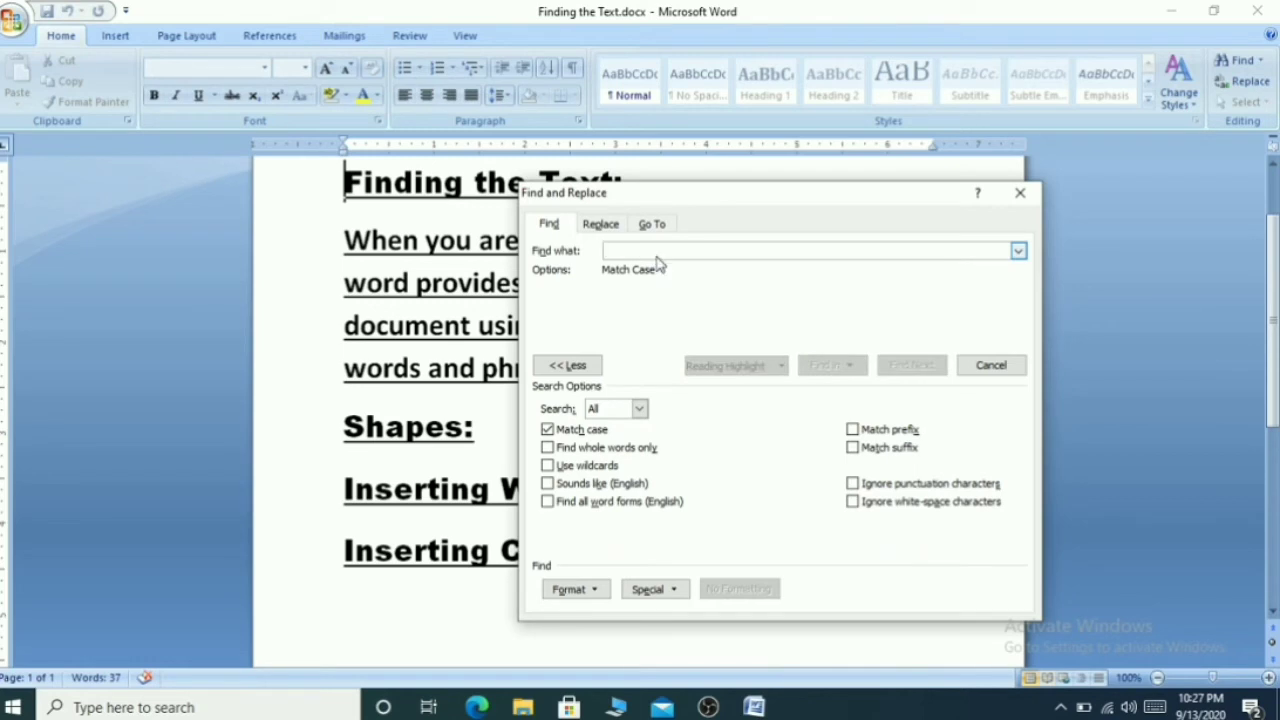
text(FEATURE)
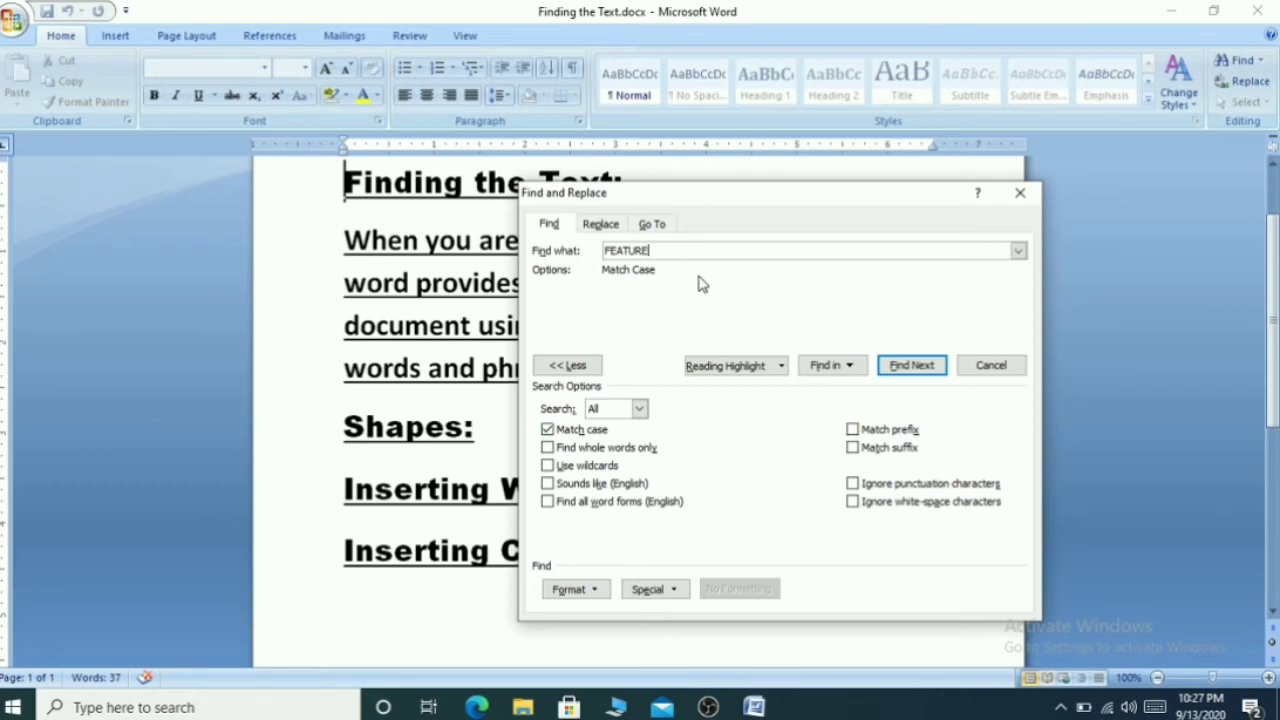
click(905, 366)
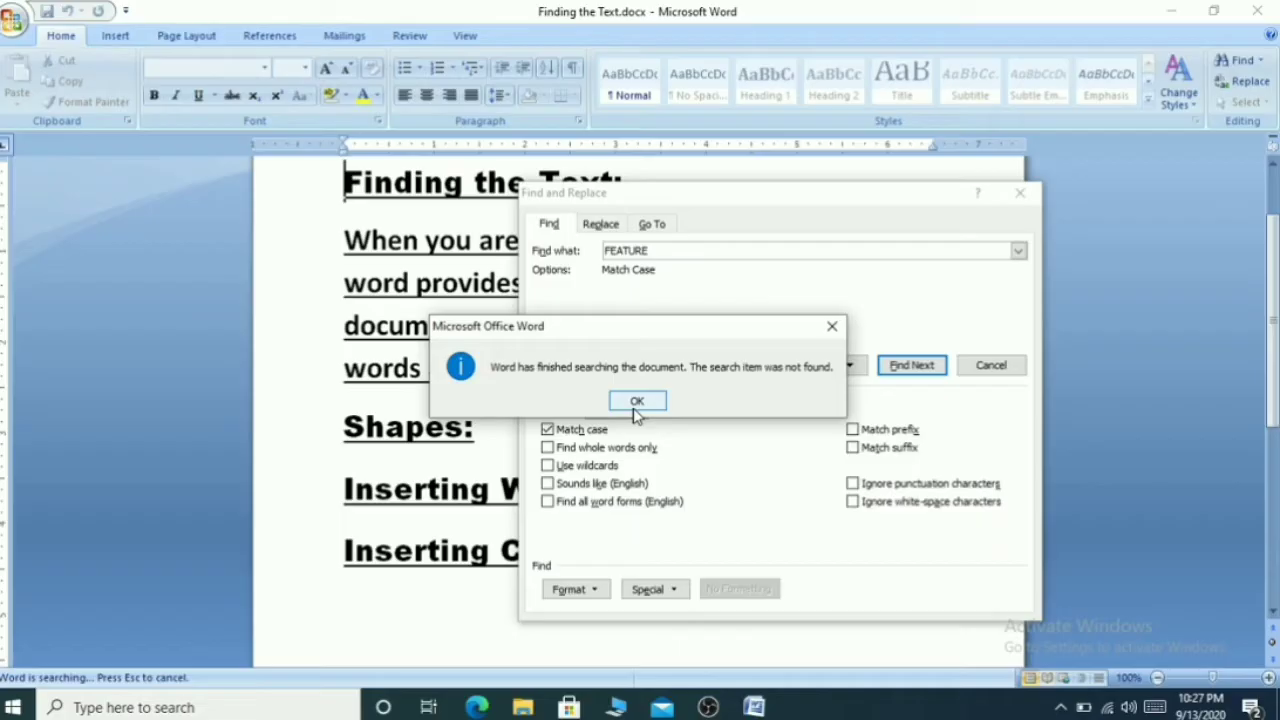
Dismiss the not-found message and switch from Match case to Find whole words only
click(636, 408)
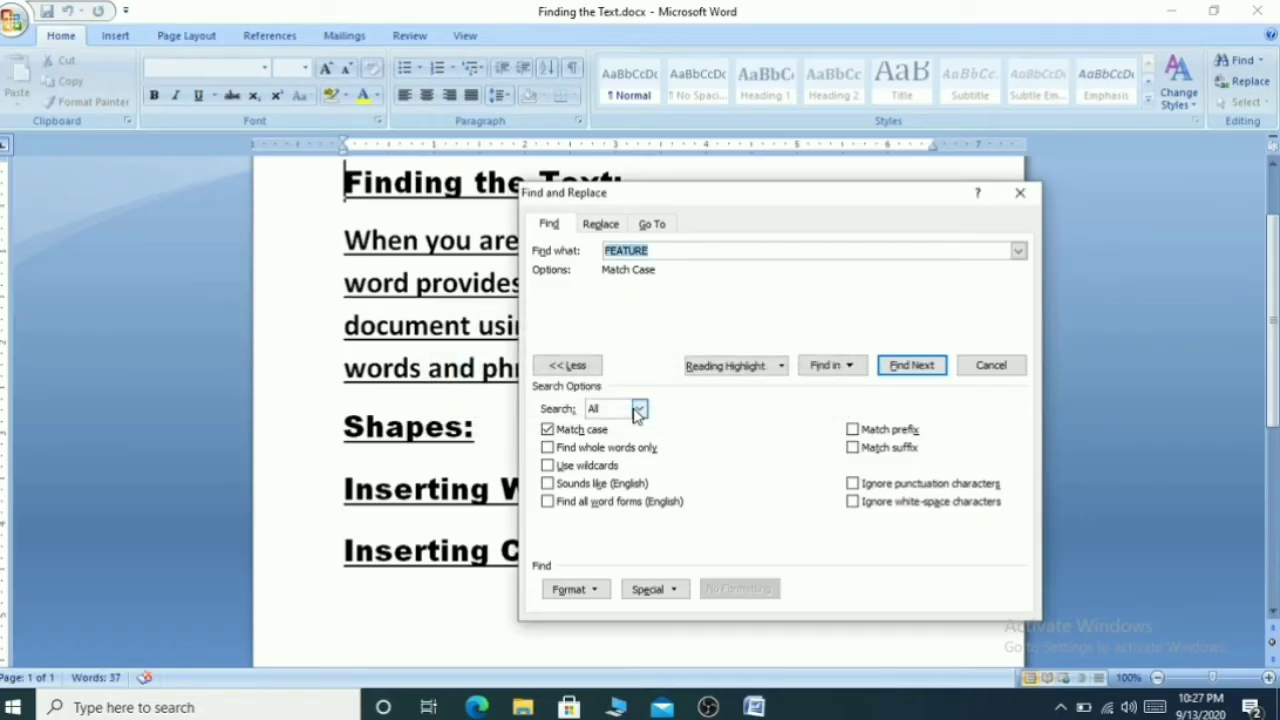
click(548, 430)
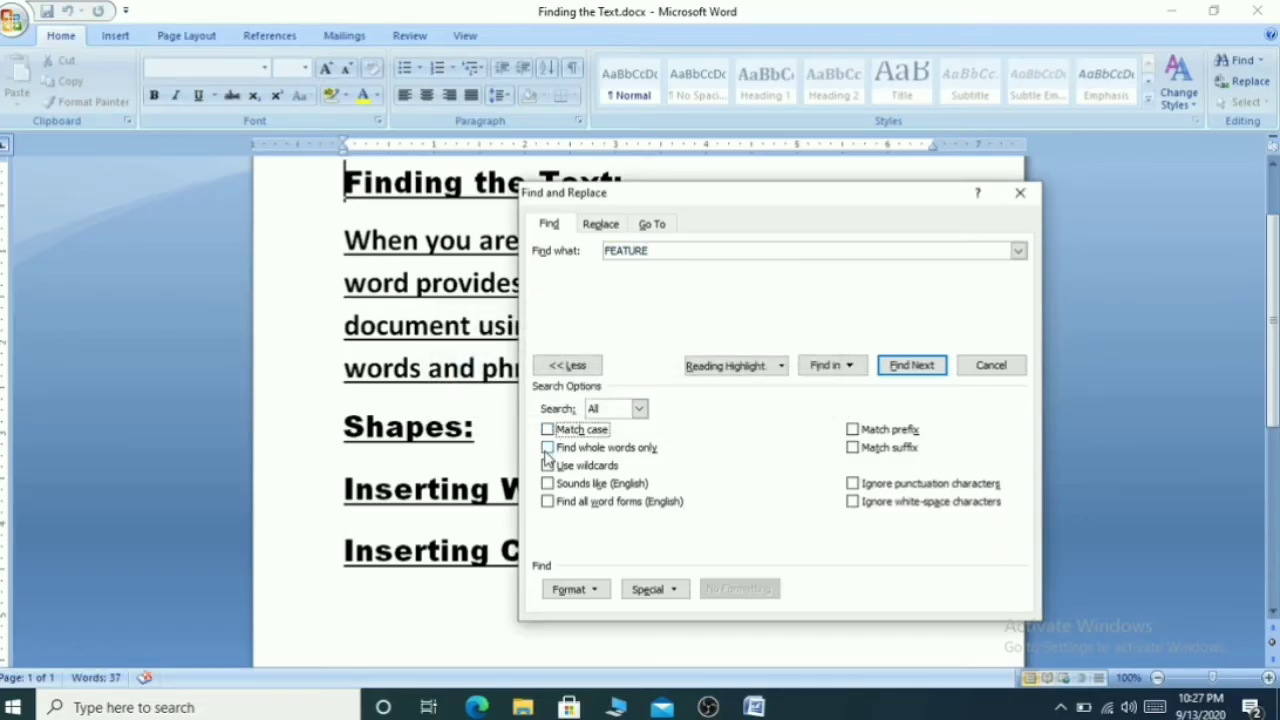
click(547, 448)
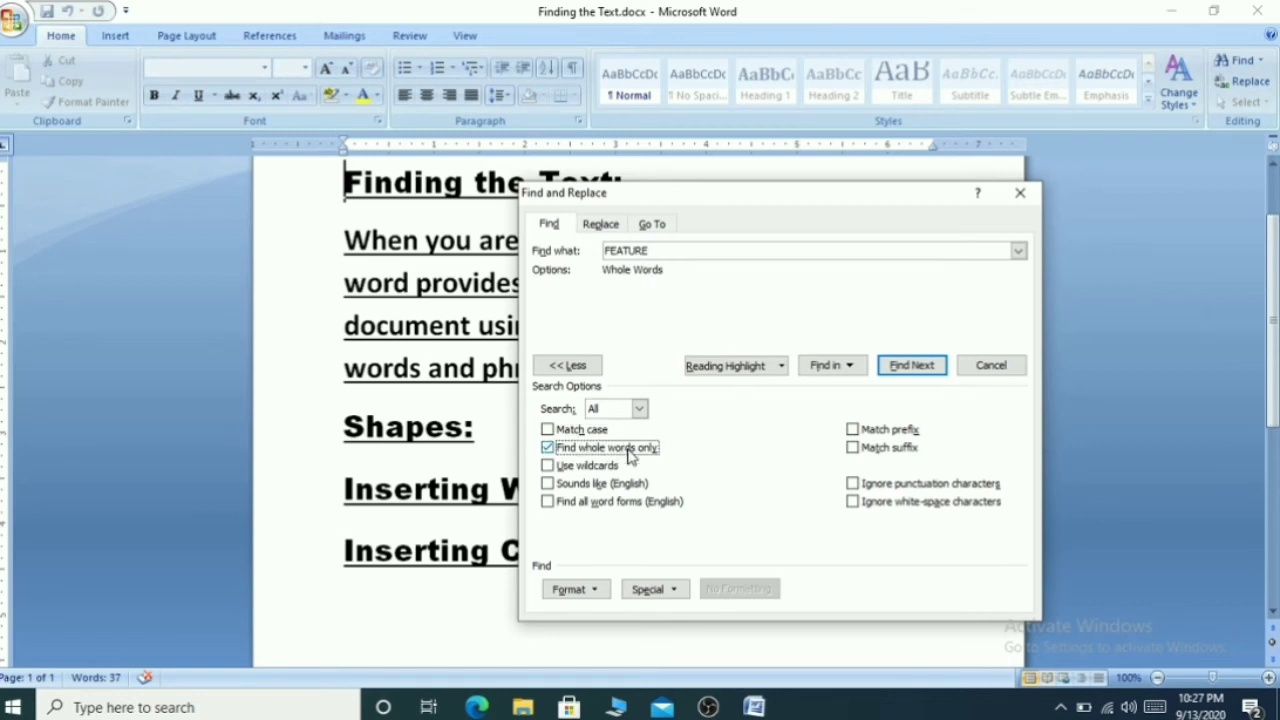
click(667, 251)
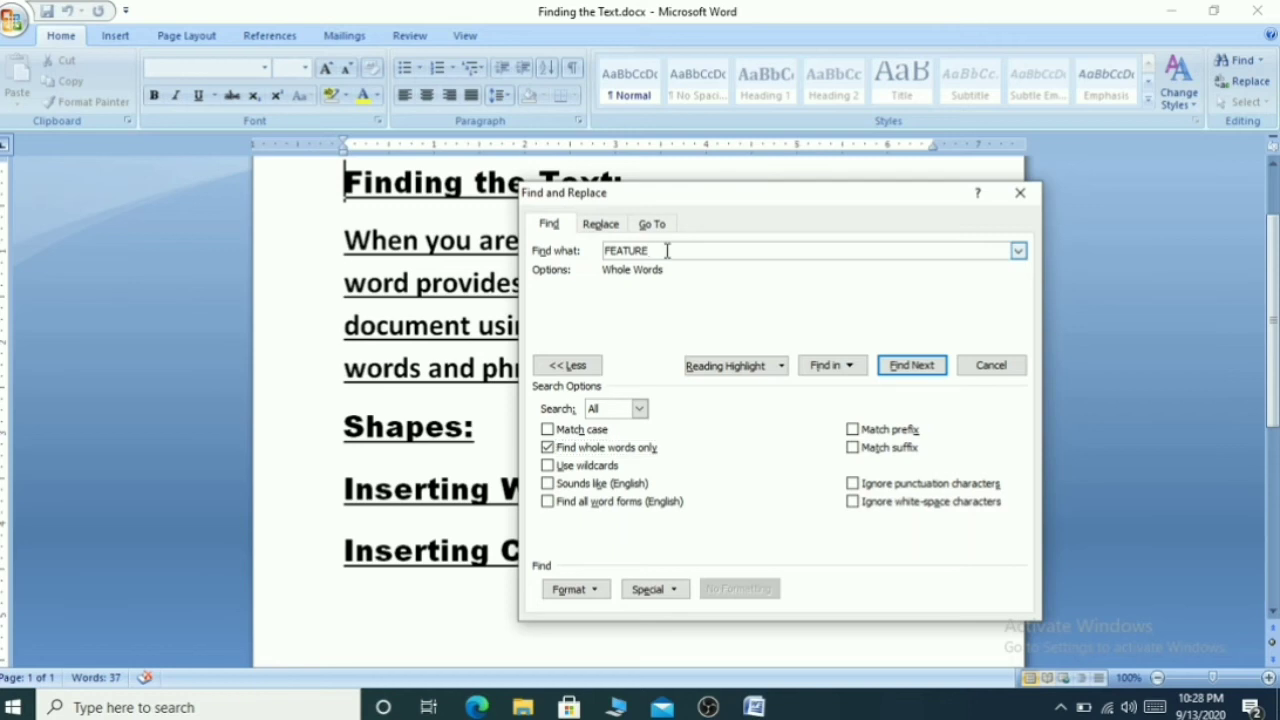
click(440, 290)
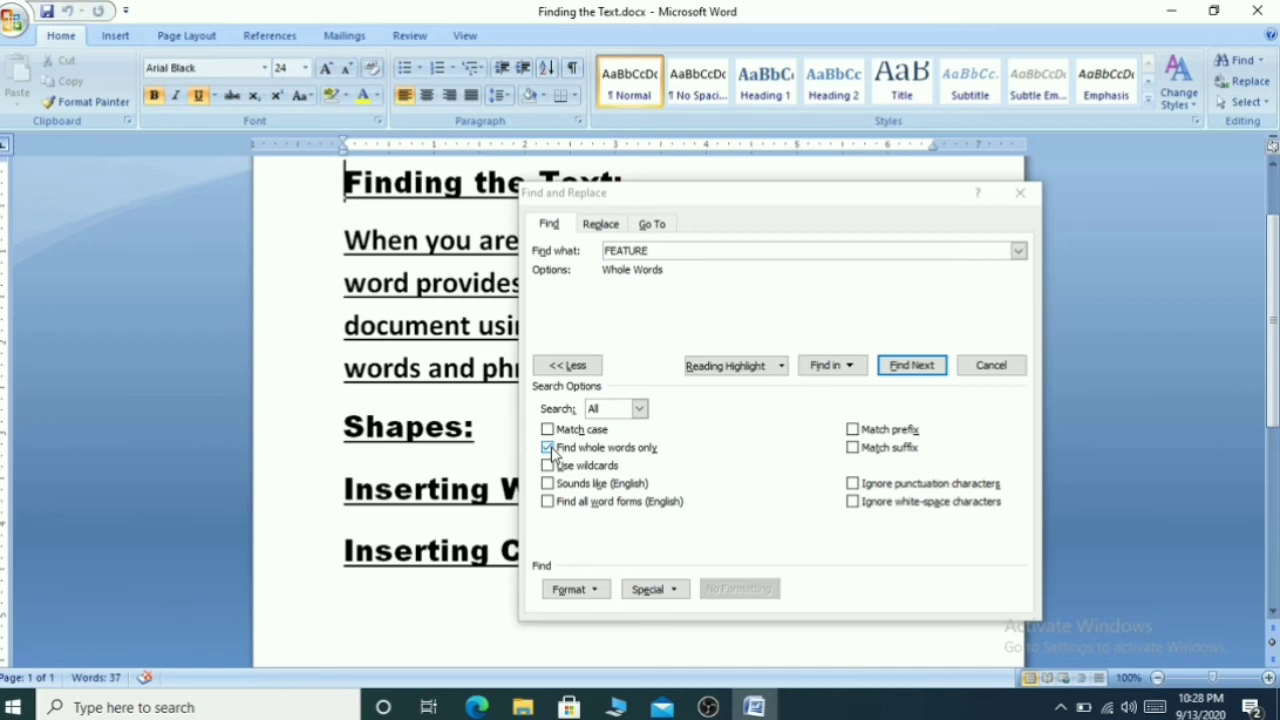
Clear Match case, whole words and wildcards, then move to the Replace tab
click(548, 429)
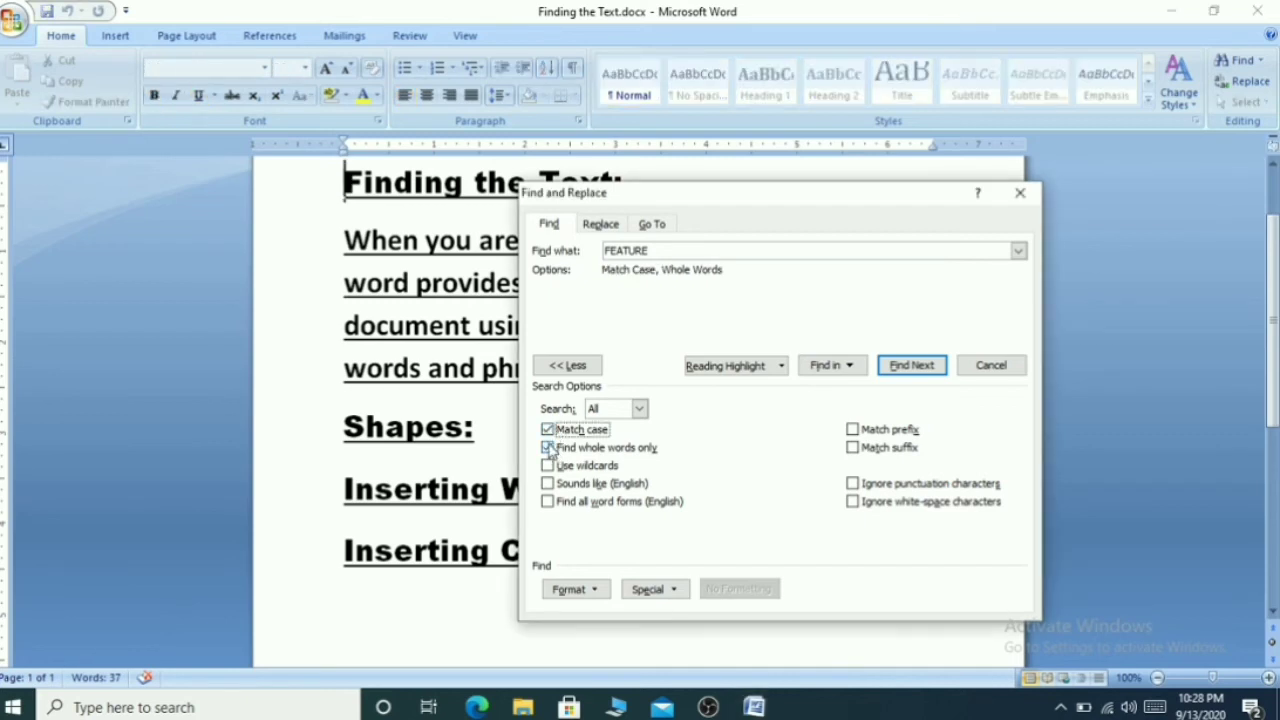
click(548, 447)
click(548, 429)
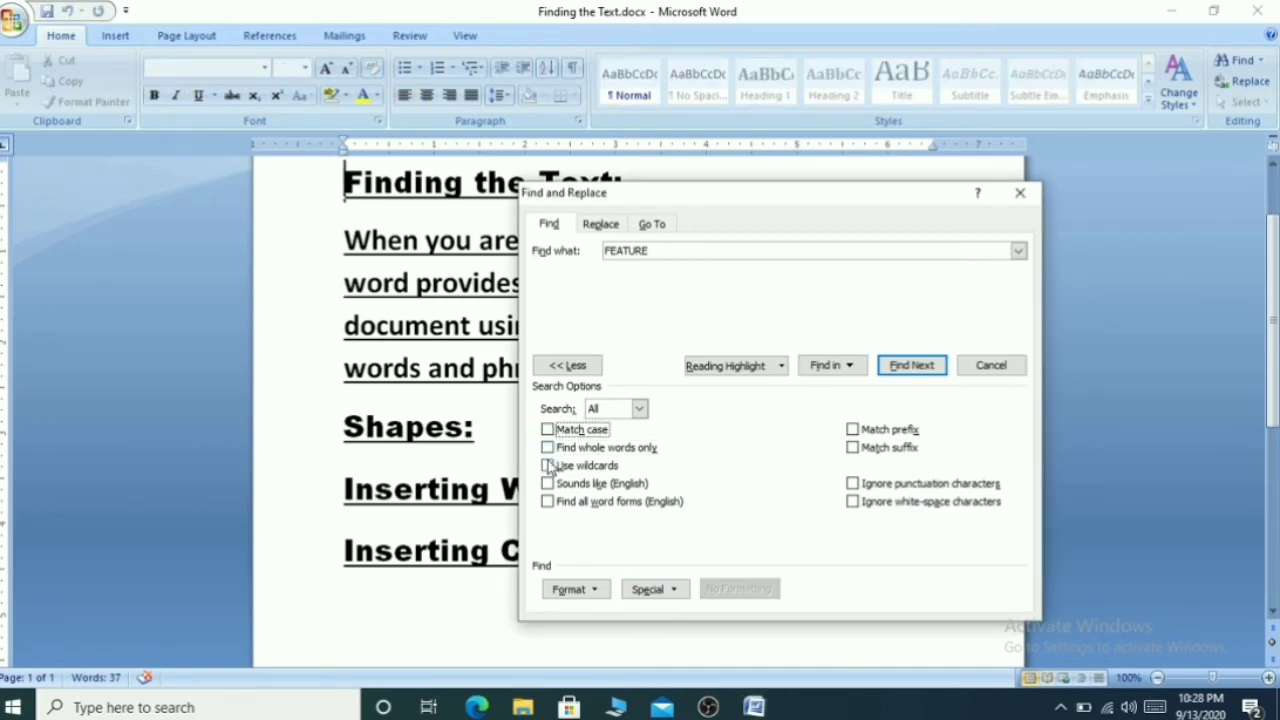
click(548, 466)
click(548, 466)
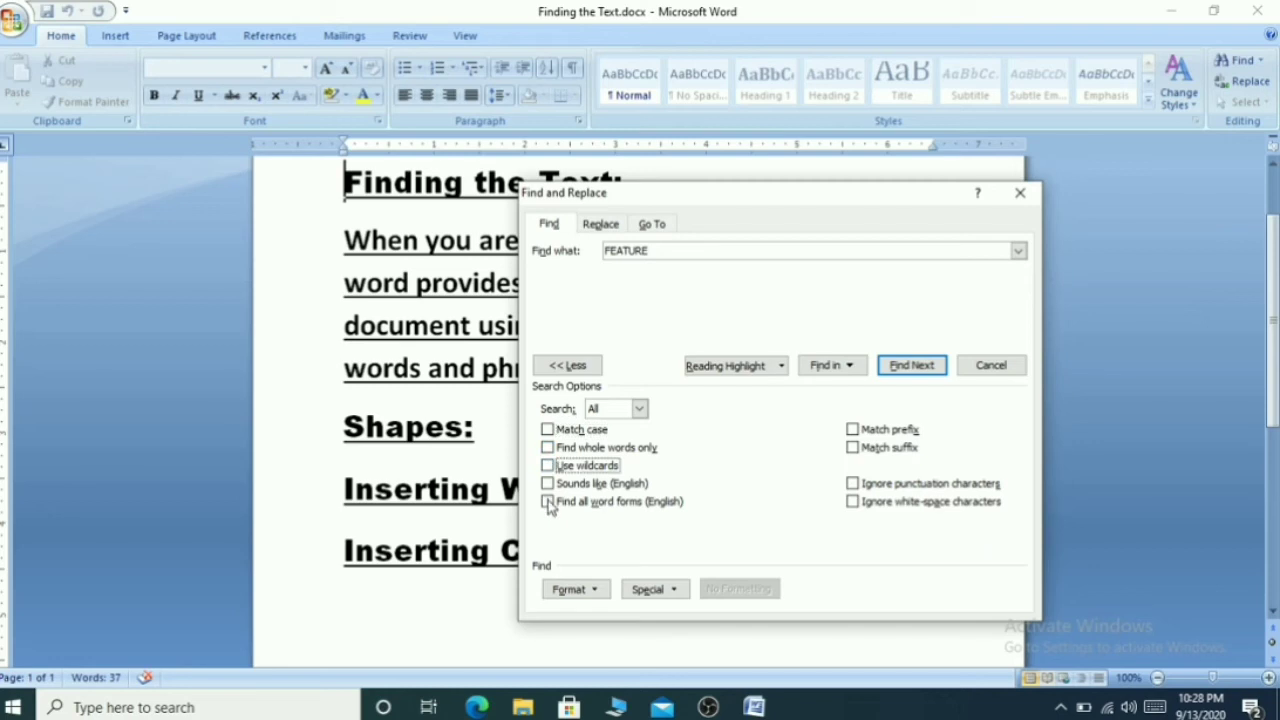
click(601, 226)
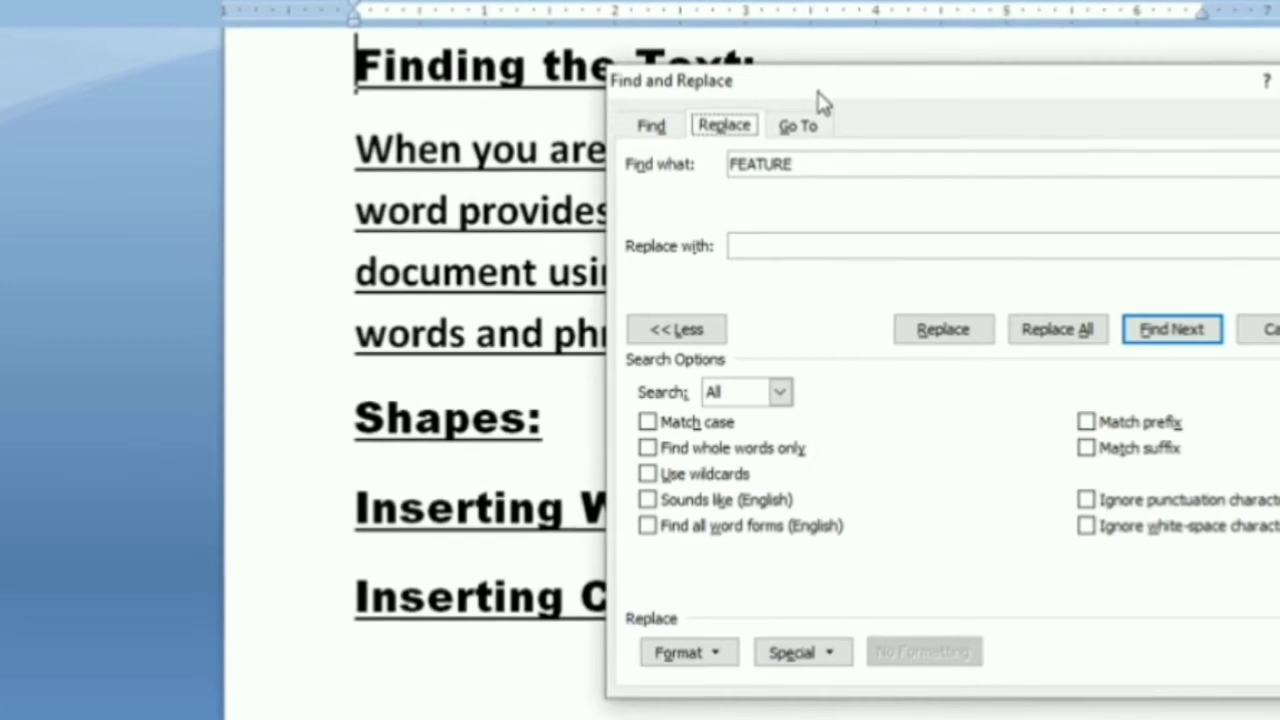
Set the search term back to 'feature' and find it in the paragraph
drag(620, 185, 237, 35)
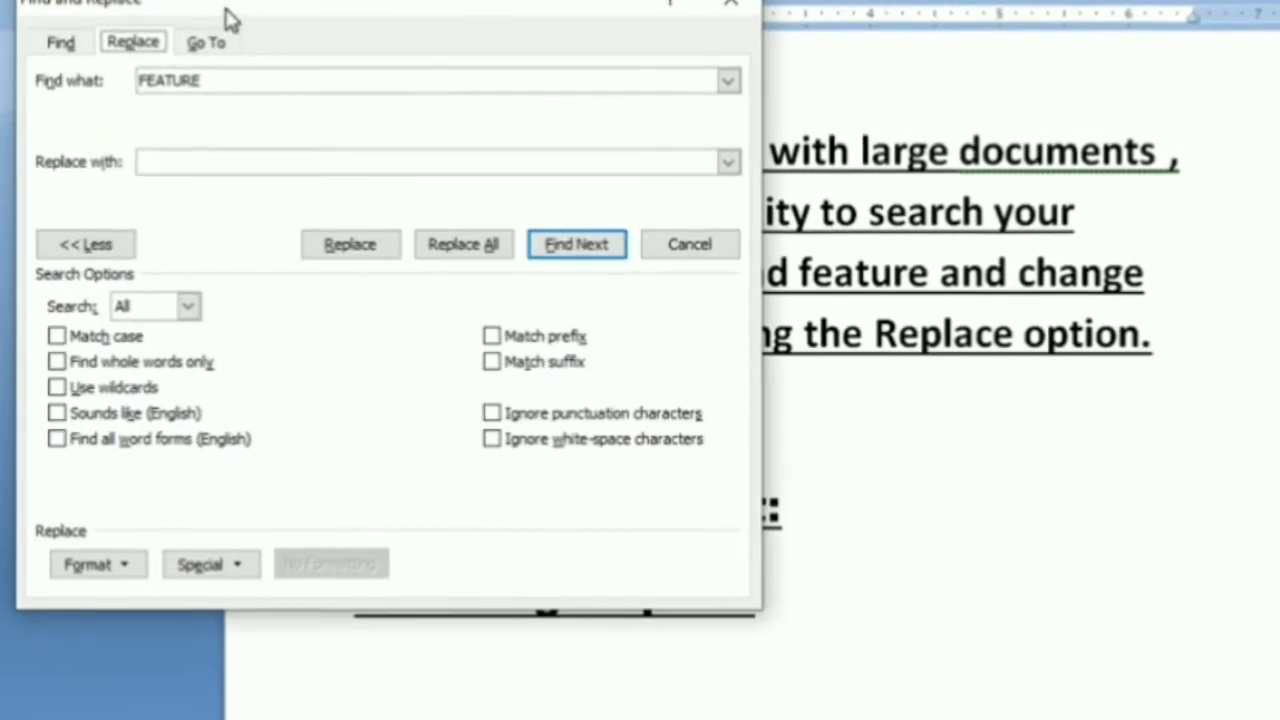
double_click(216, 95)
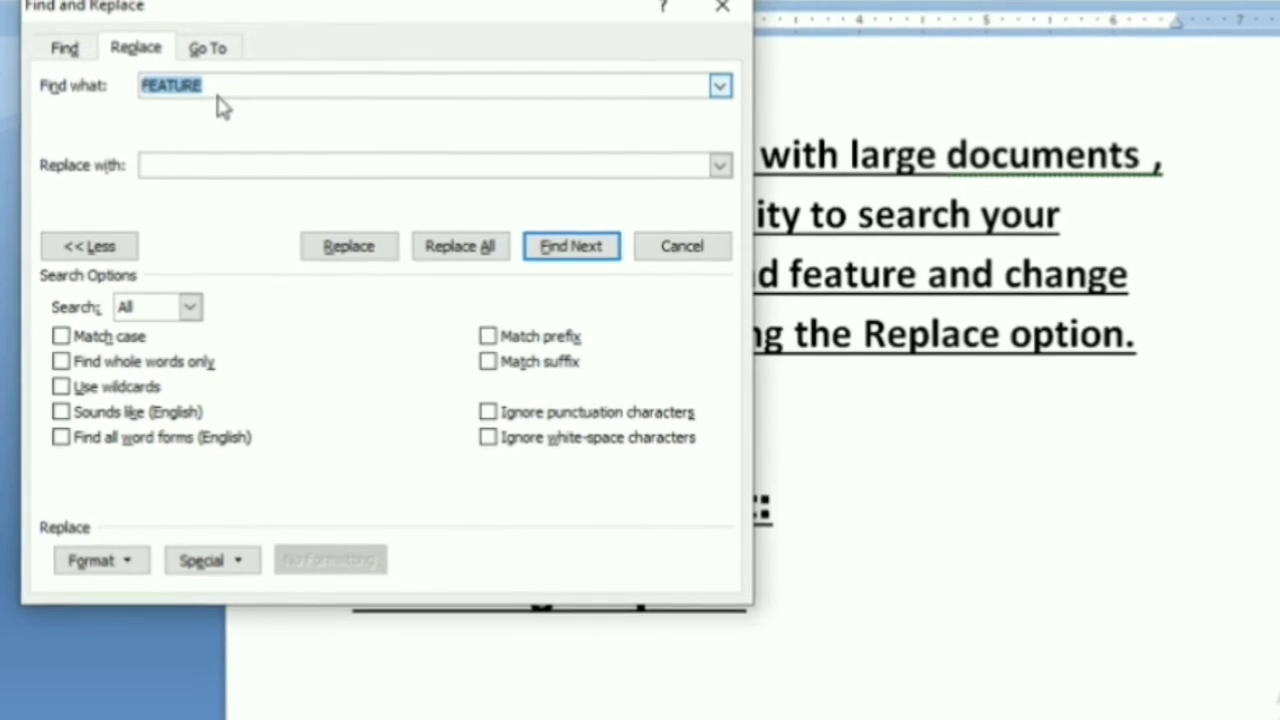
text(feat)
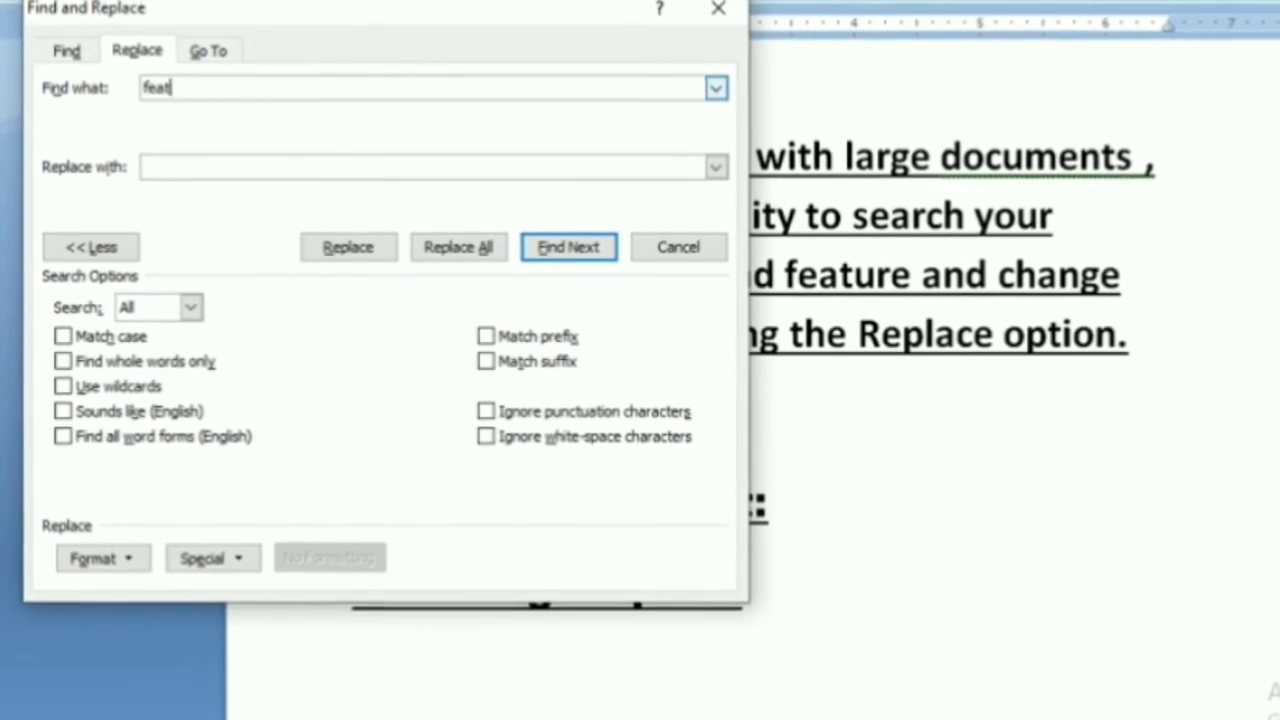
text(ure)
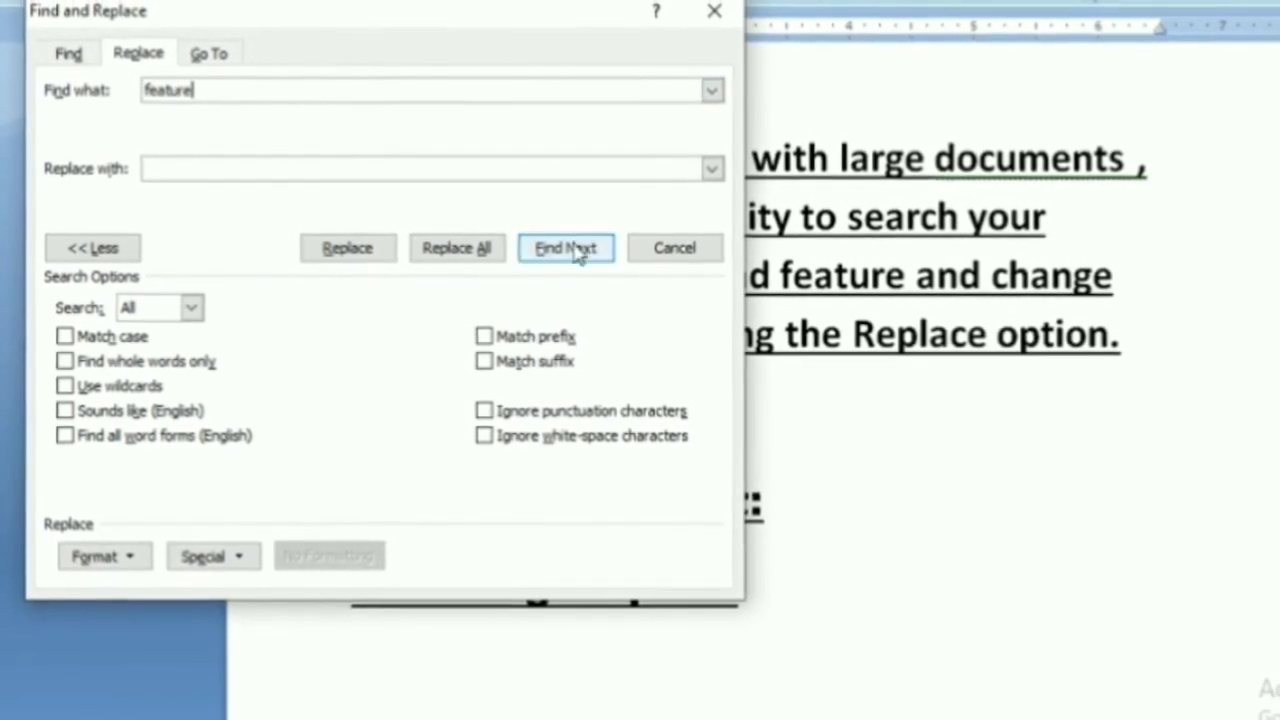
click(574, 250)
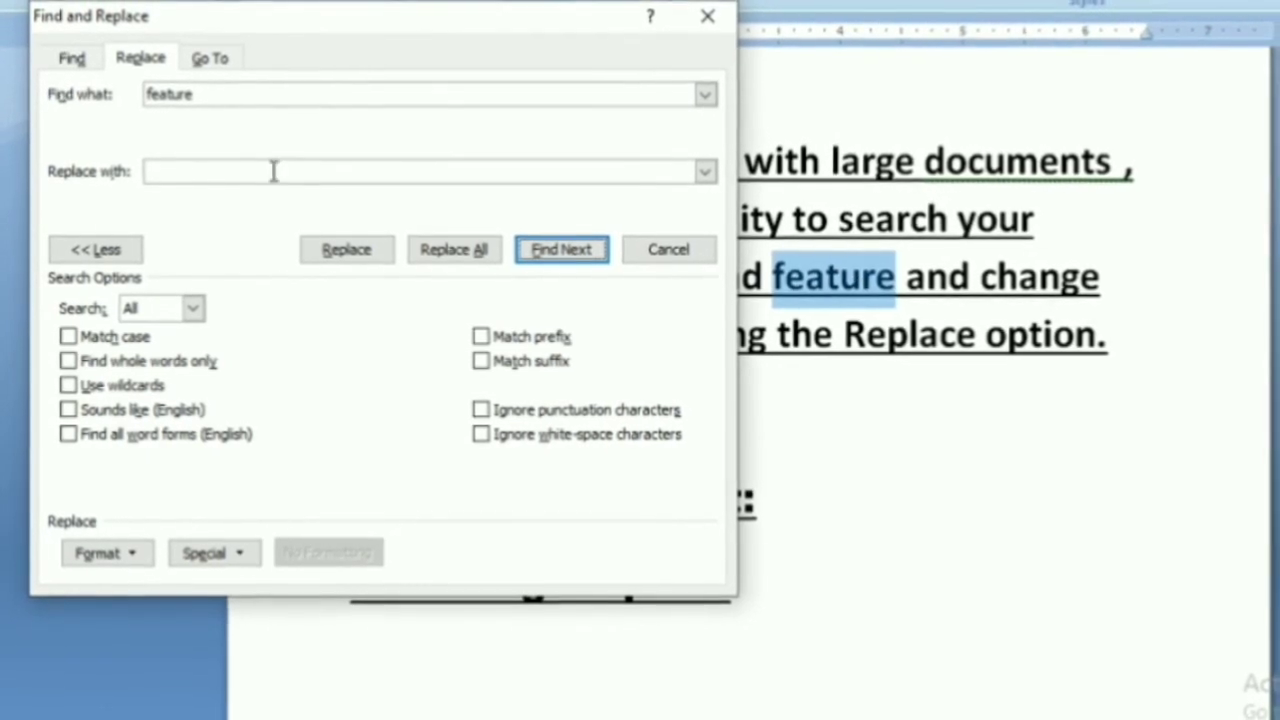
Replace the found 'feature' with 'tool' and dismiss the search-finished message
click(274, 171)
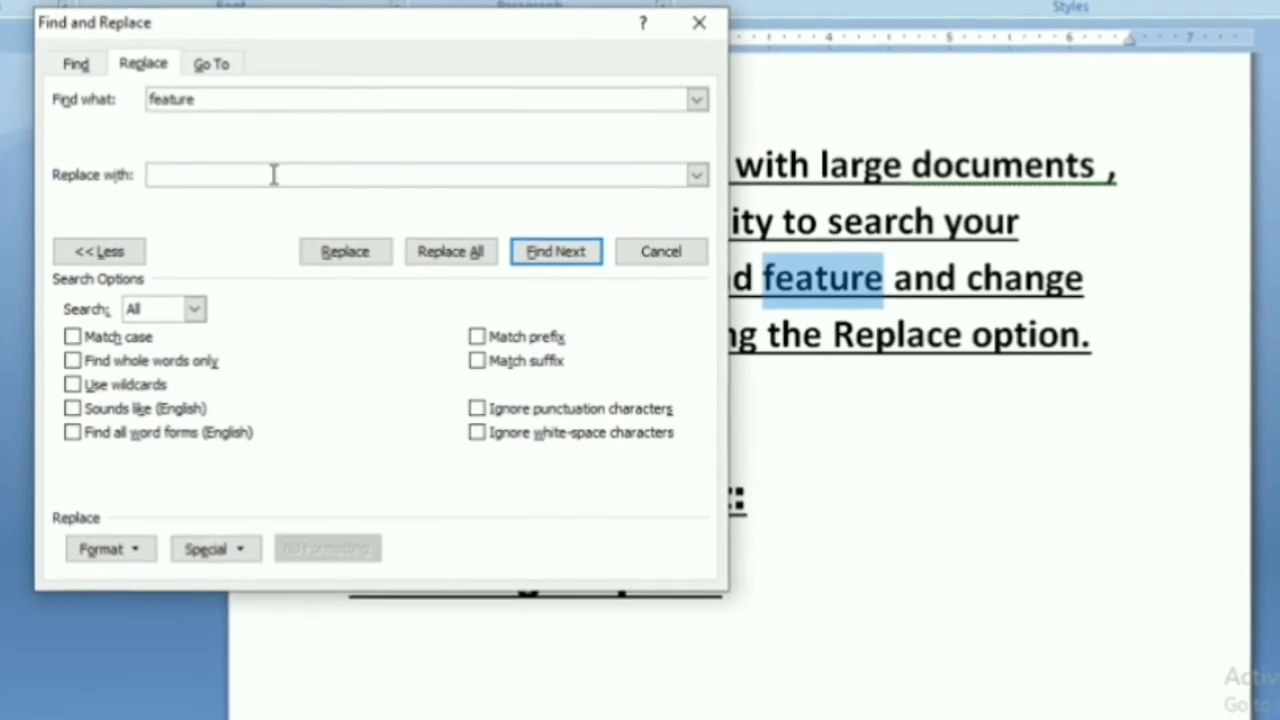
text(t)
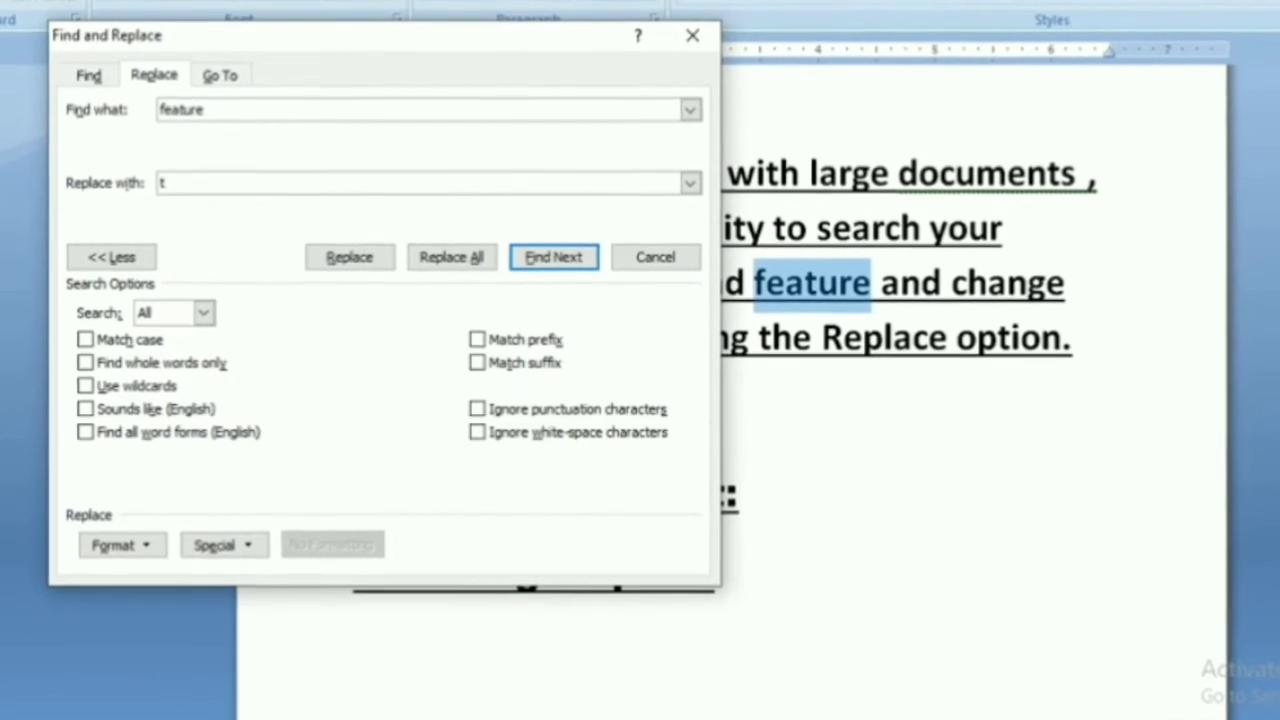
text(ool)
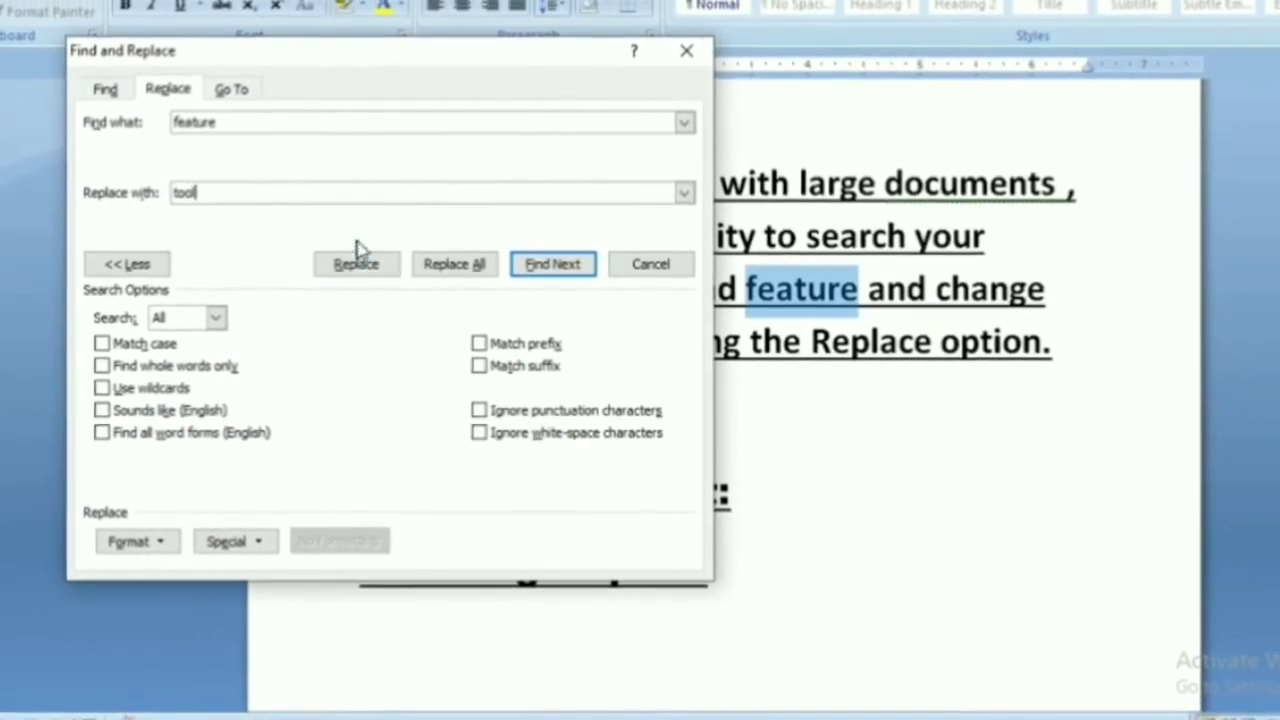
click(358, 268)
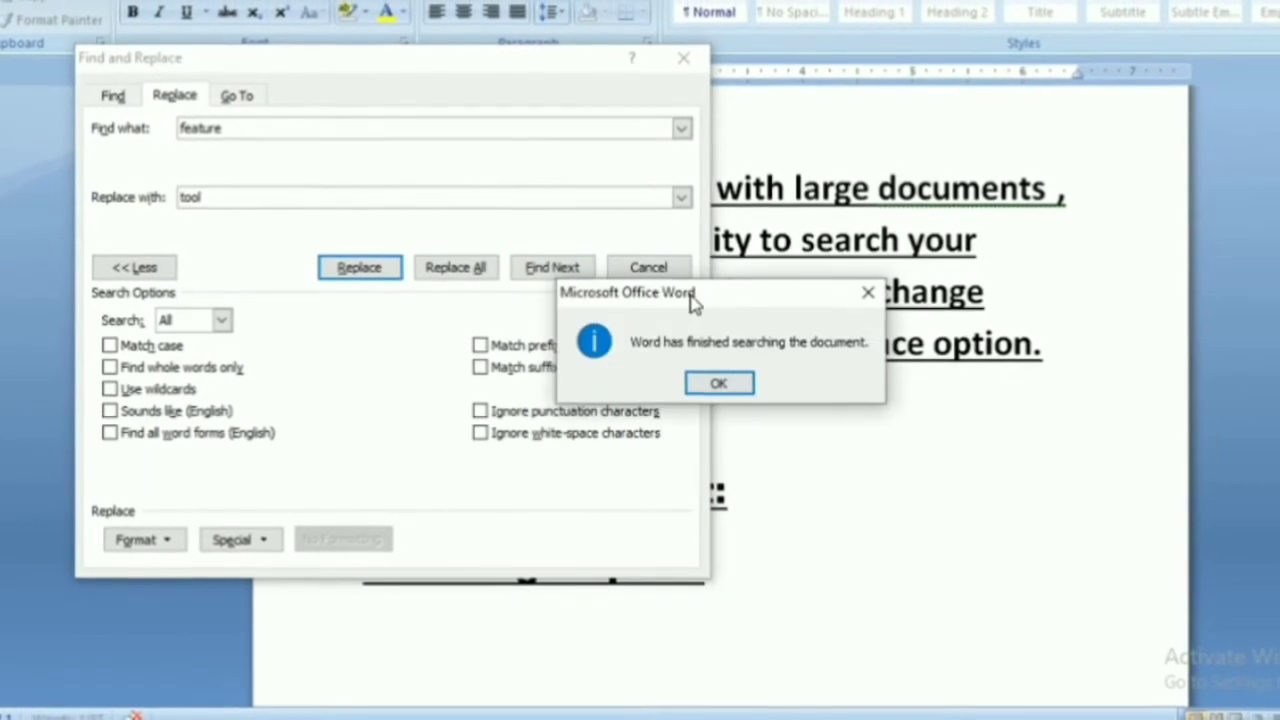
drag(742, 311, 1228, 243)
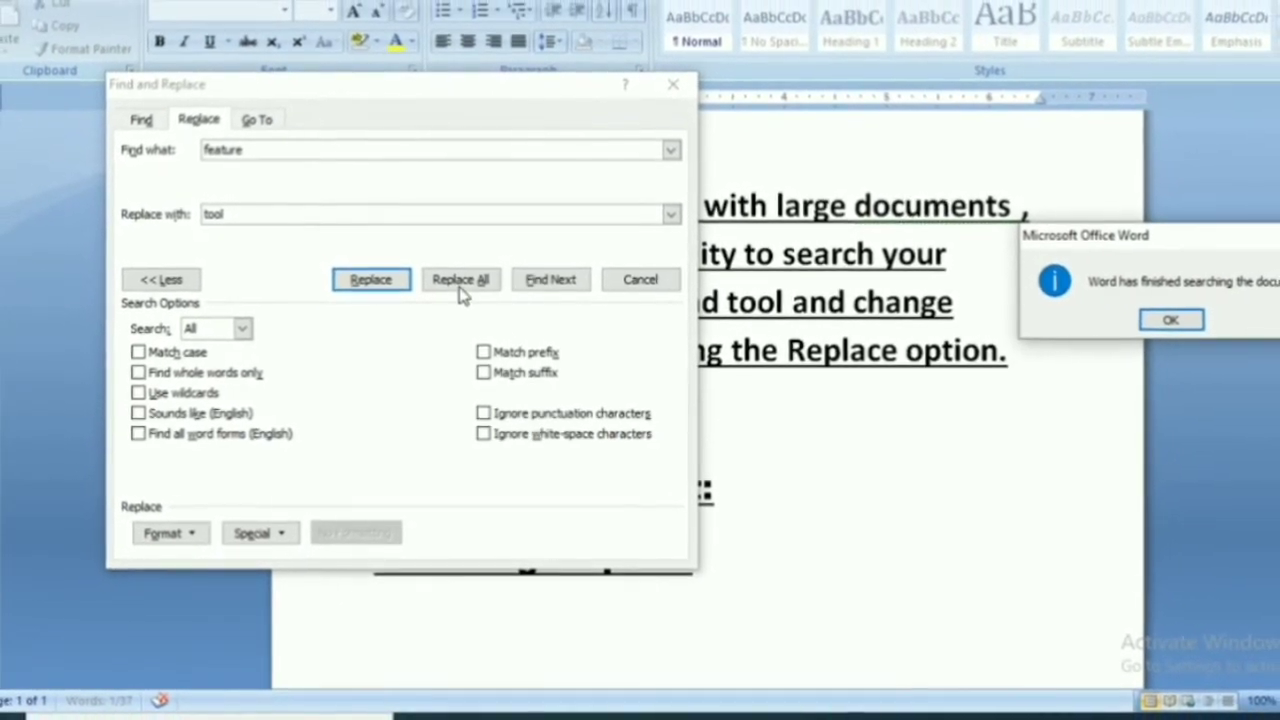
click(1155, 325)
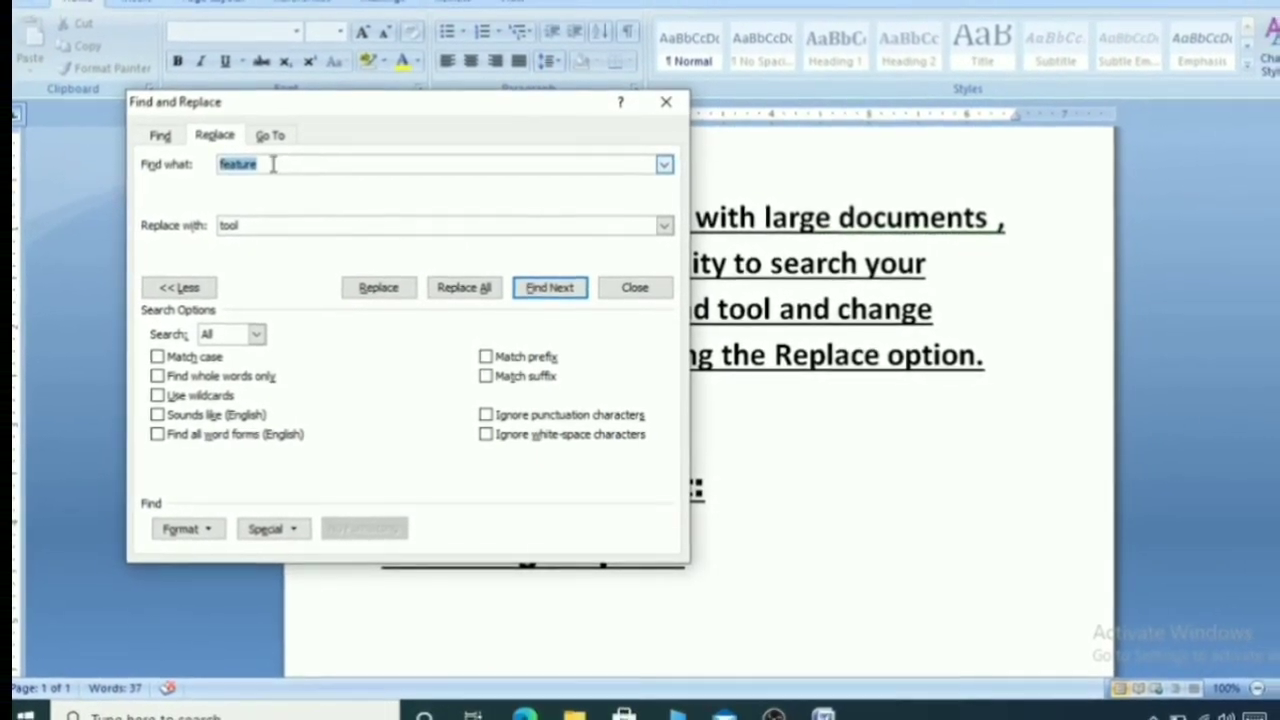
click(243, 228)
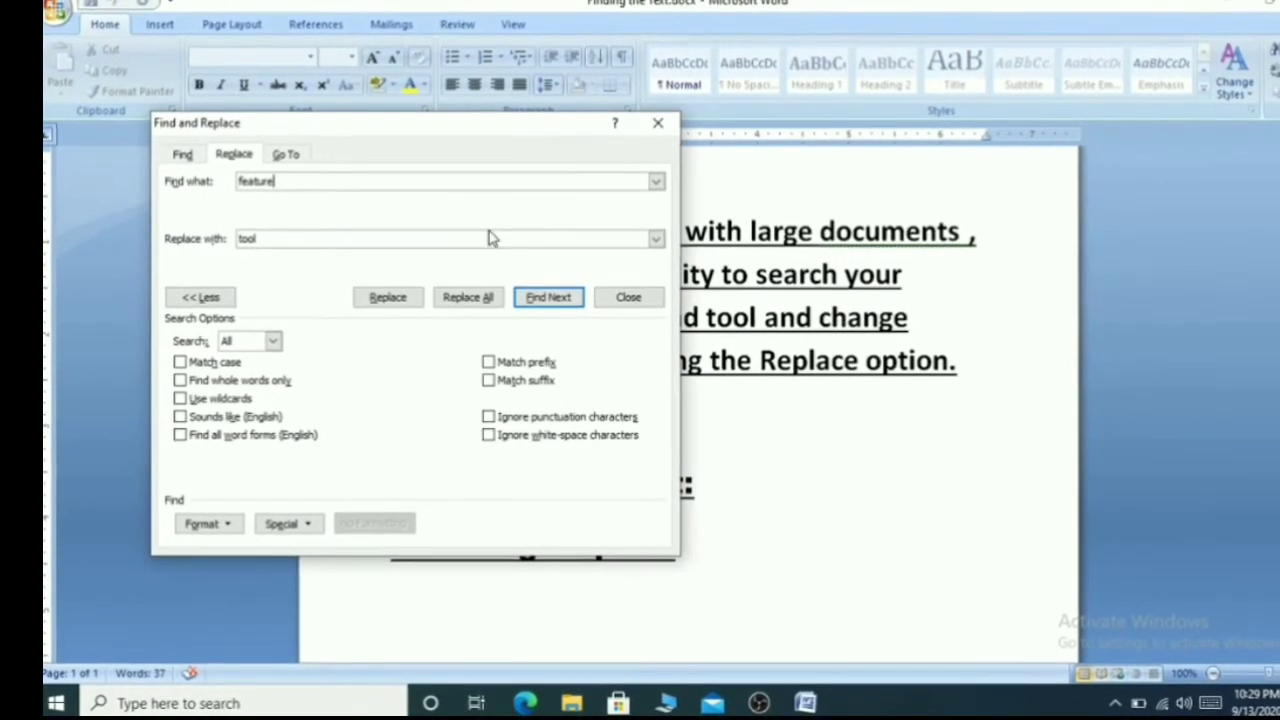
Close Find and Replace, place the cursor after 'Shapes:', and show the Insert ribbon
click(657, 124)
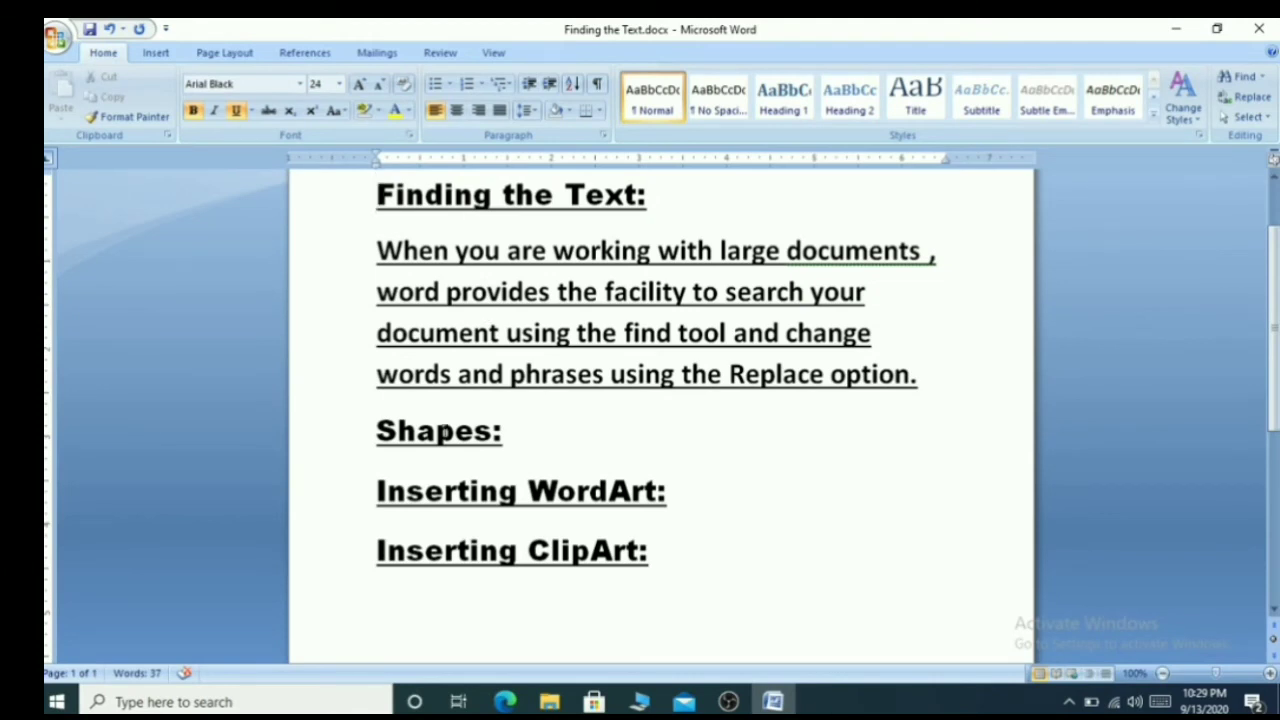
click(505, 430)
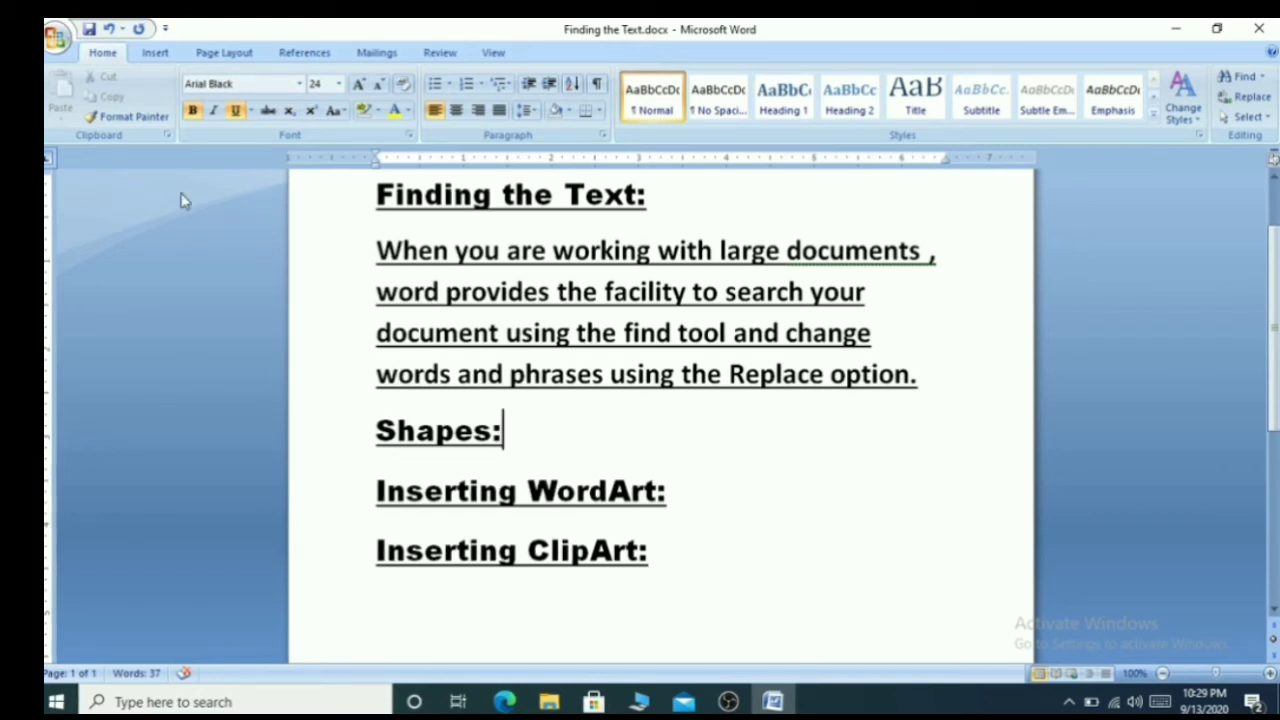
click(160, 54)
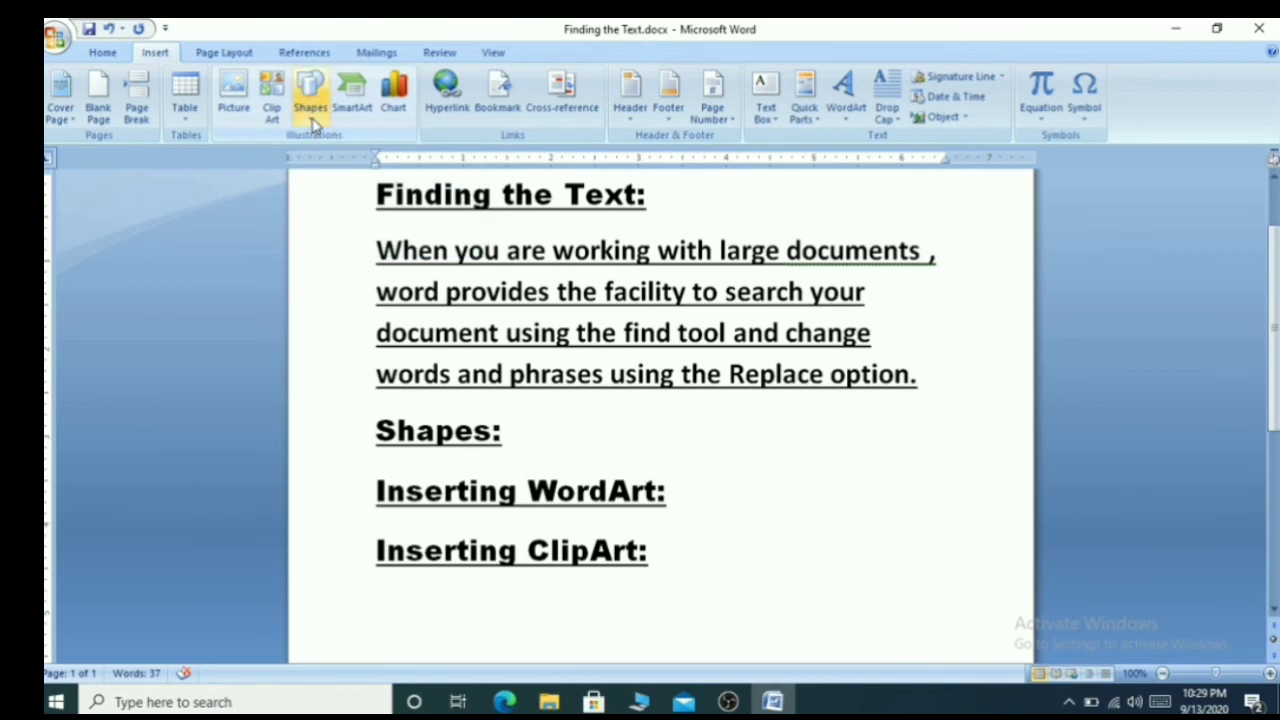
Pick the 5-Point Star from the Shapes gallery's Stars and Banners
click(311, 110)
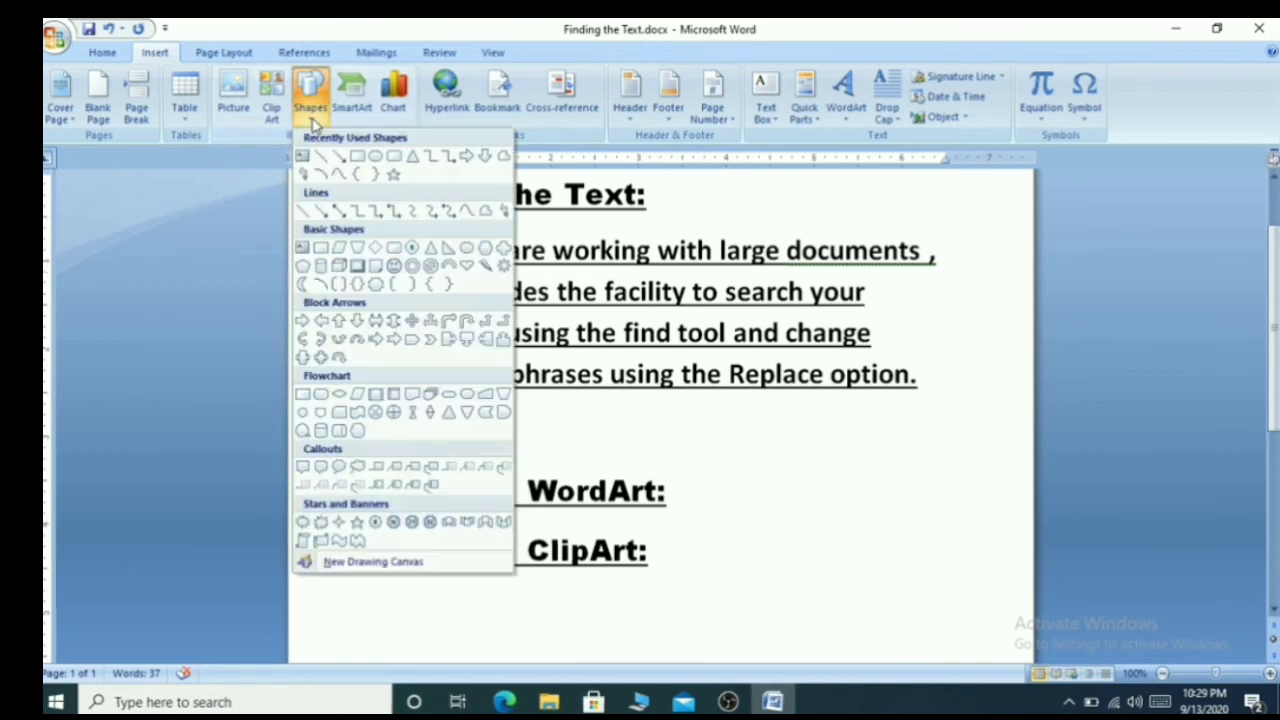
click(311, 110)
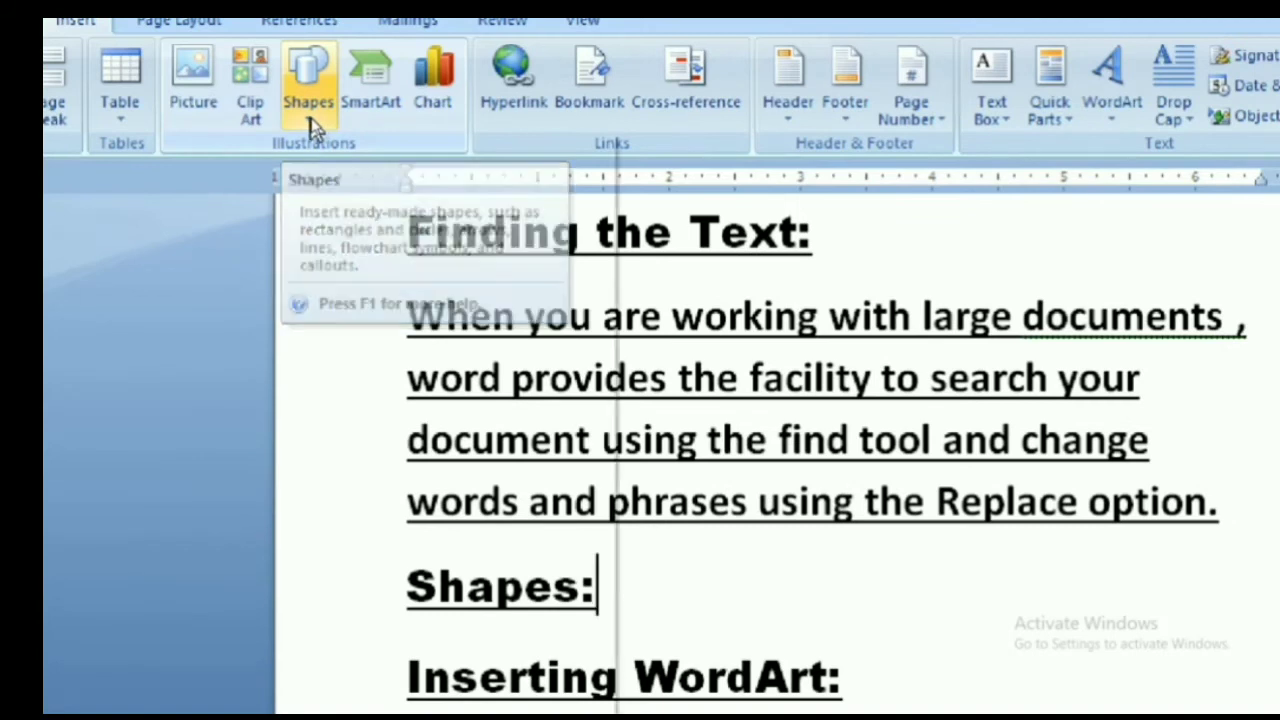
click(312, 112)
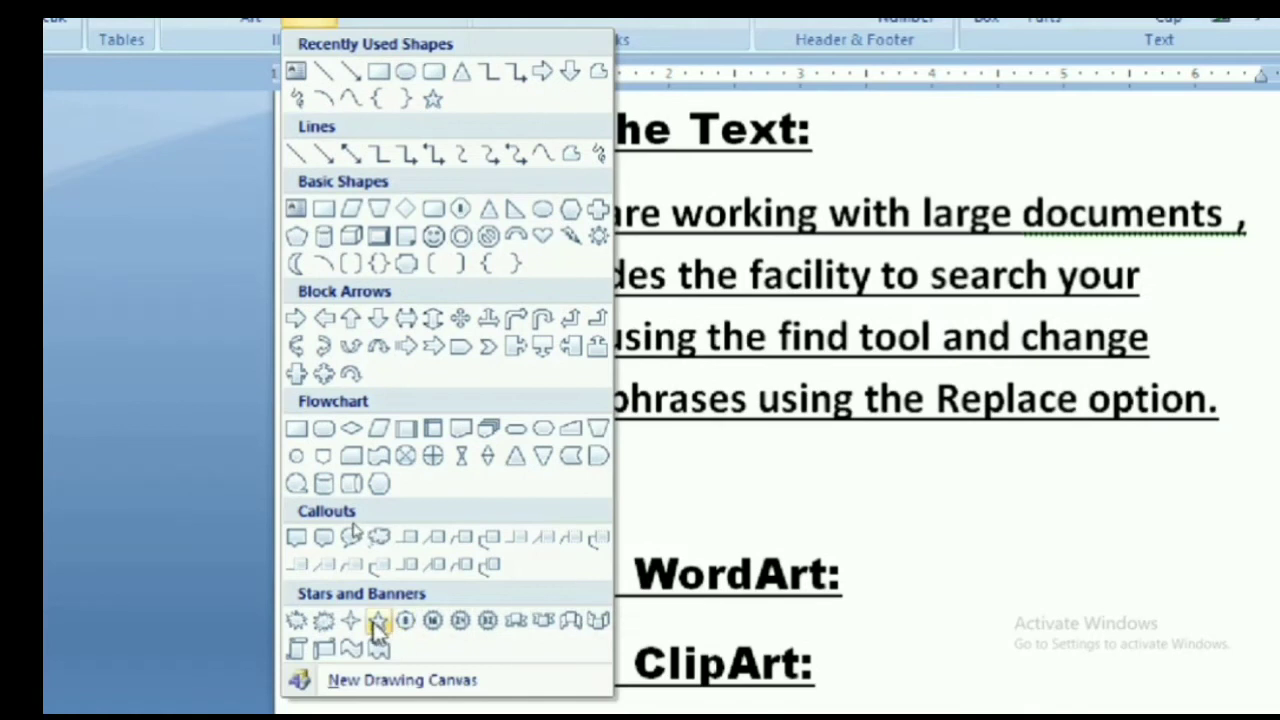
click(378, 622)
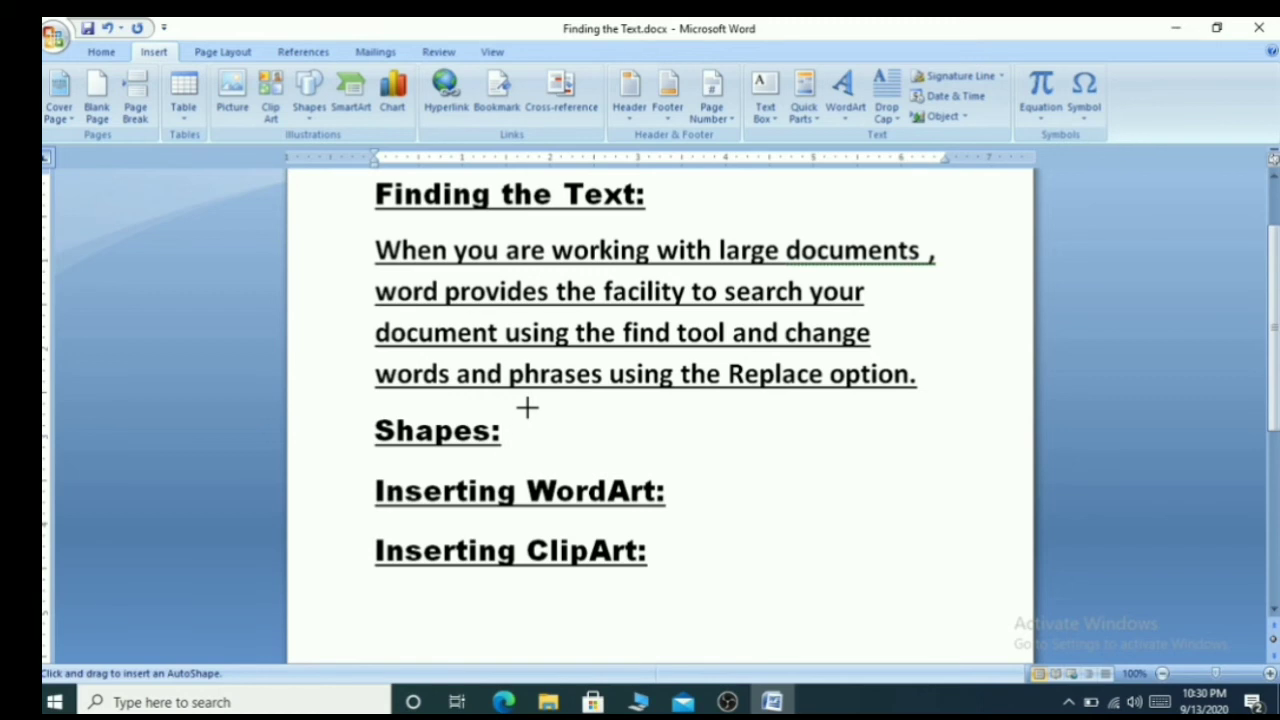
Draw a star beside the Shapes: heading and apply the teal shape style
drag(527, 407, 716, 481)
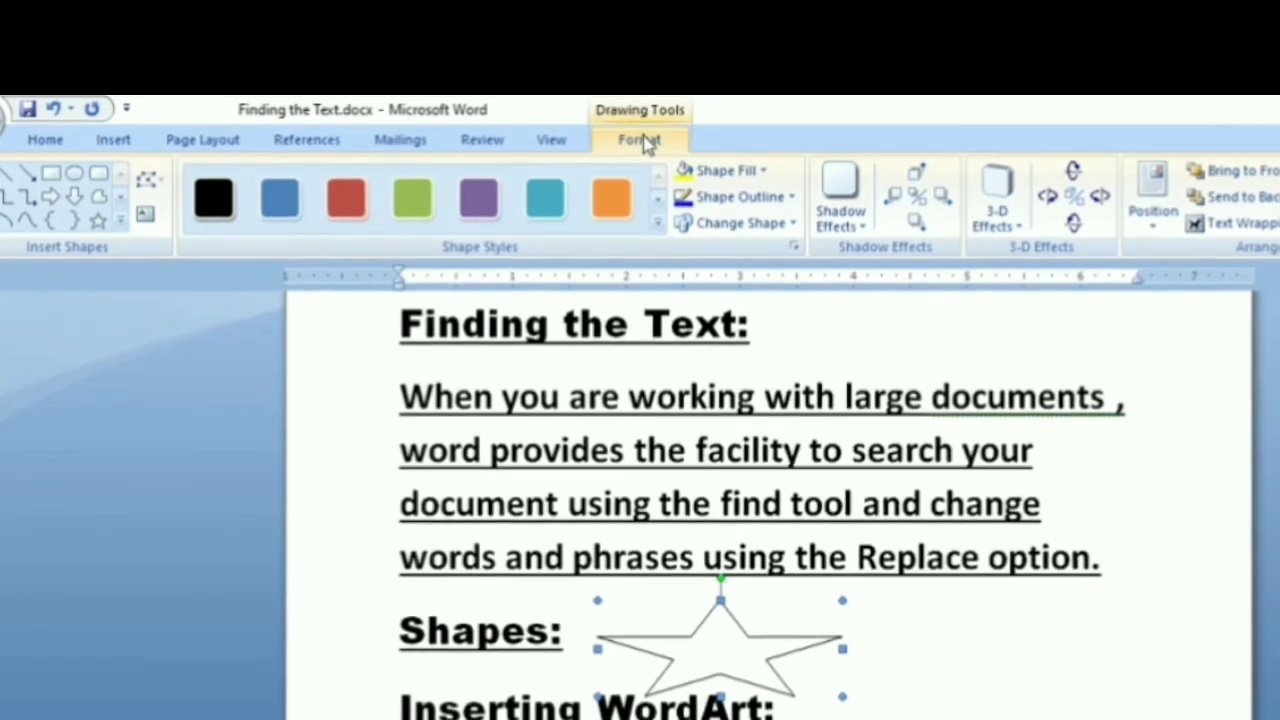
click(656, 224)
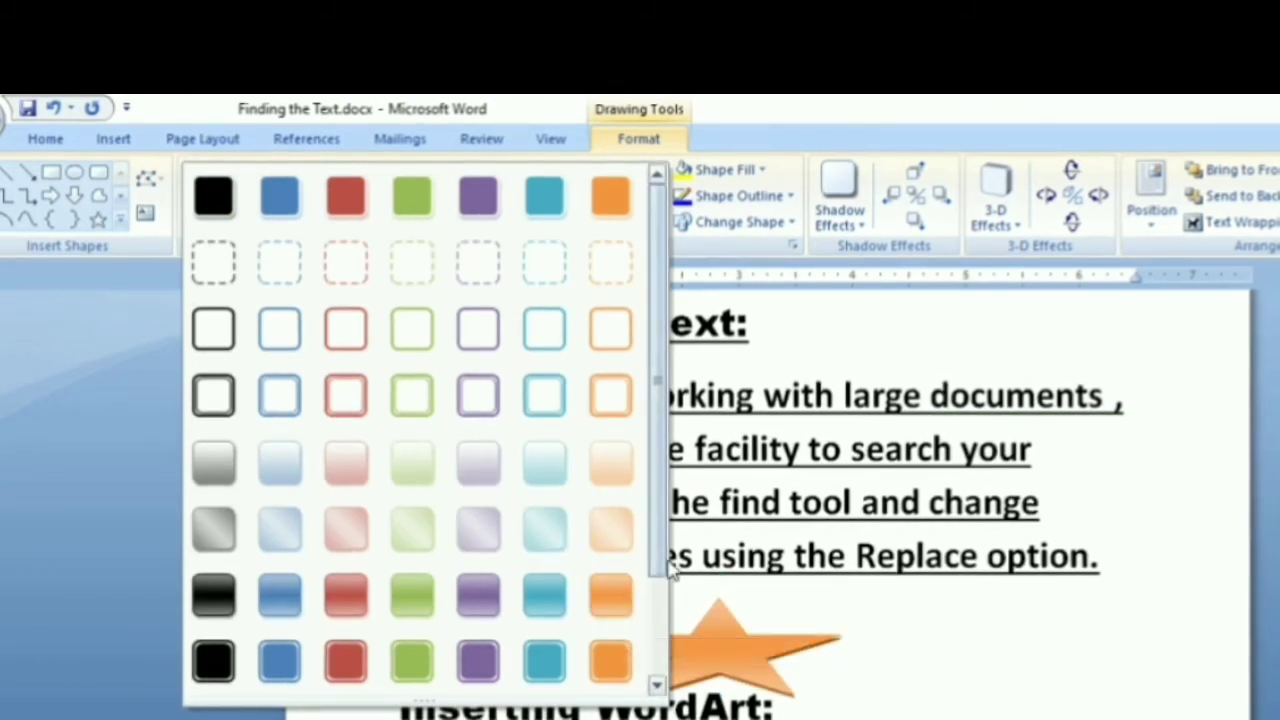
drag(660, 563, 657, 671)
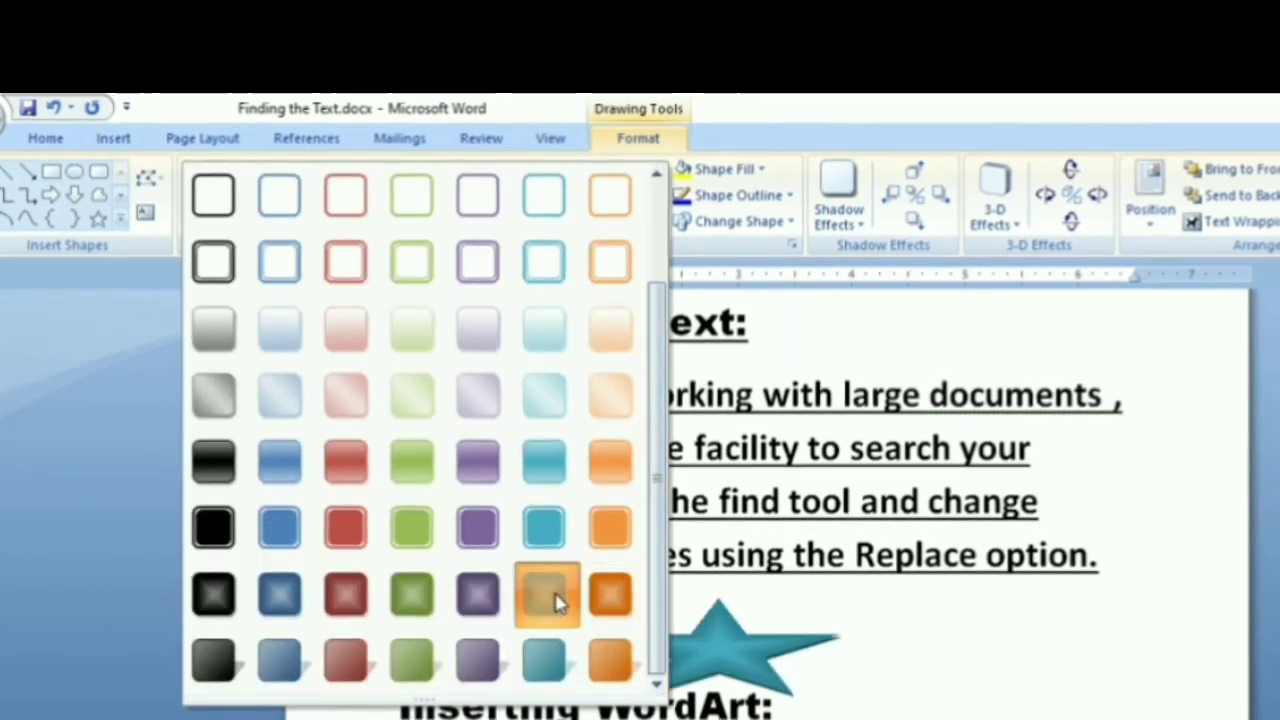
click(556, 598)
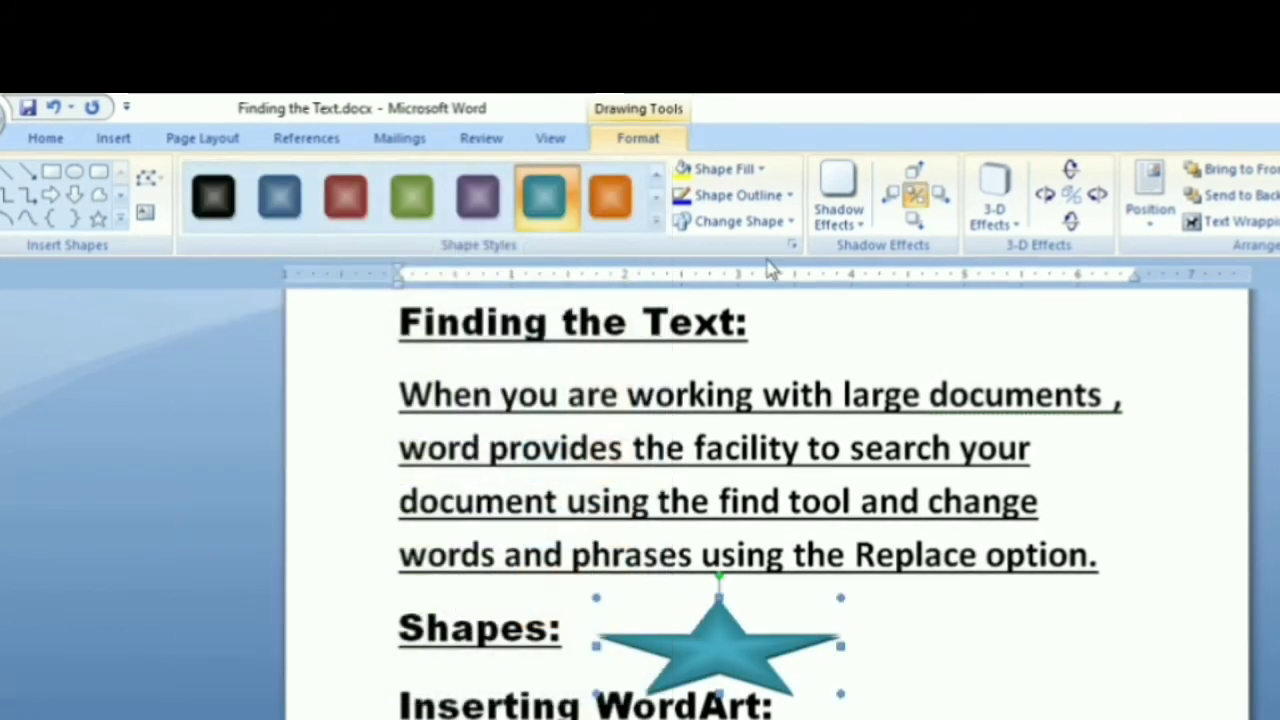
click(758, 176)
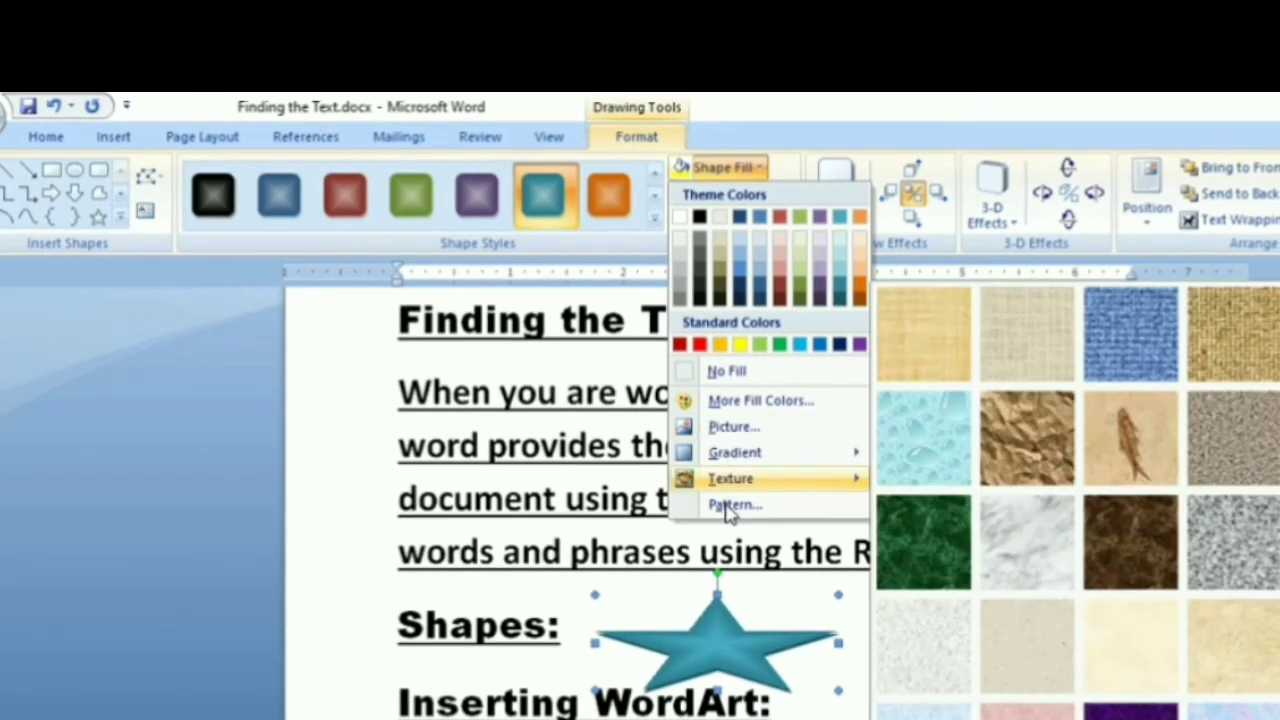
mouse_move(731, 478)
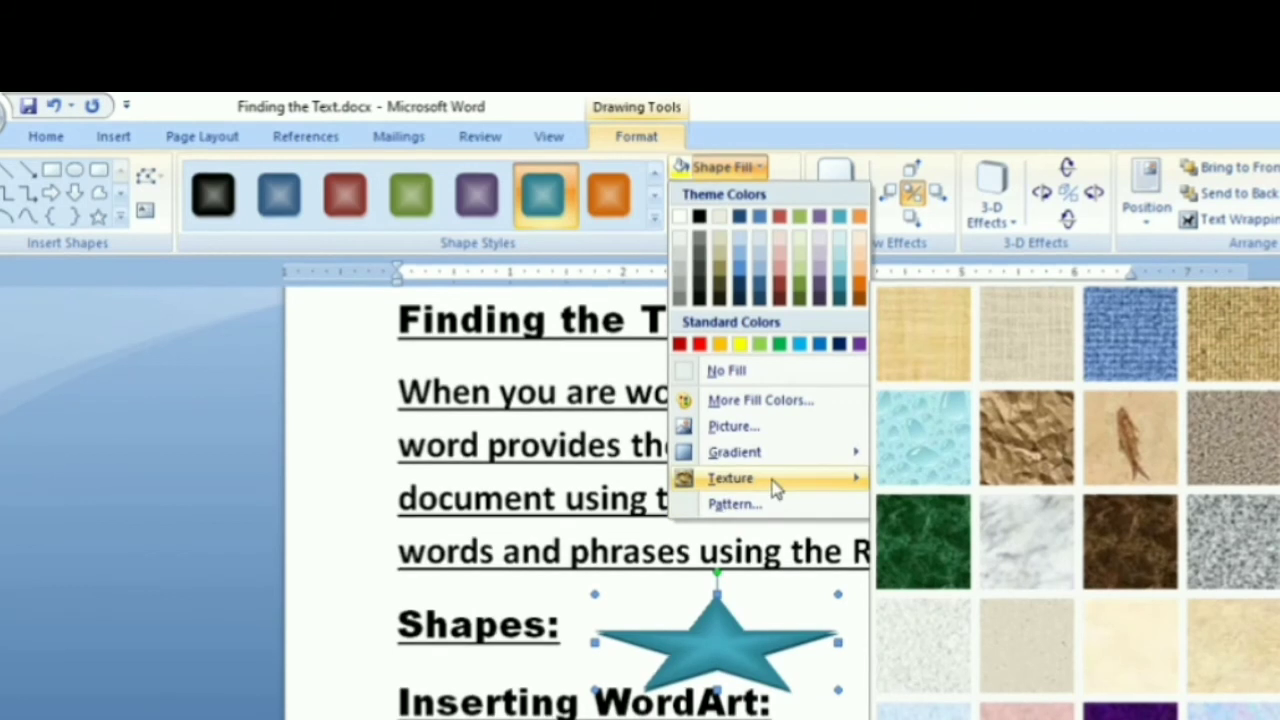
Apply the Paper bag texture and a yellow outline to the star, keeping its shape
click(1012, 458)
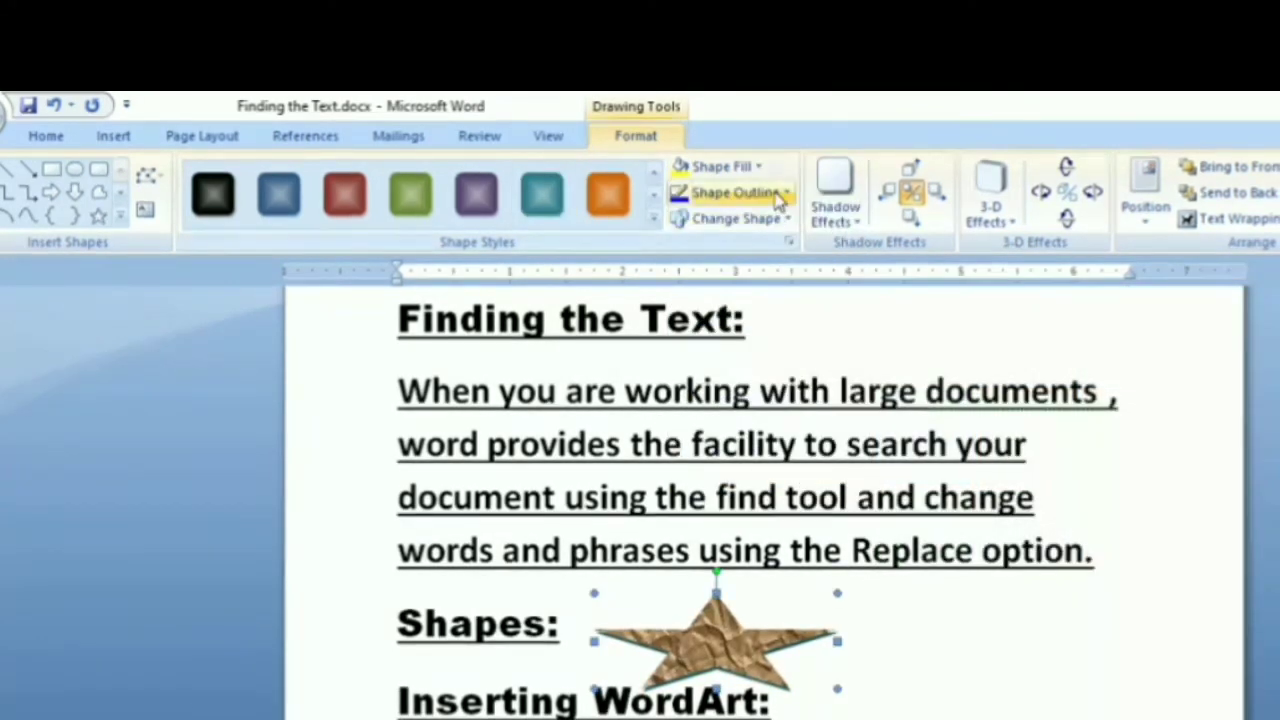
click(779, 196)
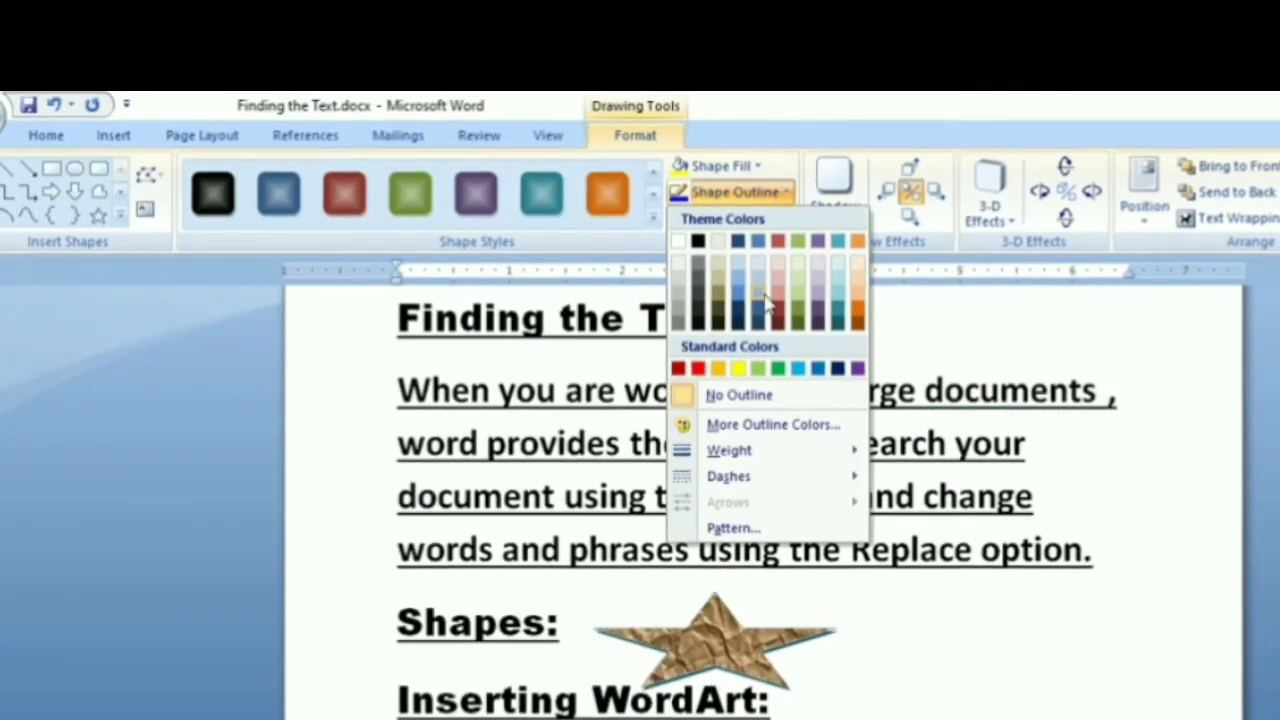
click(738, 368)
click(749, 218)
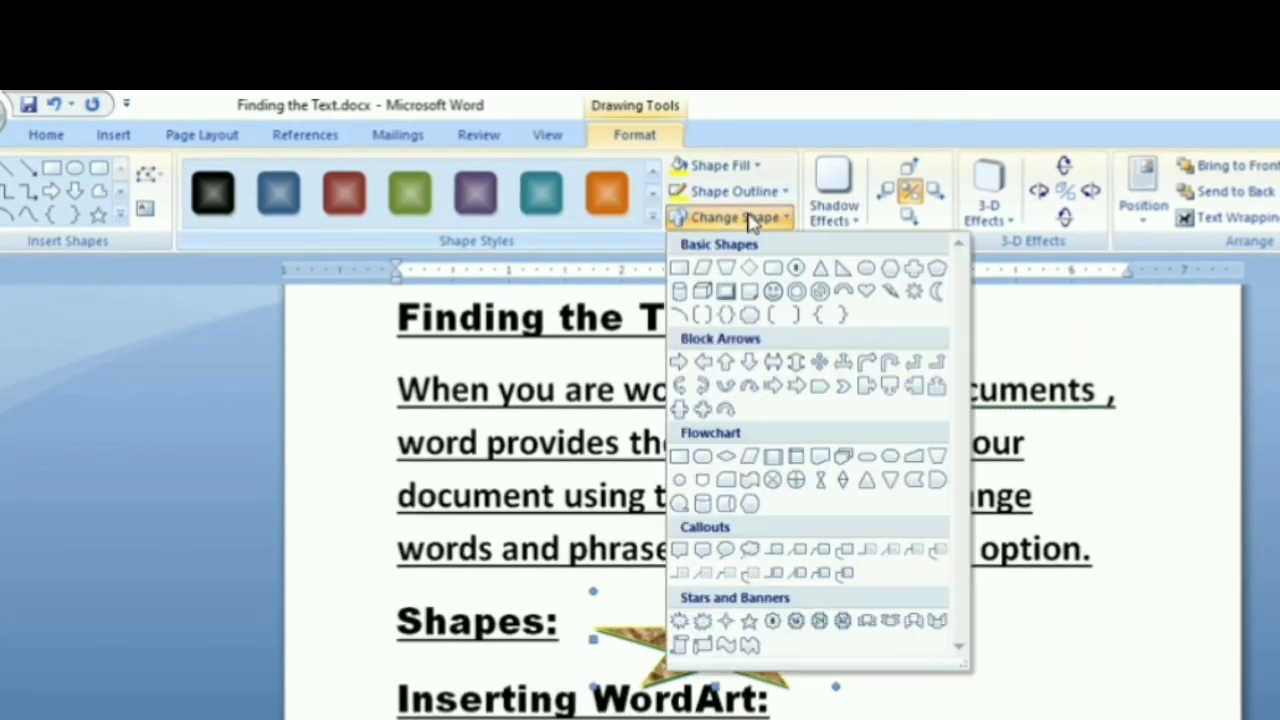
click(749, 218)
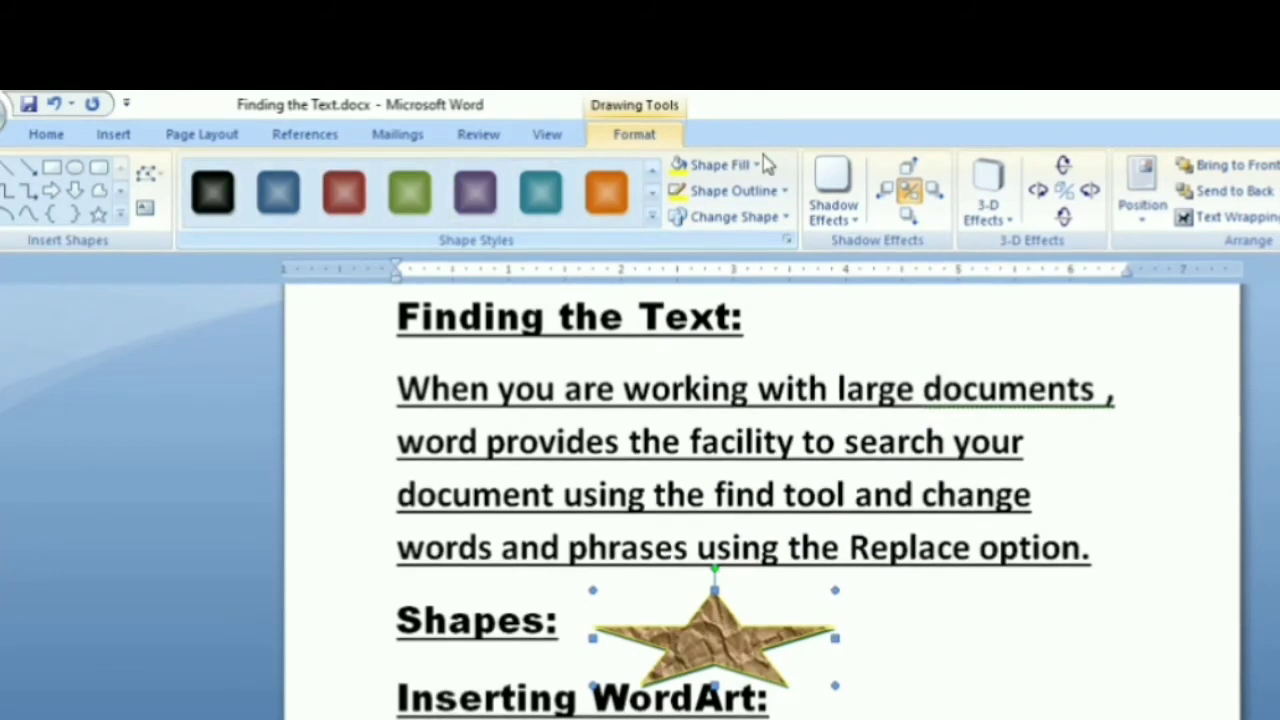
Add text to the crumpled-paper star, type 'Good Luck' inside it, and select the text
right_click(716, 624)
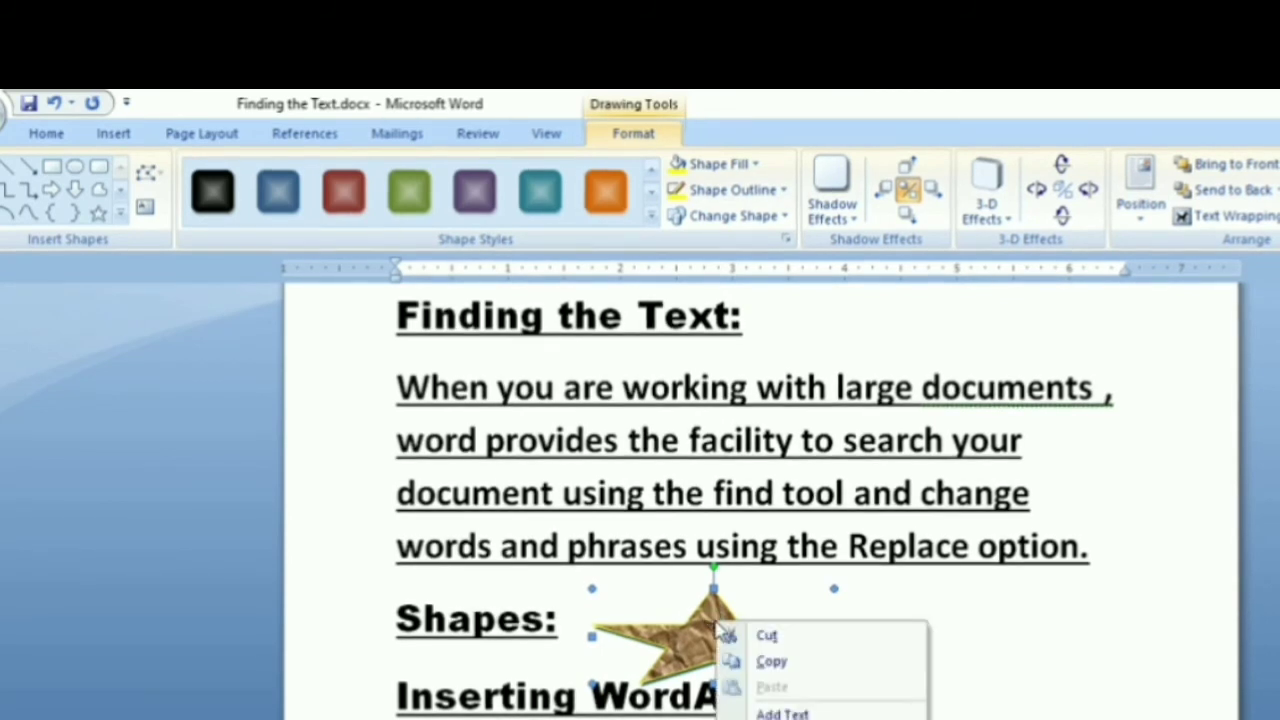
click(780, 712)
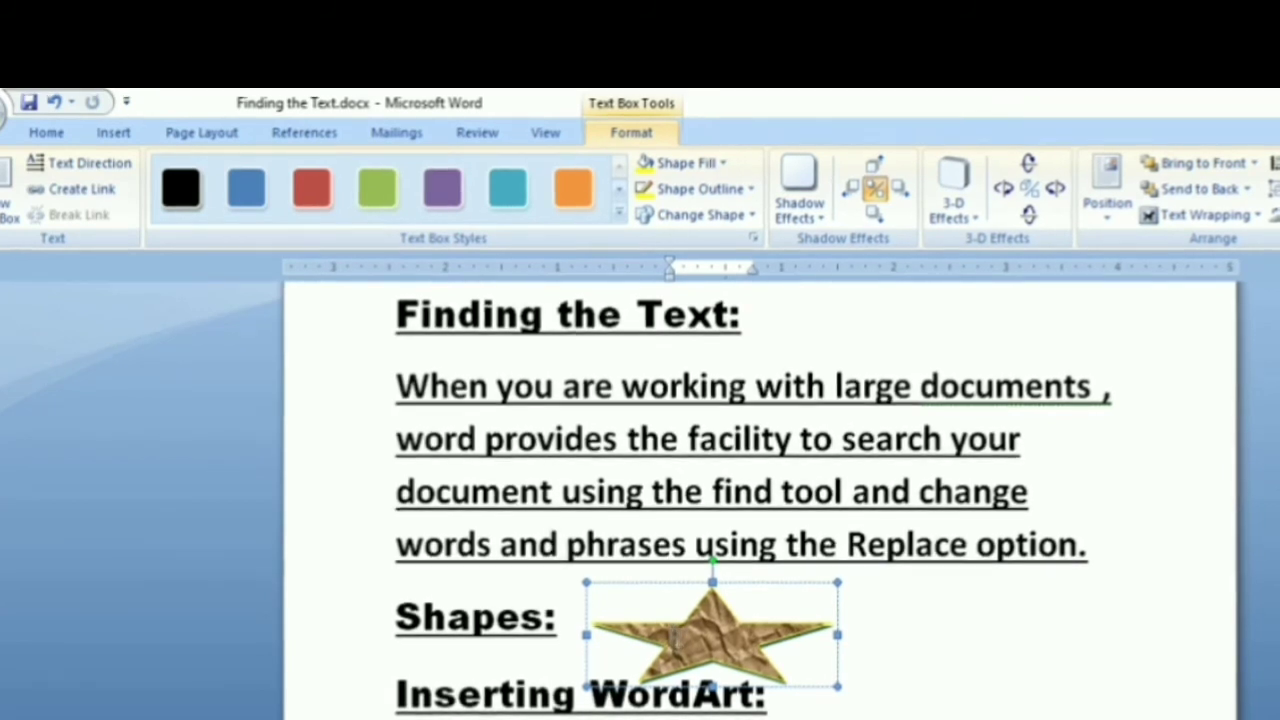
text(go)
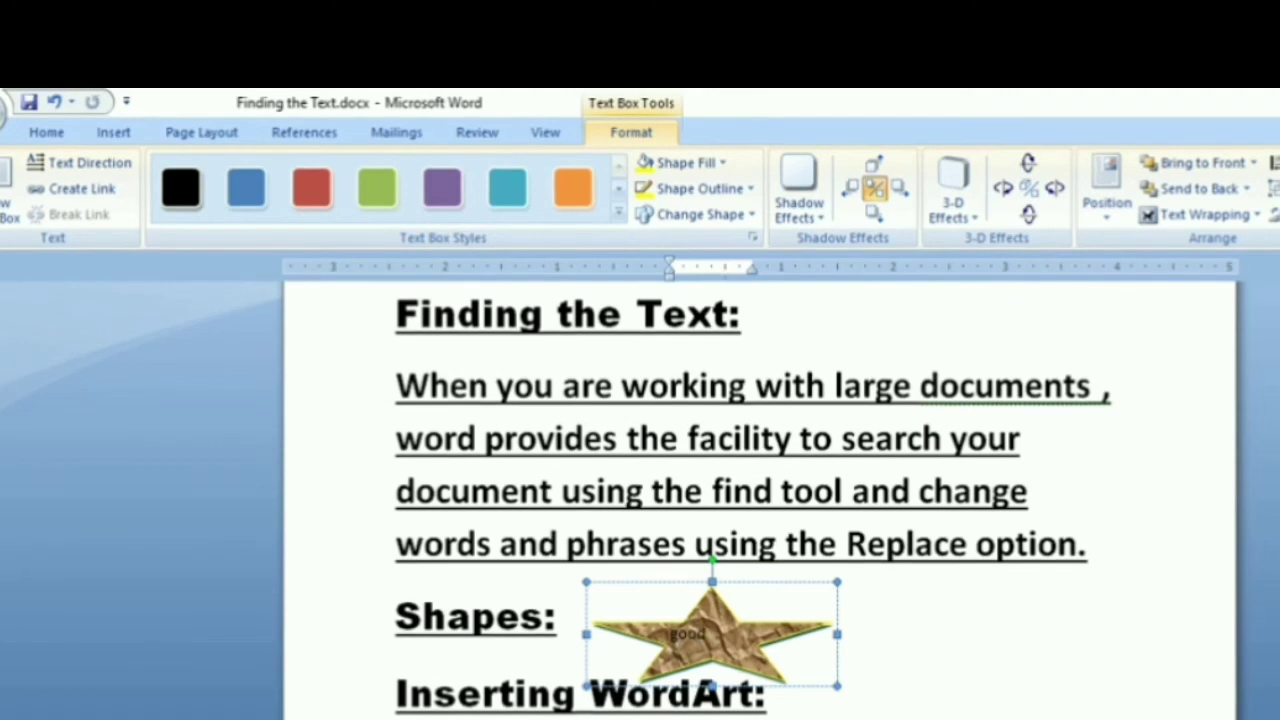
text( Lu)
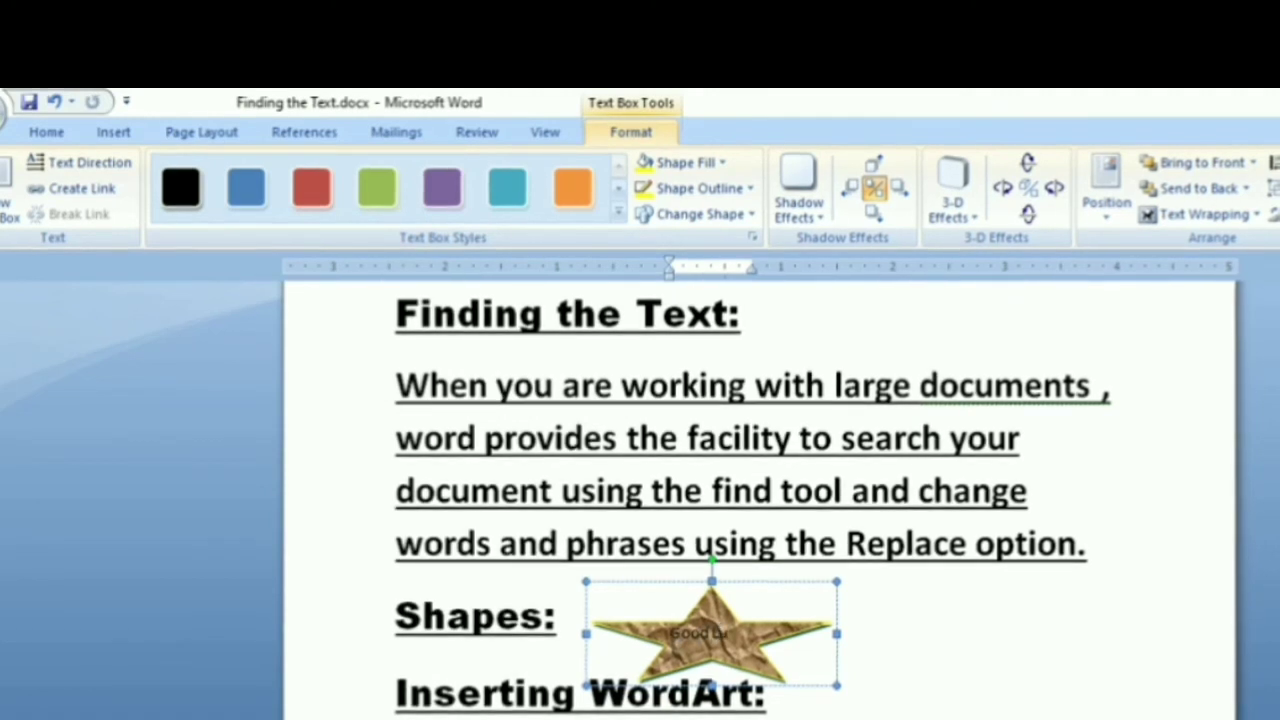
text(ck)
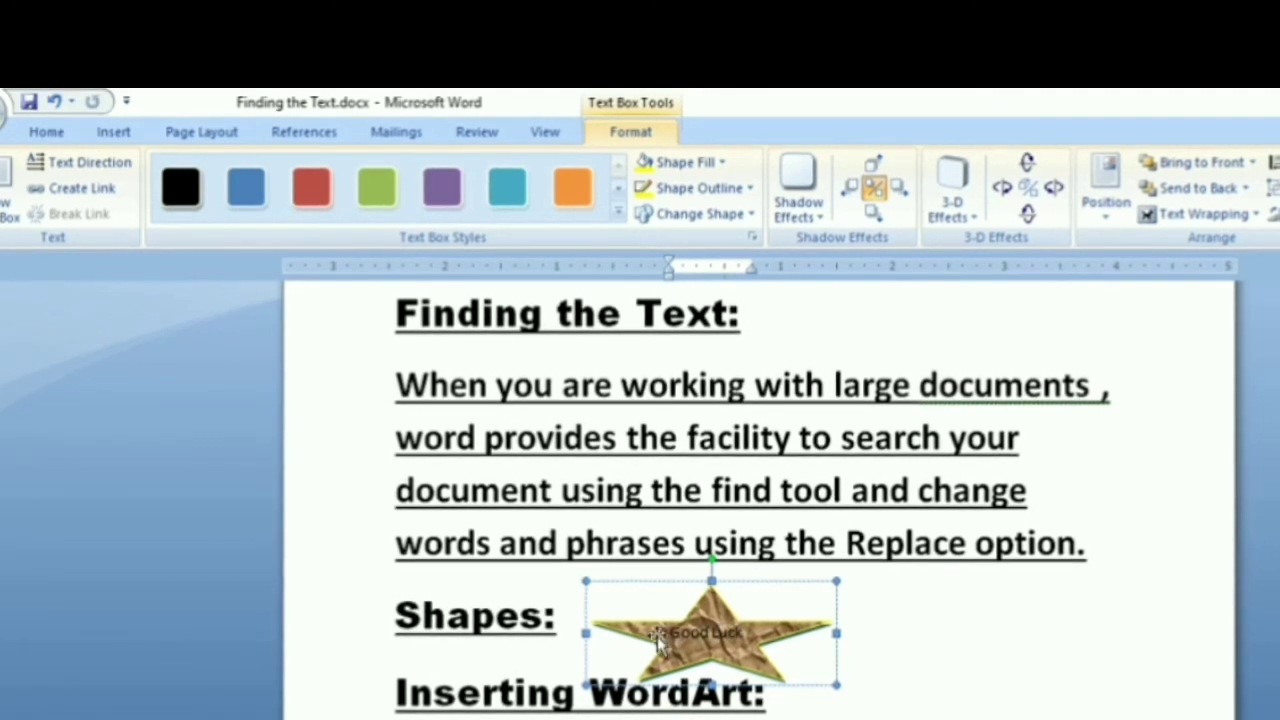
key(ctrl+a)
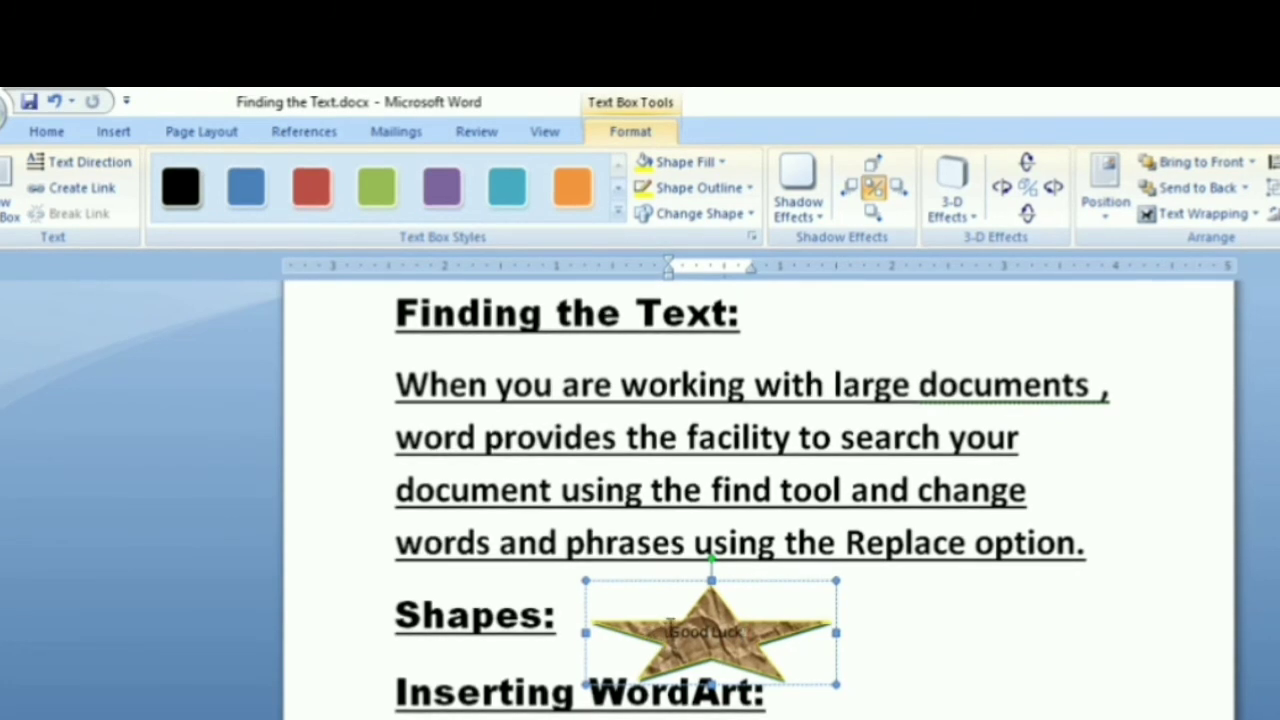
drag(668, 626, 762, 636)
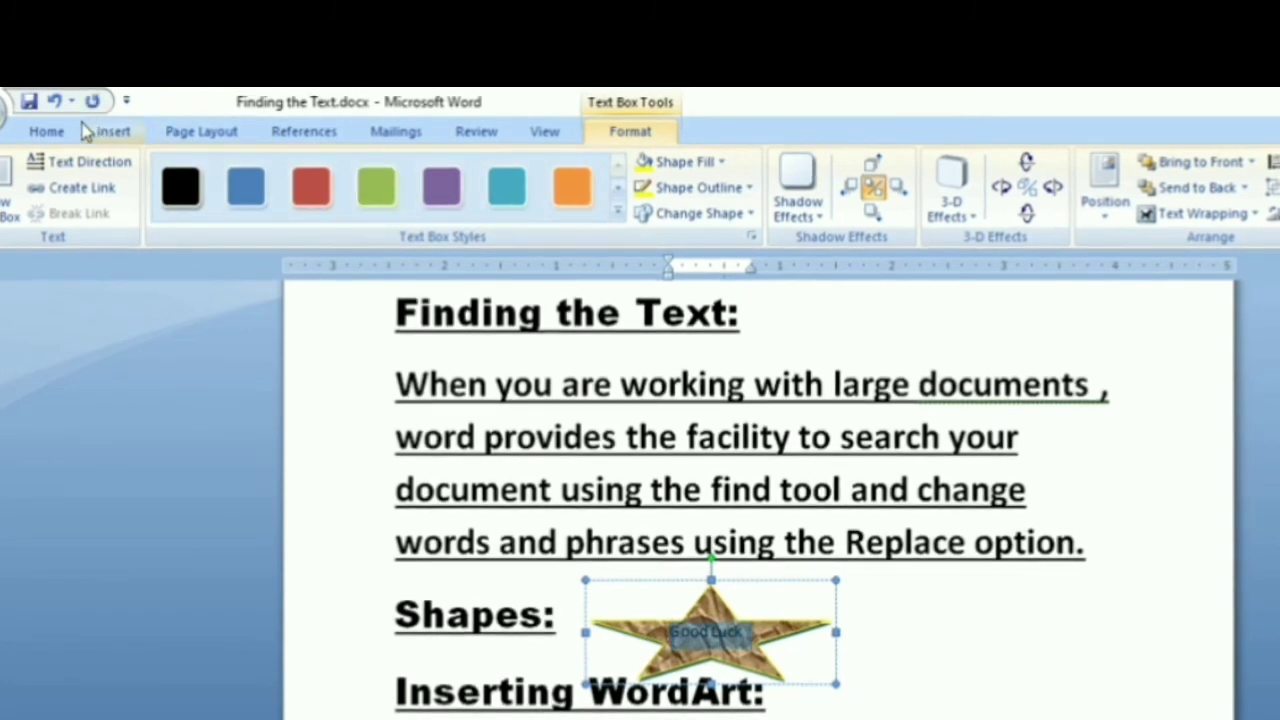
Set the star's Good Luck text to Gill Sans Ultra Bold, size 20
click(46, 131)
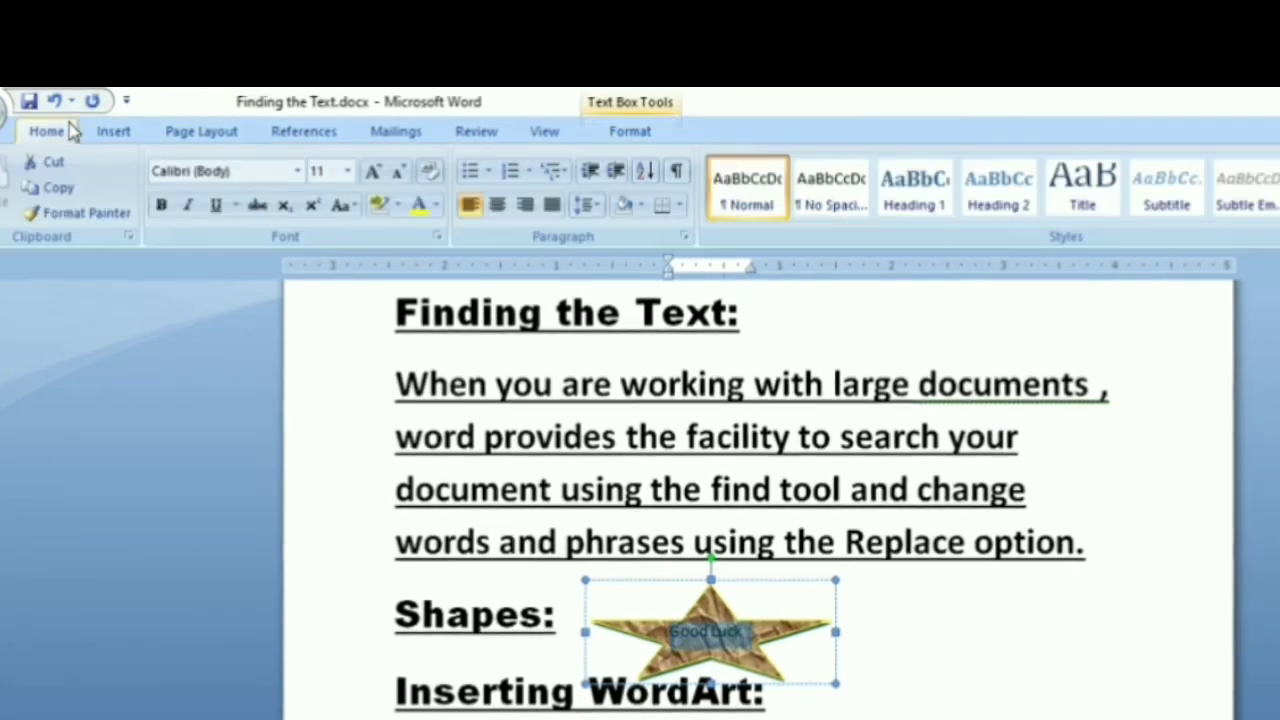
click(297, 171)
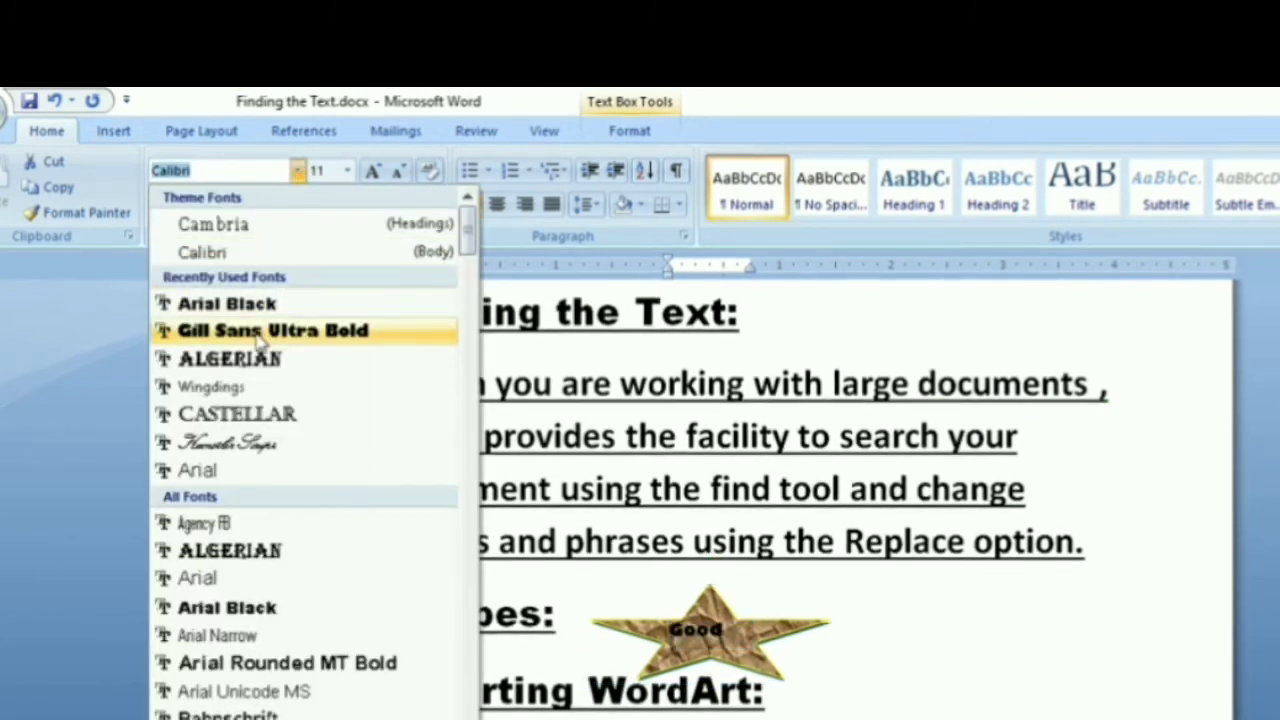
click(260, 332)
click(347, 171)
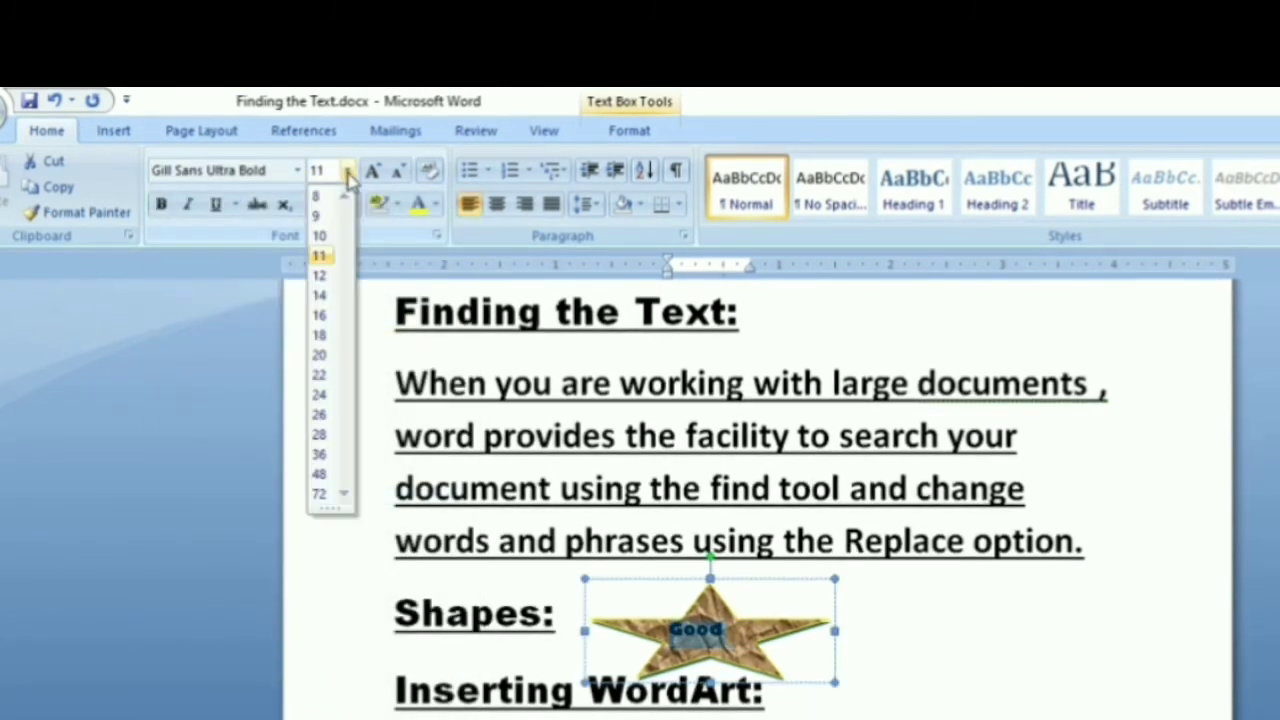
click(314, 355)
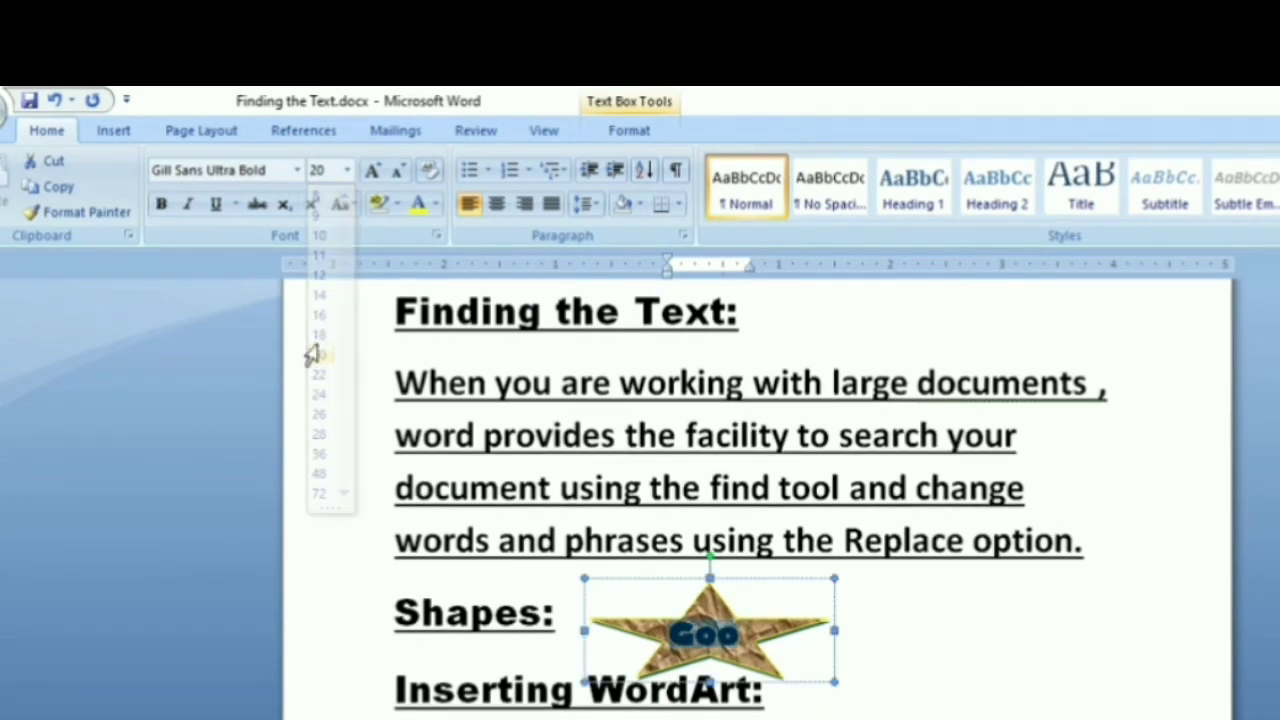
Enlarge the star by dragging its corner so it stretches over the headings
click(836, 683)
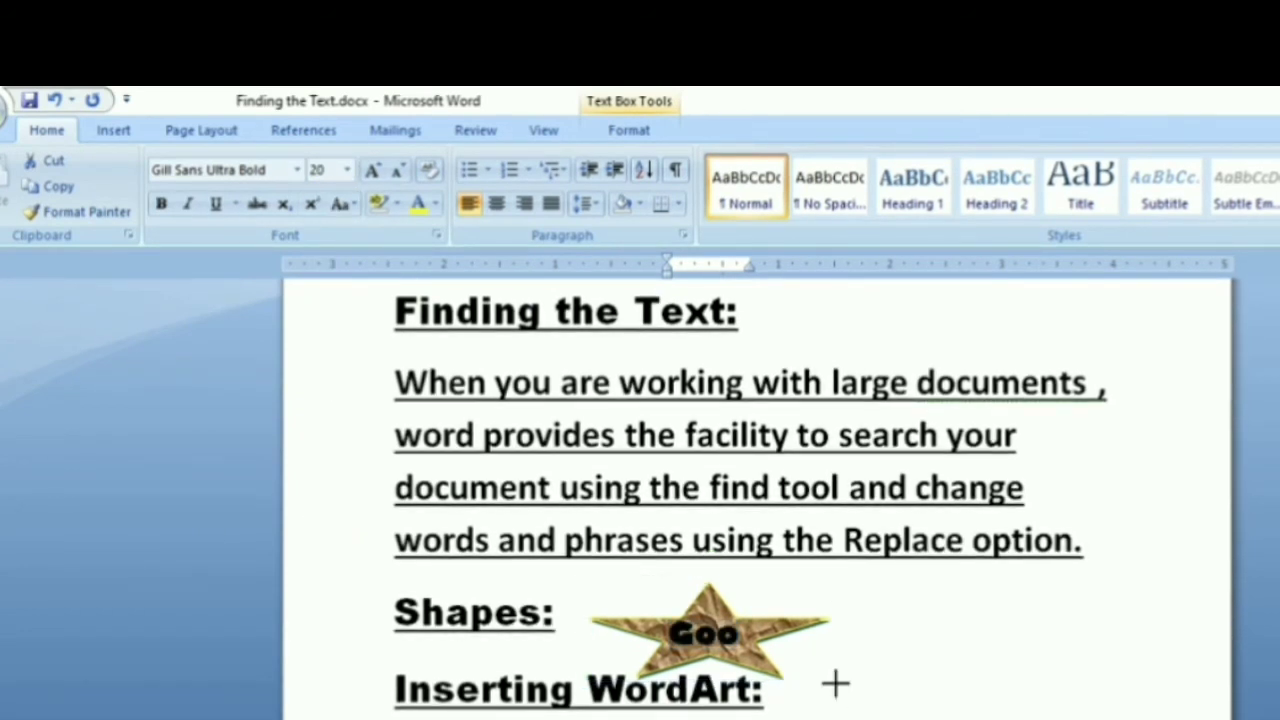
drag(880, 691, 1178, 718)
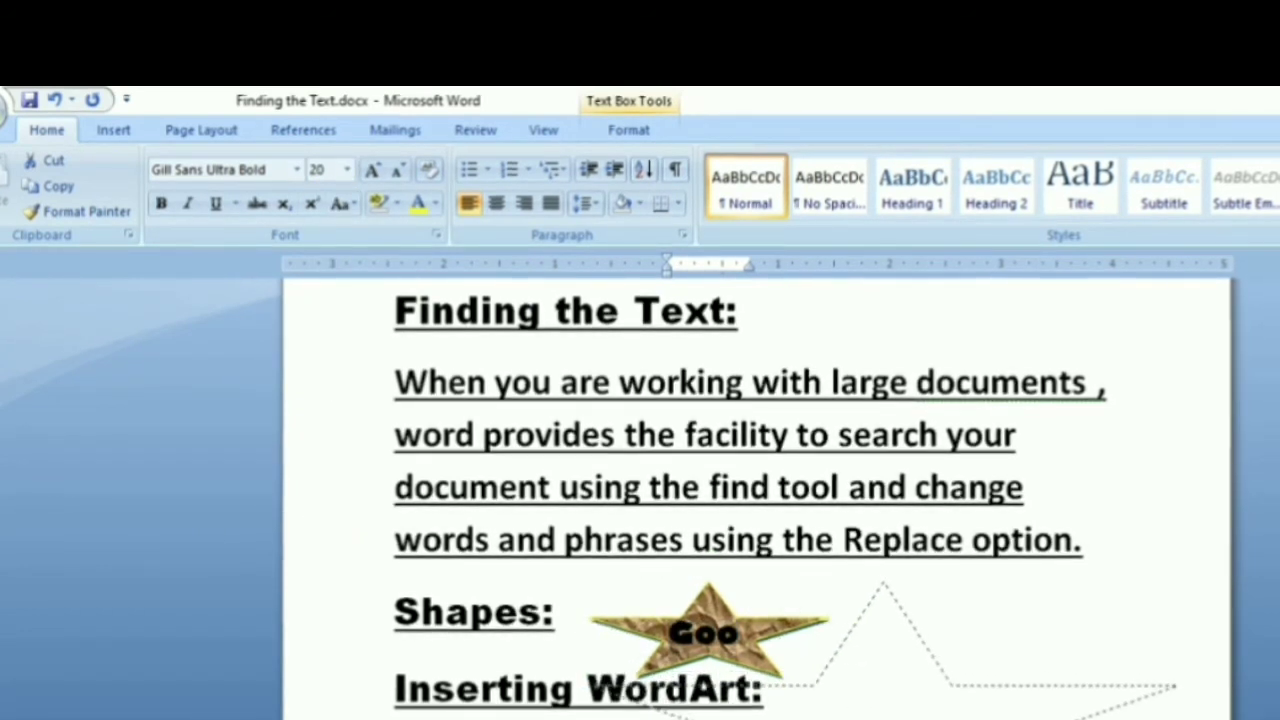
drag(884, 650, 884, 650)
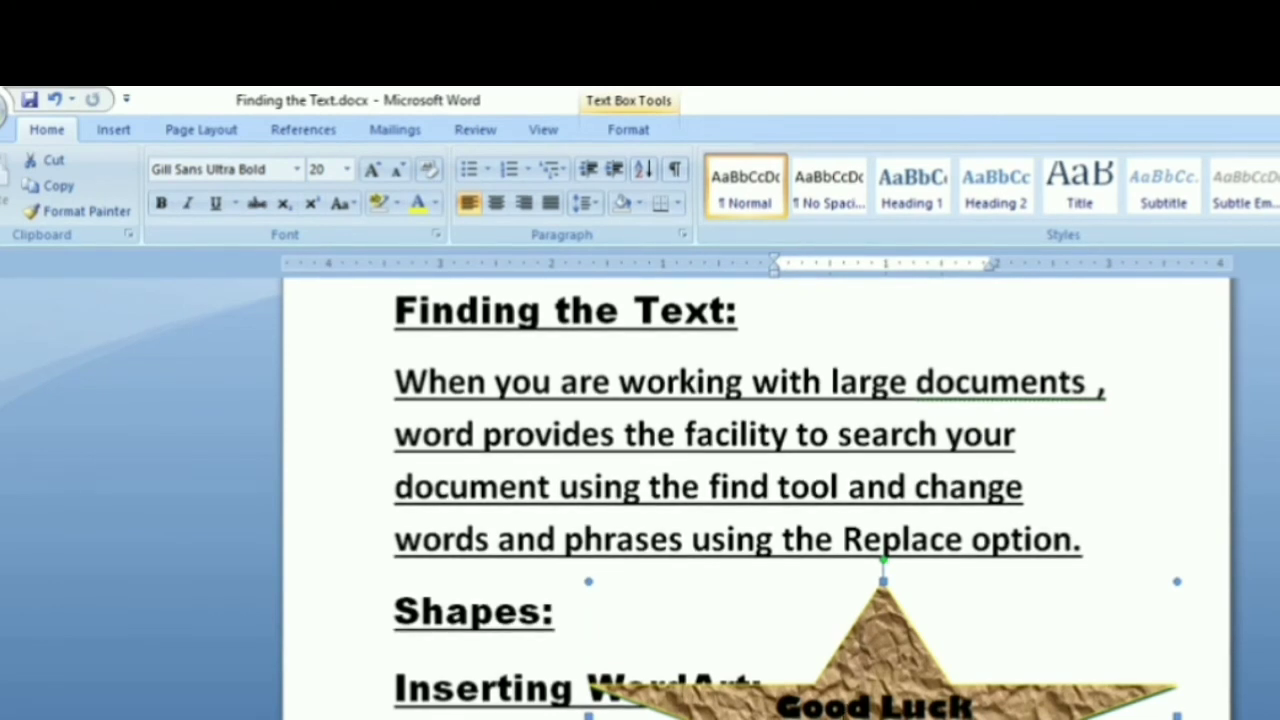
Colour the Good Luck text inside the star yellow
drag(775, 705, 998, 705)
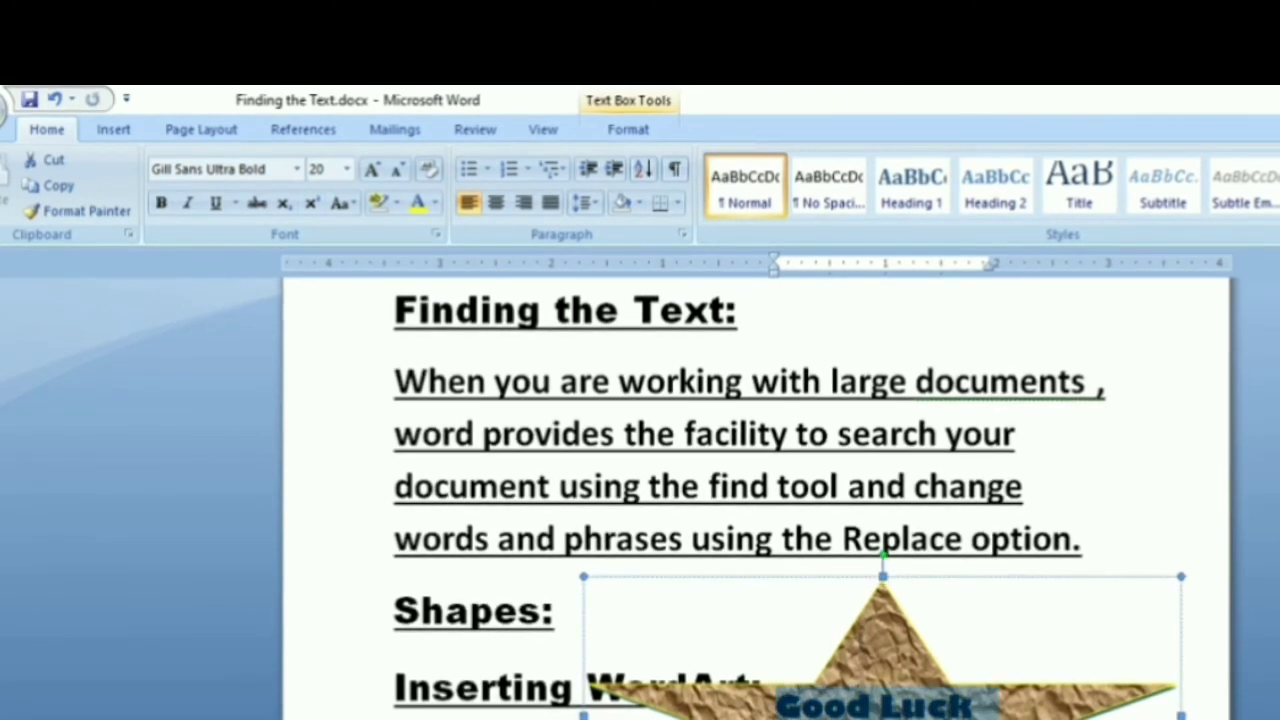
click(340, 203)
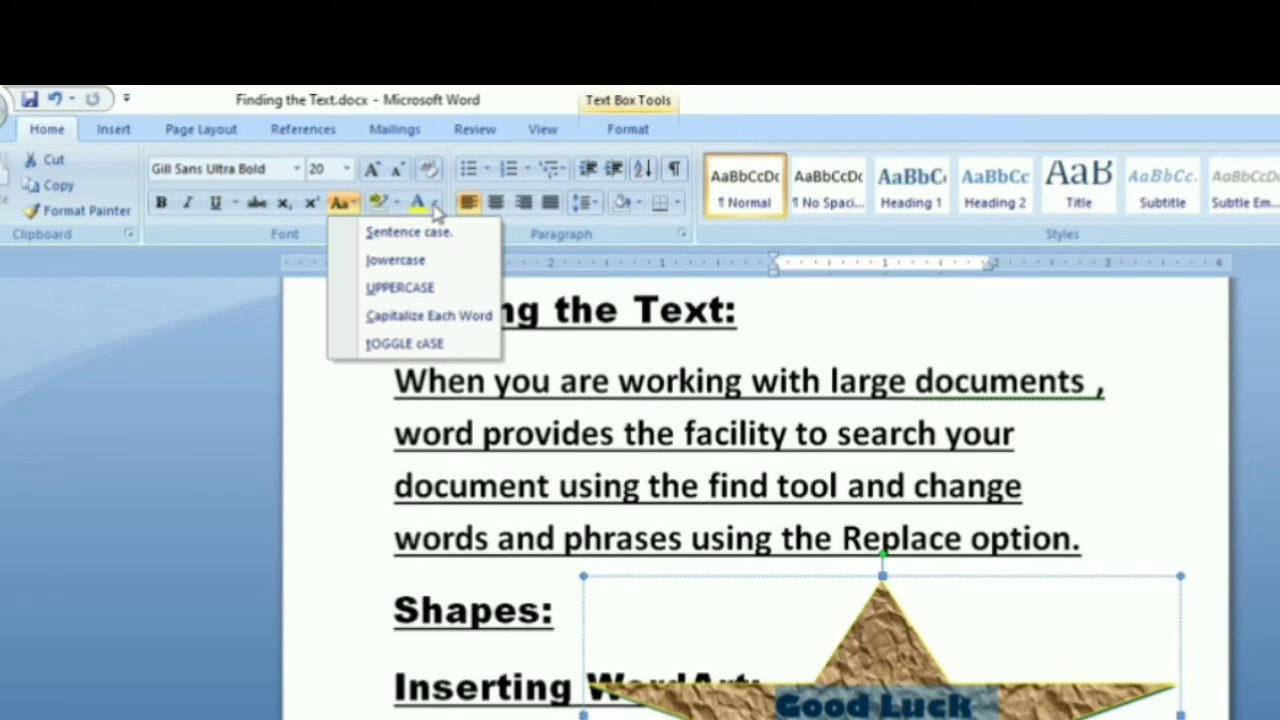
click(434, 203)
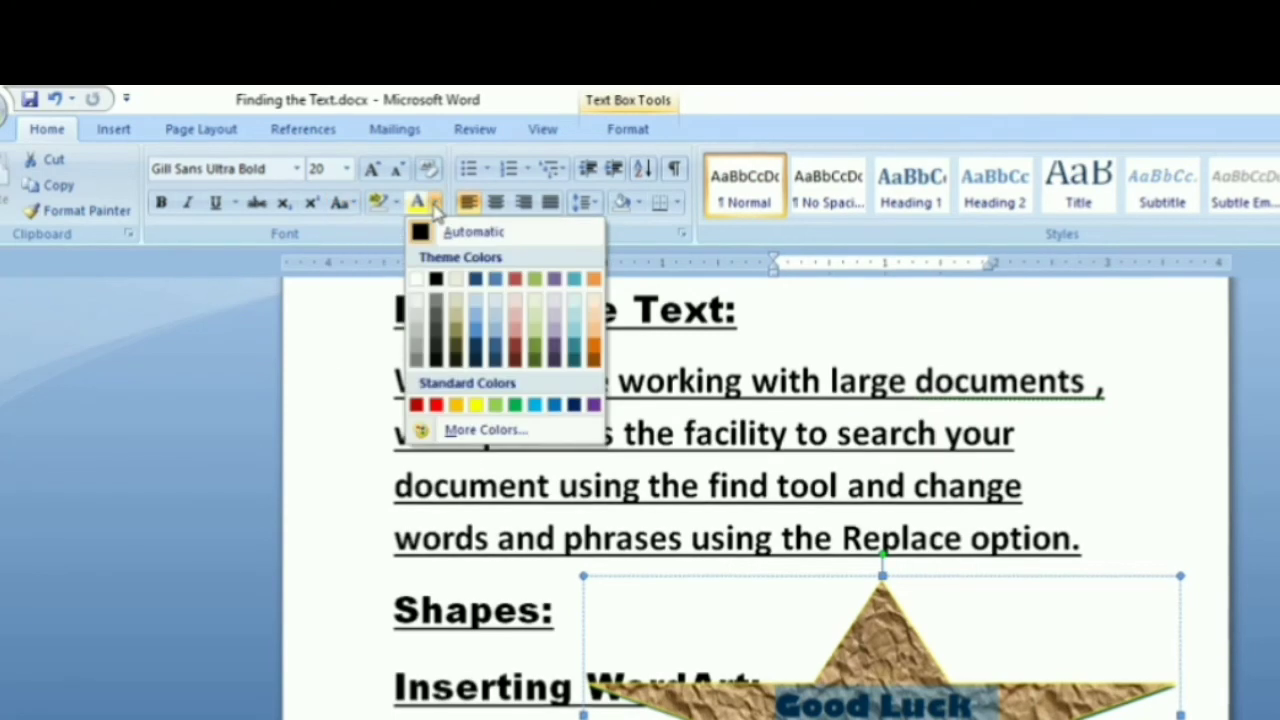
click(476, 404)
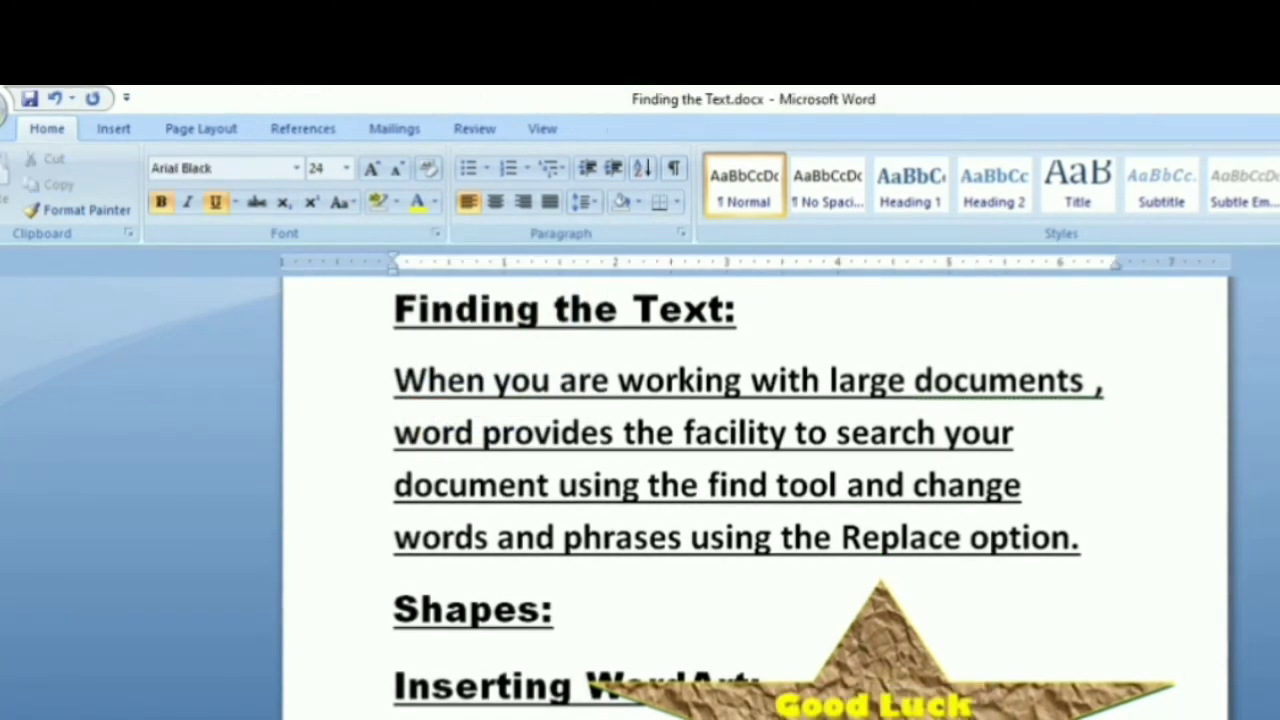
click(721, 596)
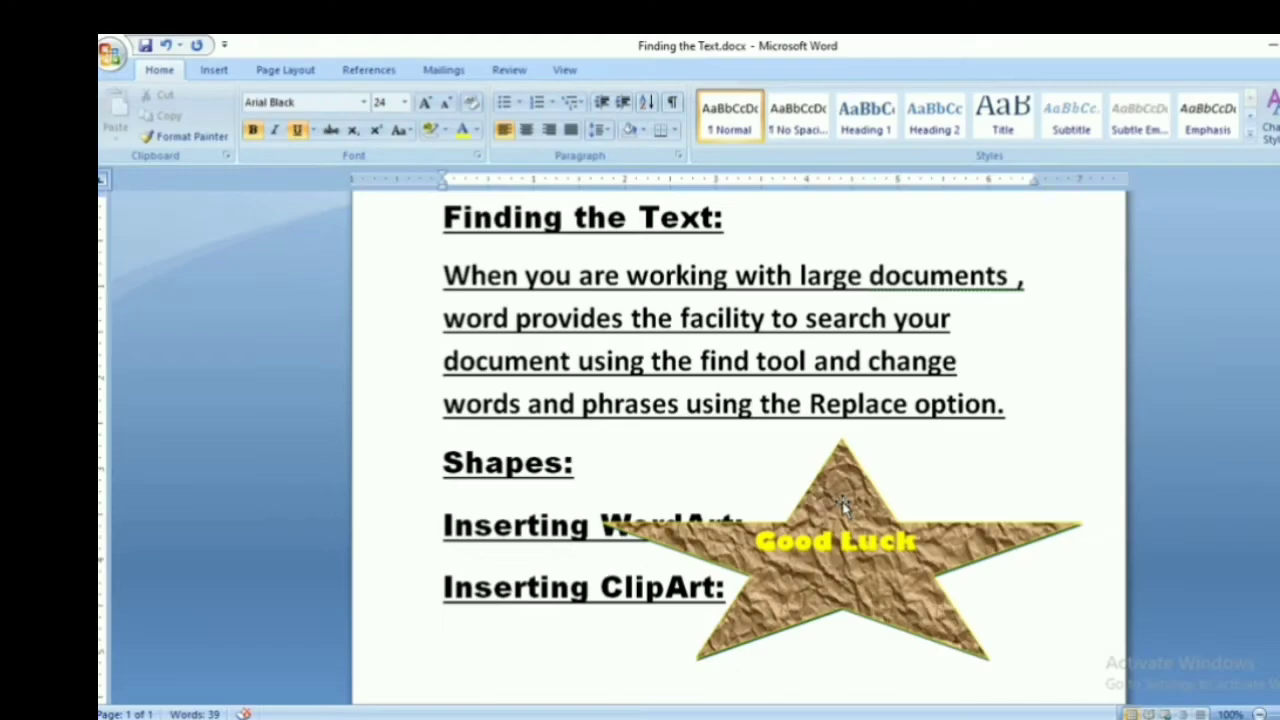
Try rotating the Good Luck star, undo the rotation, then delete the star
click(843, 505)
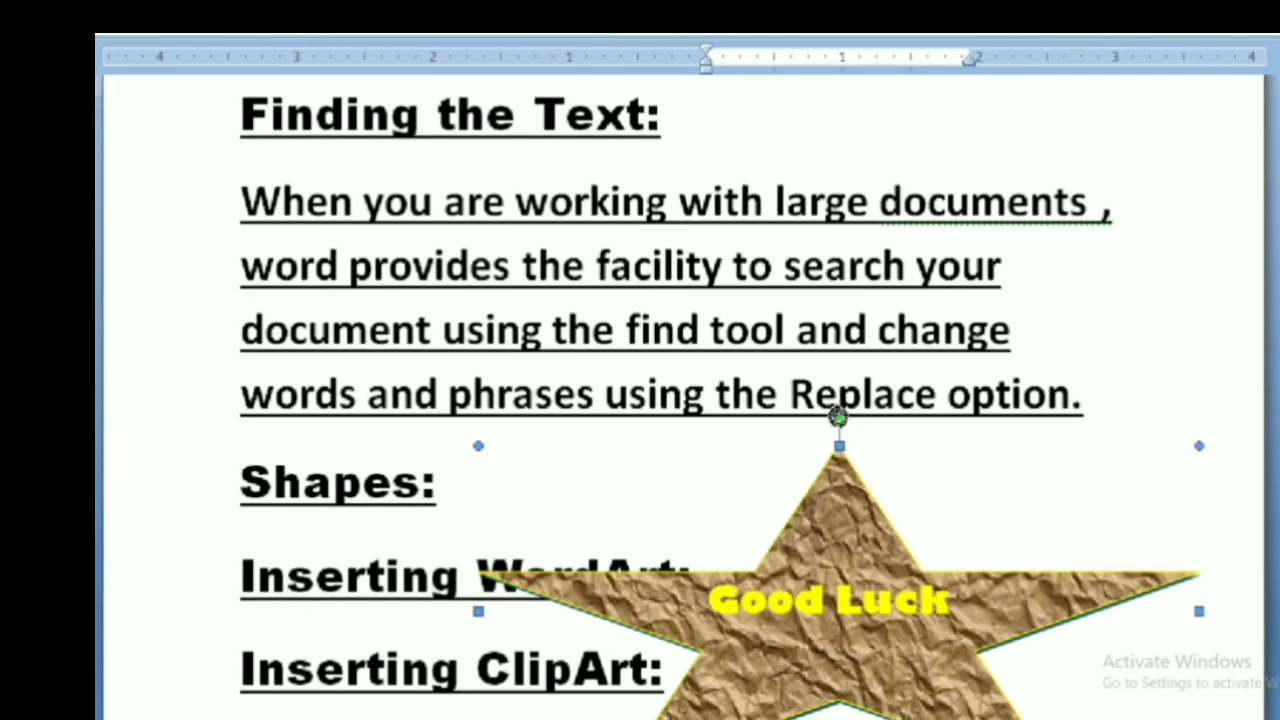
mouse_move(838, 415)
mouse_down()
mouse_move(965, 393)
mouse_move(1097, 444)
mouse_move(1205, 518)
mouse_up()
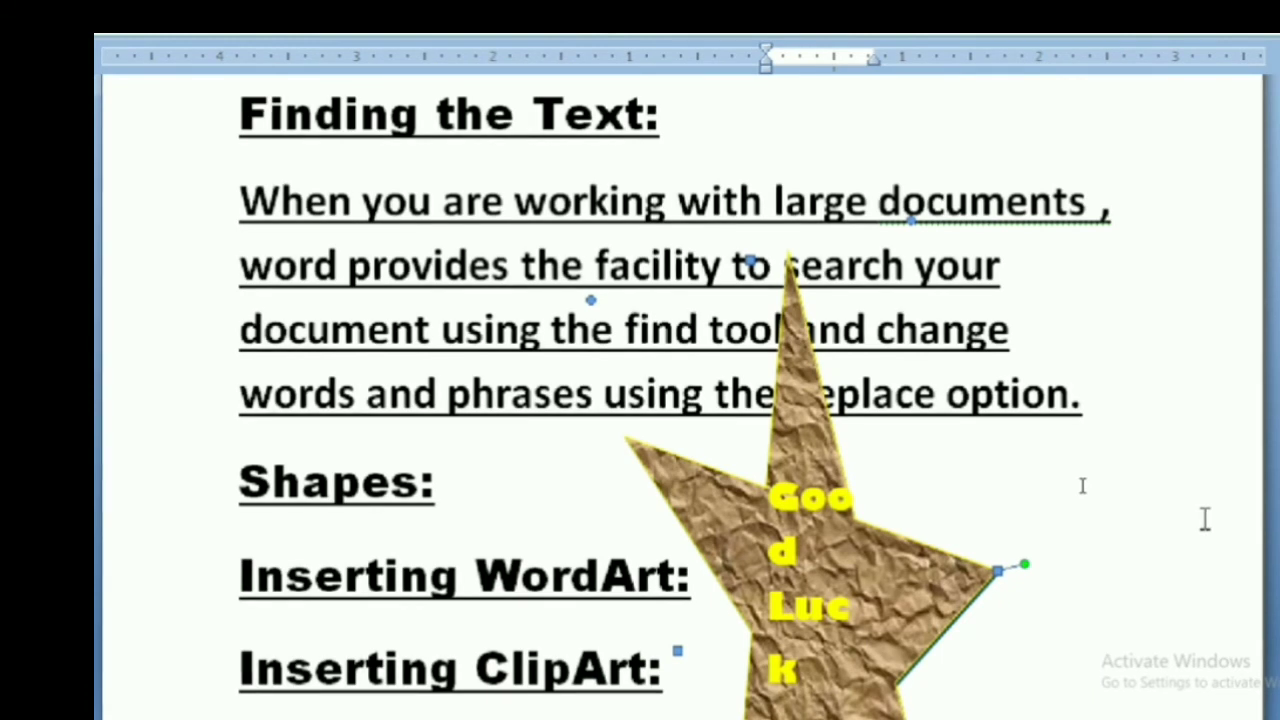
key(ctrl+z)
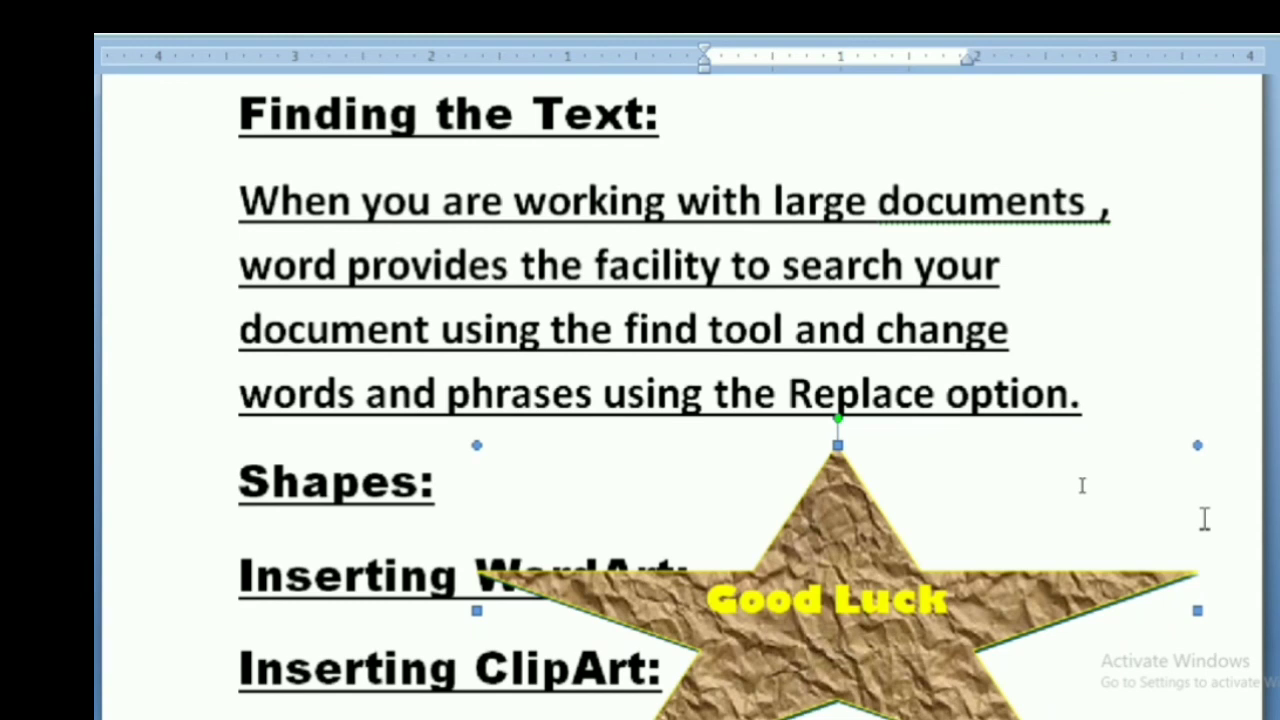
key(Delete)
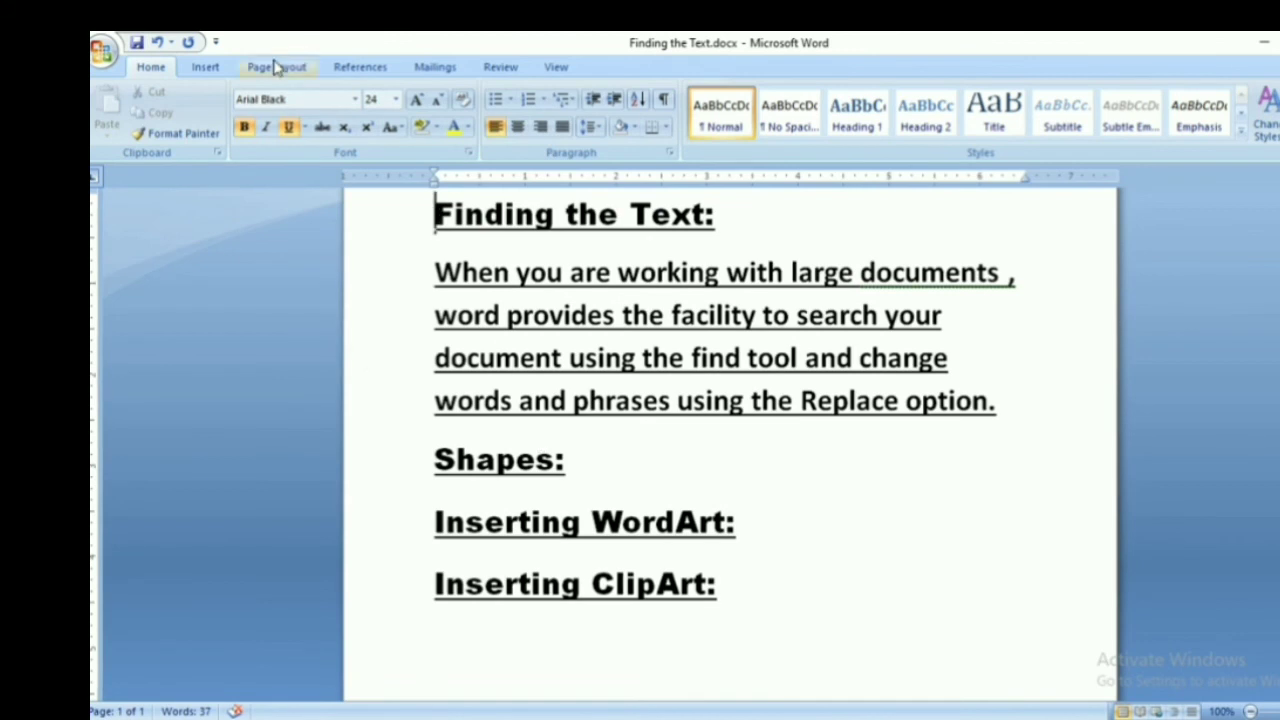
Insert a rainbow-style WordArt reading 'Good luck' at the top of the document
click(205, 67)
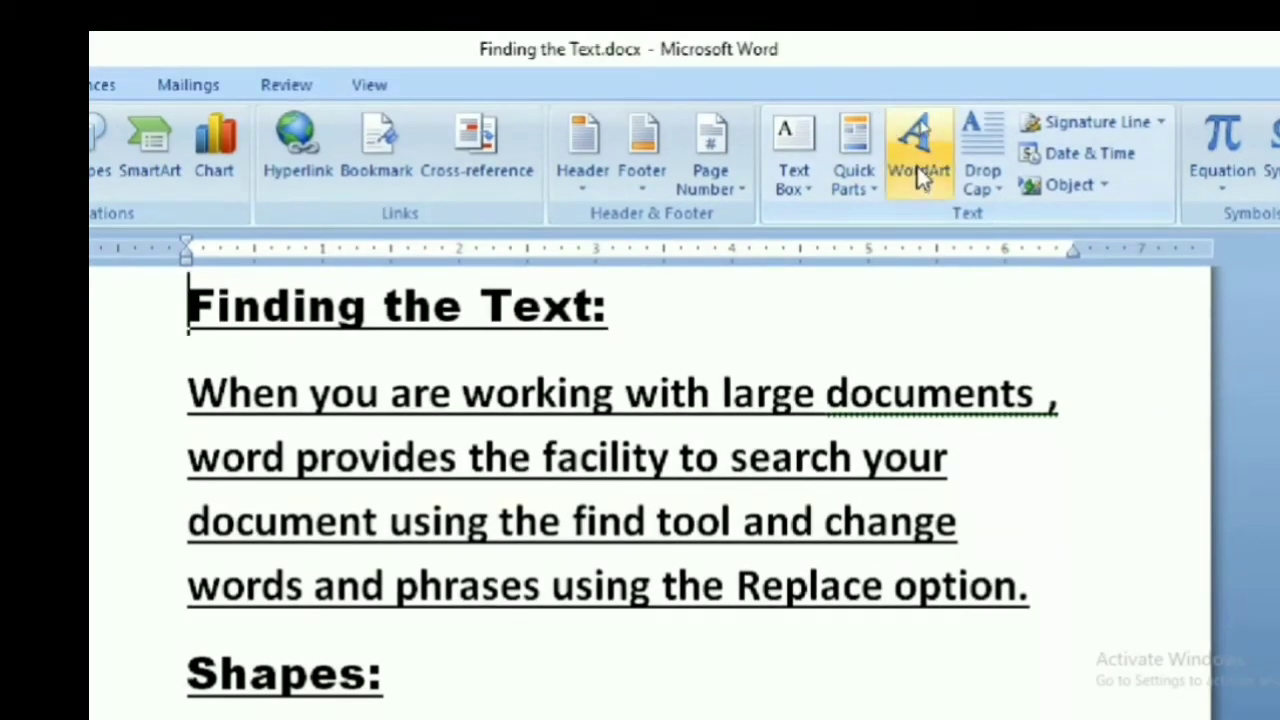
click(920, 180)
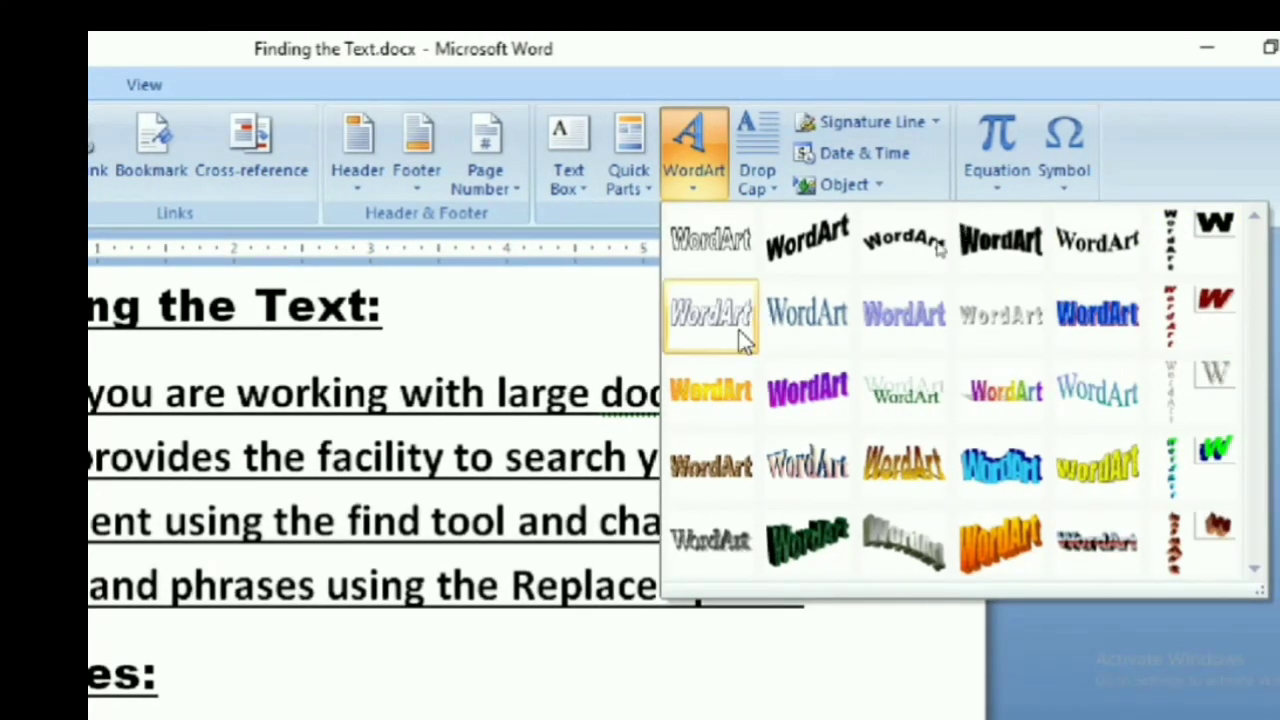
click(1035, 393)
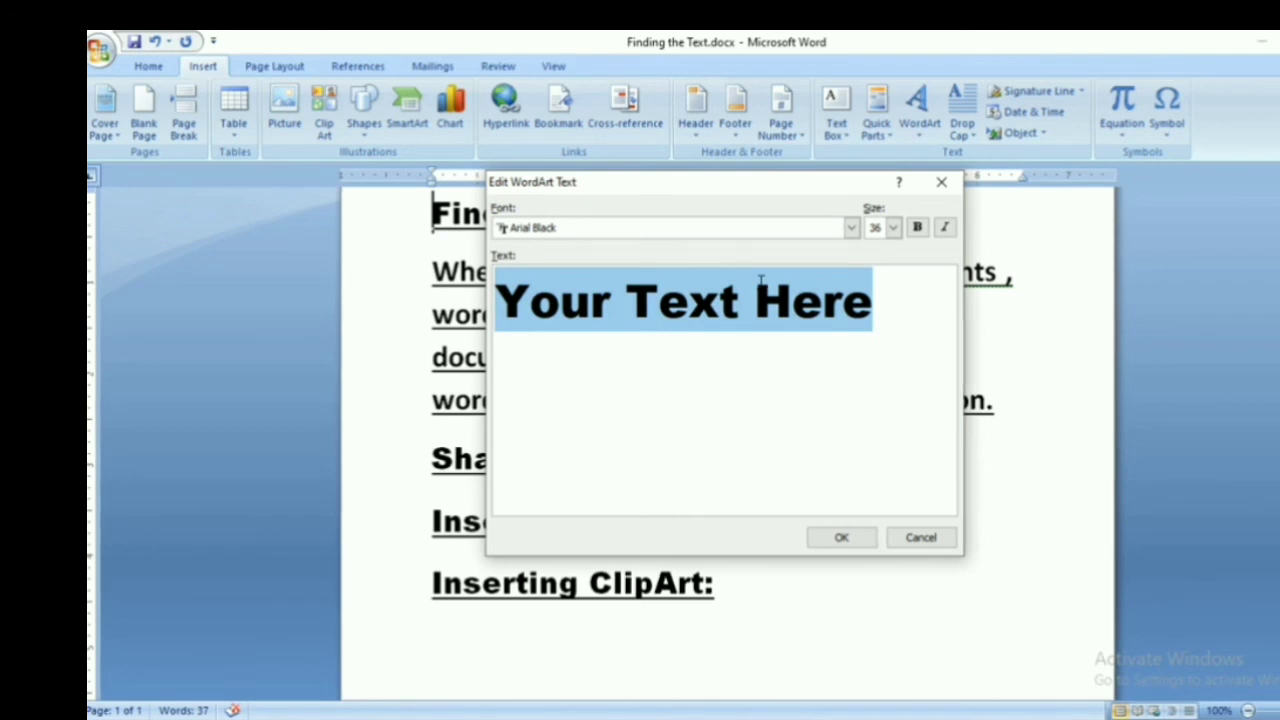
text(GG)
key(BackSpace)
text(oo)
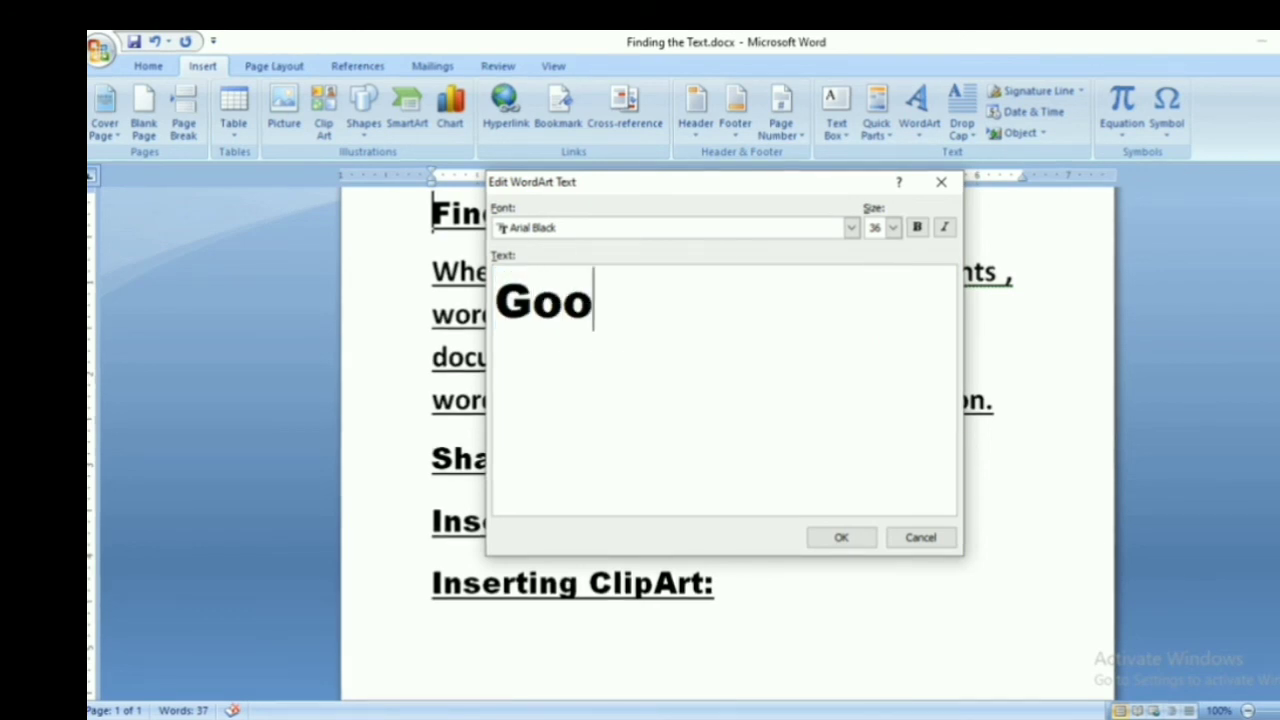
text(d luck)
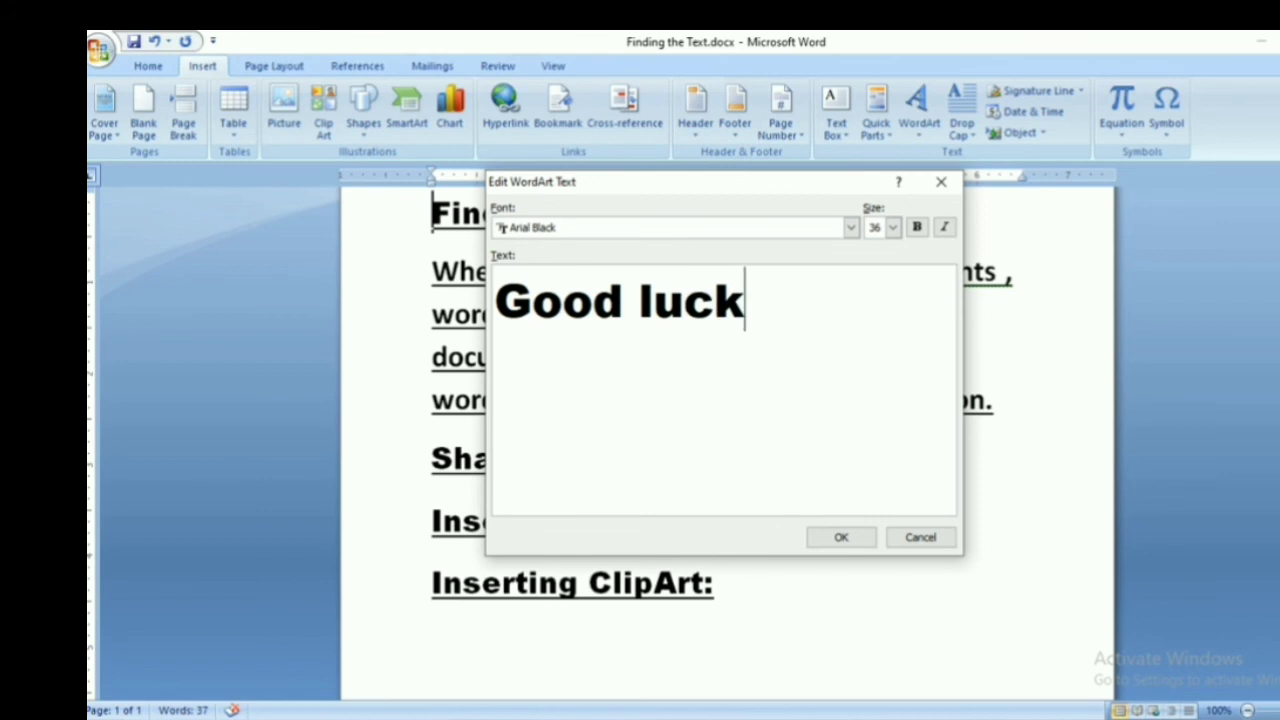
click(831, 537)
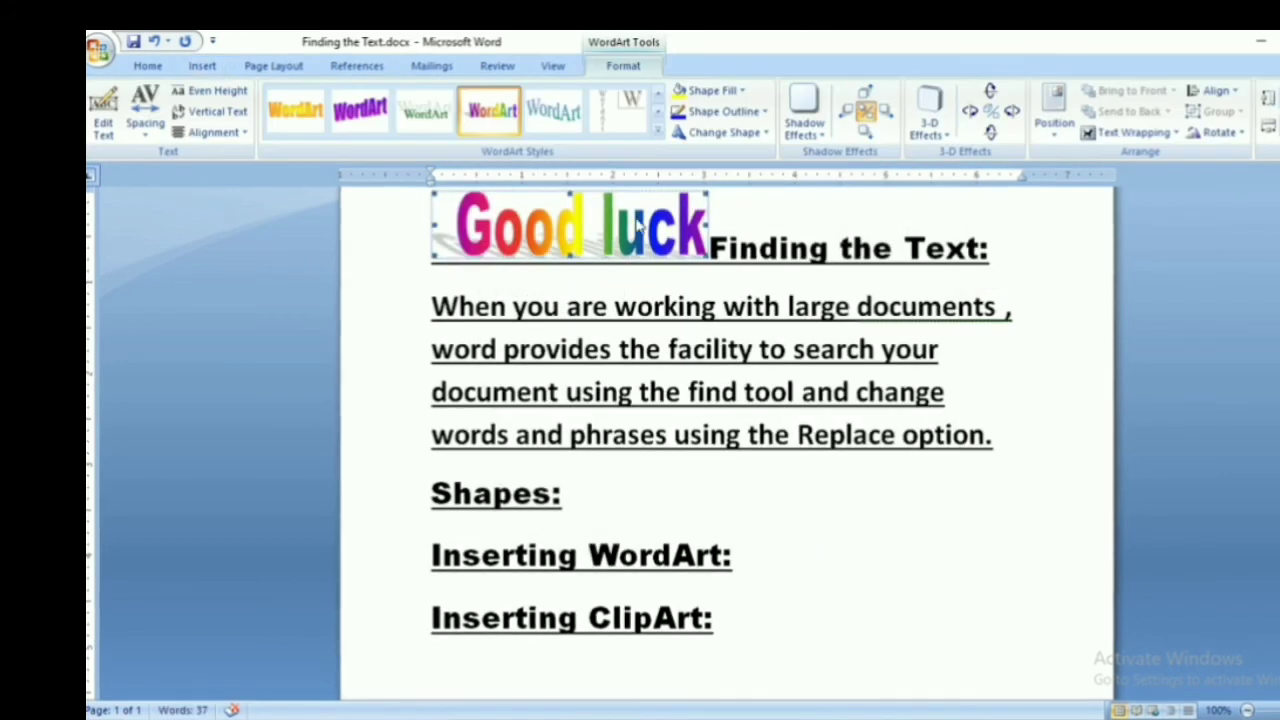
Drag the 'Good luck' WordArt from the top line to just after the Shapes: heading
drag(625, 218, 718, 405)
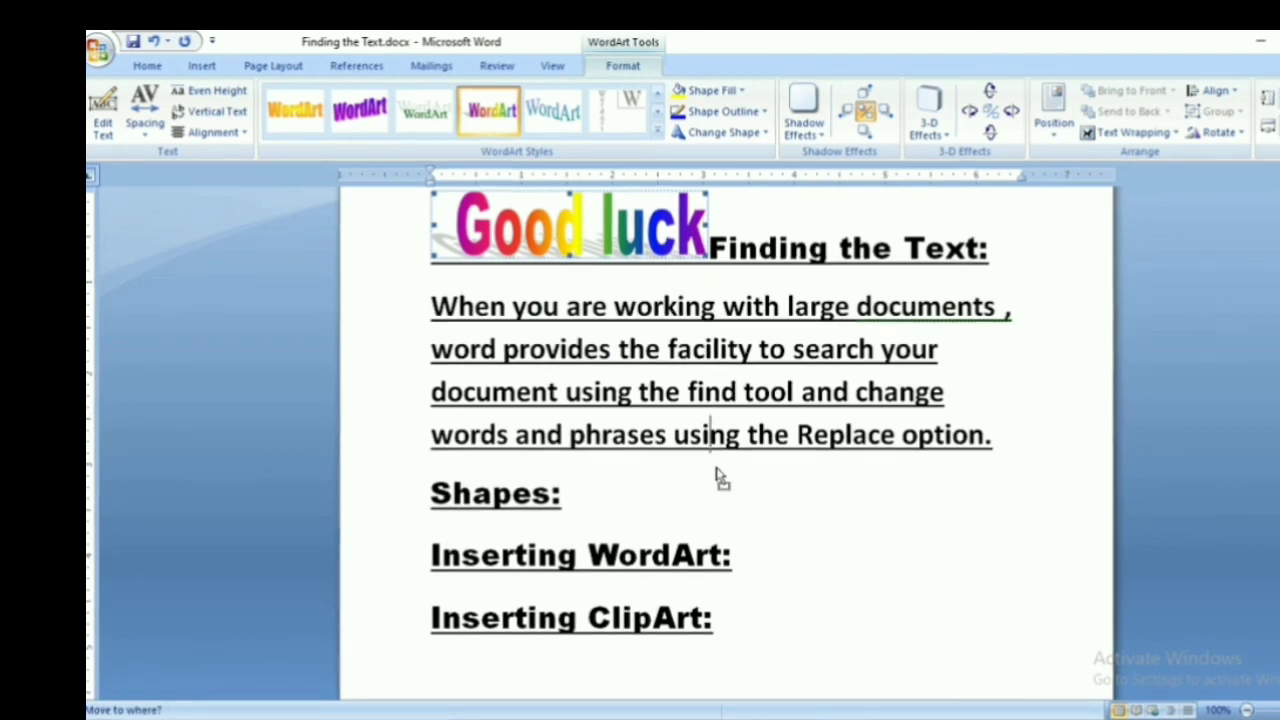
drag(718, 484, 719, 483)
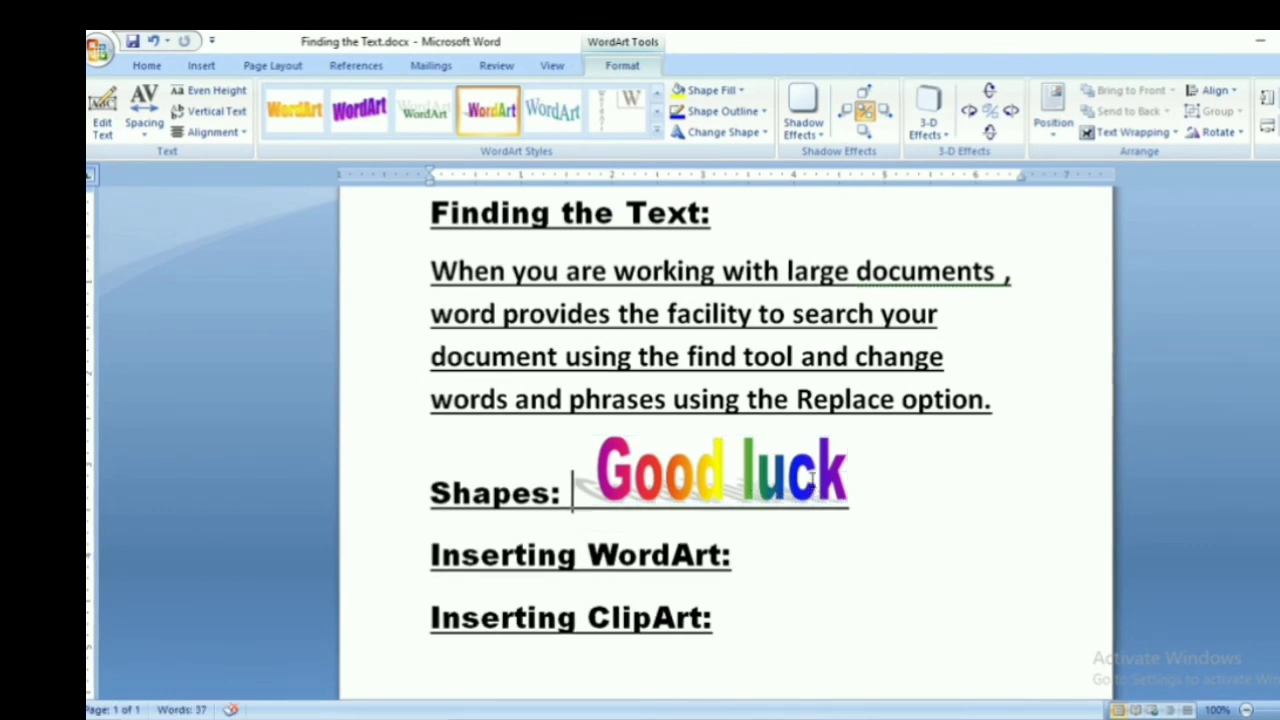
key(Escape)
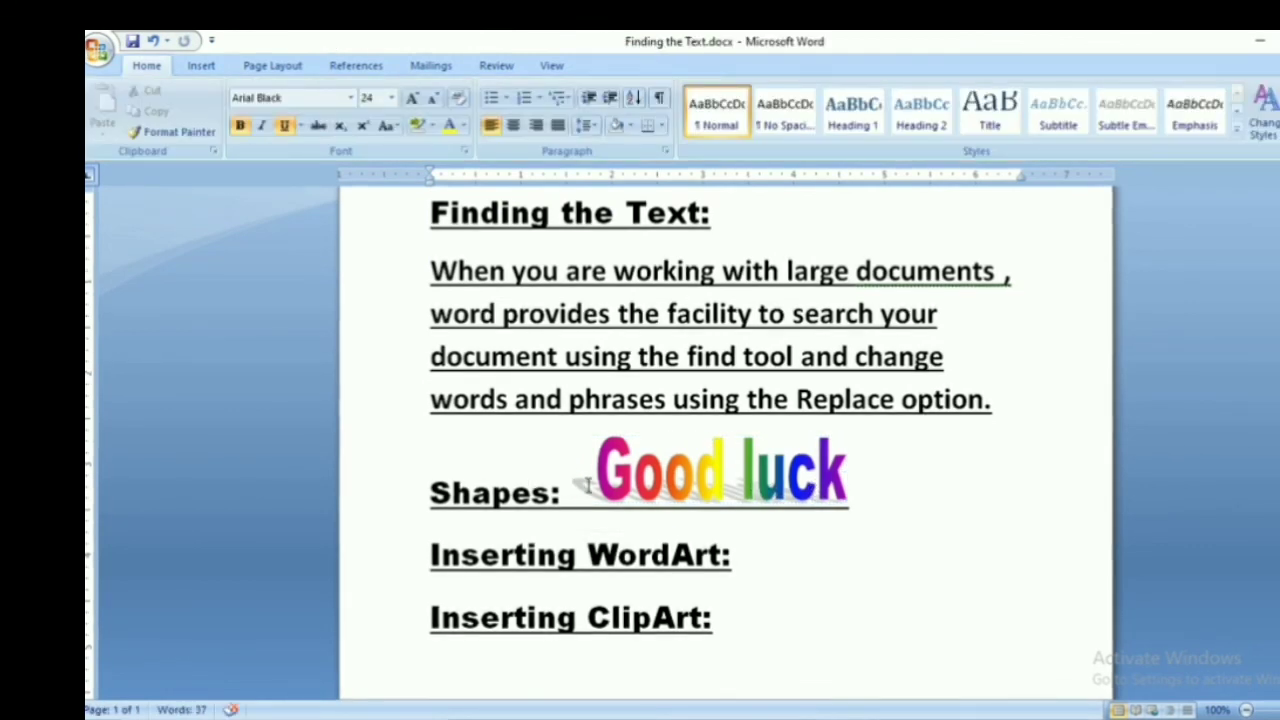
click(663, 478)
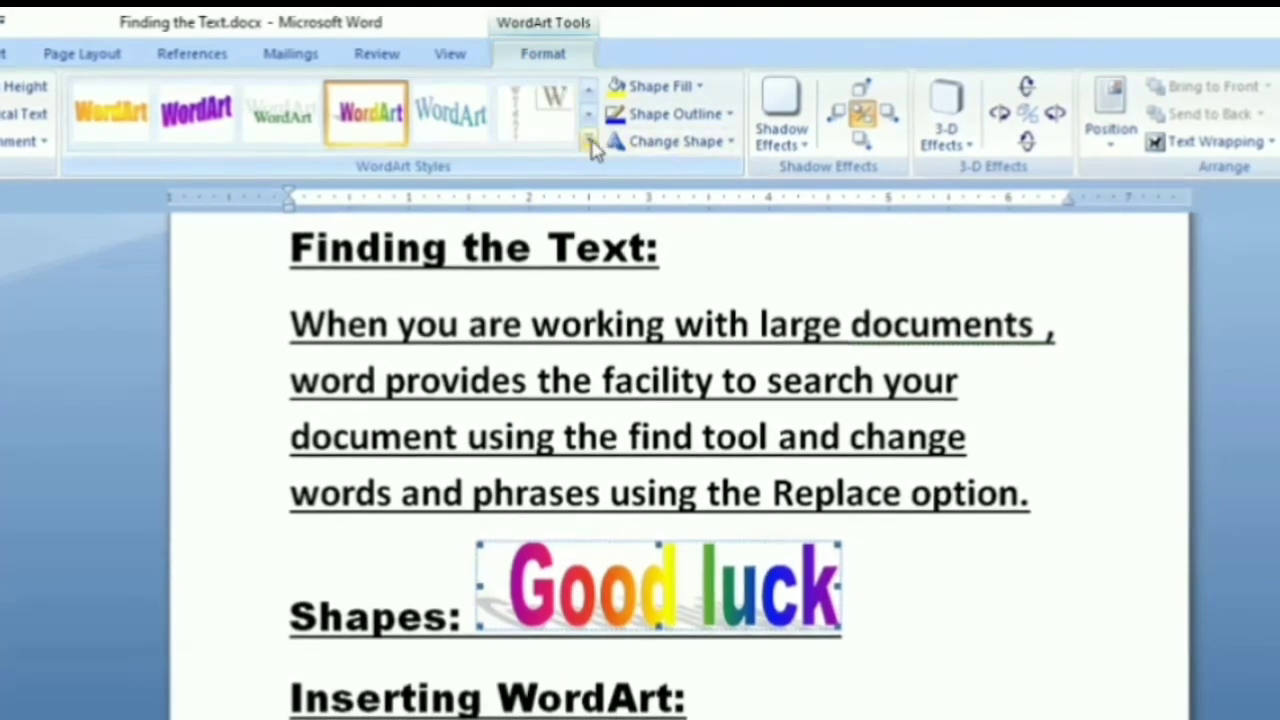
Give the WordArt the green reflected style, a dark teal fill and a theme-colour outline
click(590, 145)
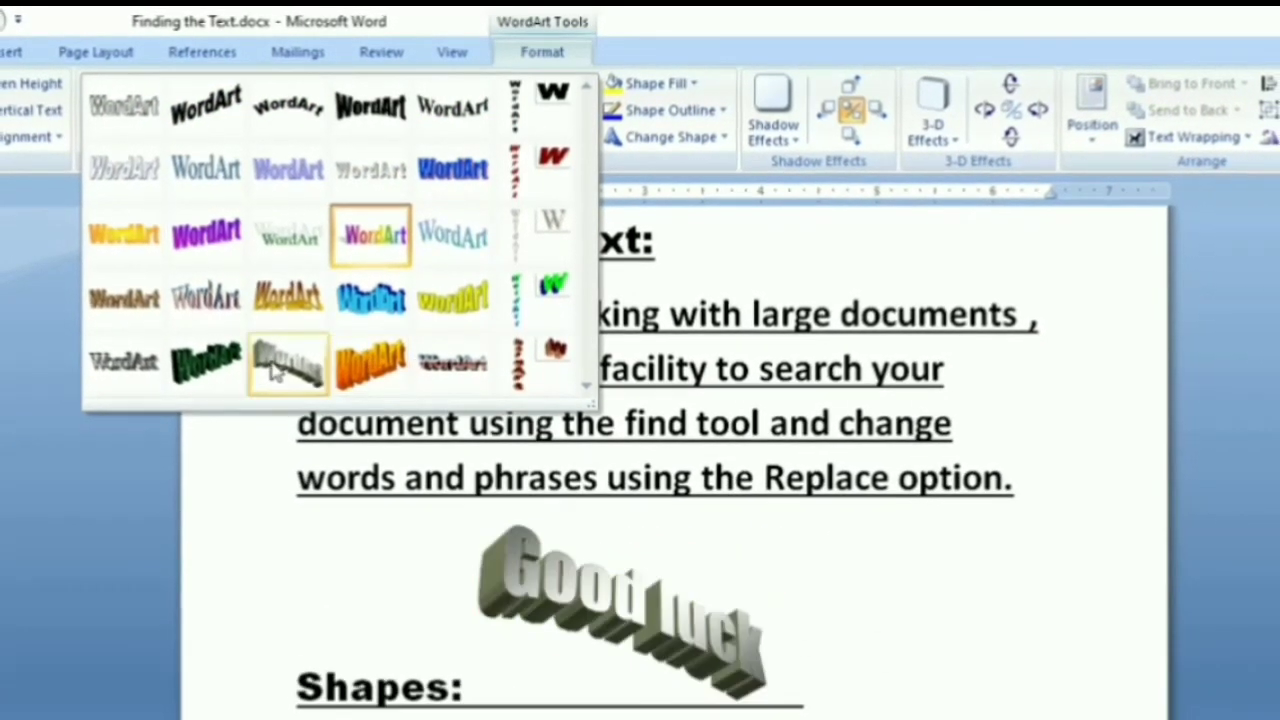
click(288, 235)
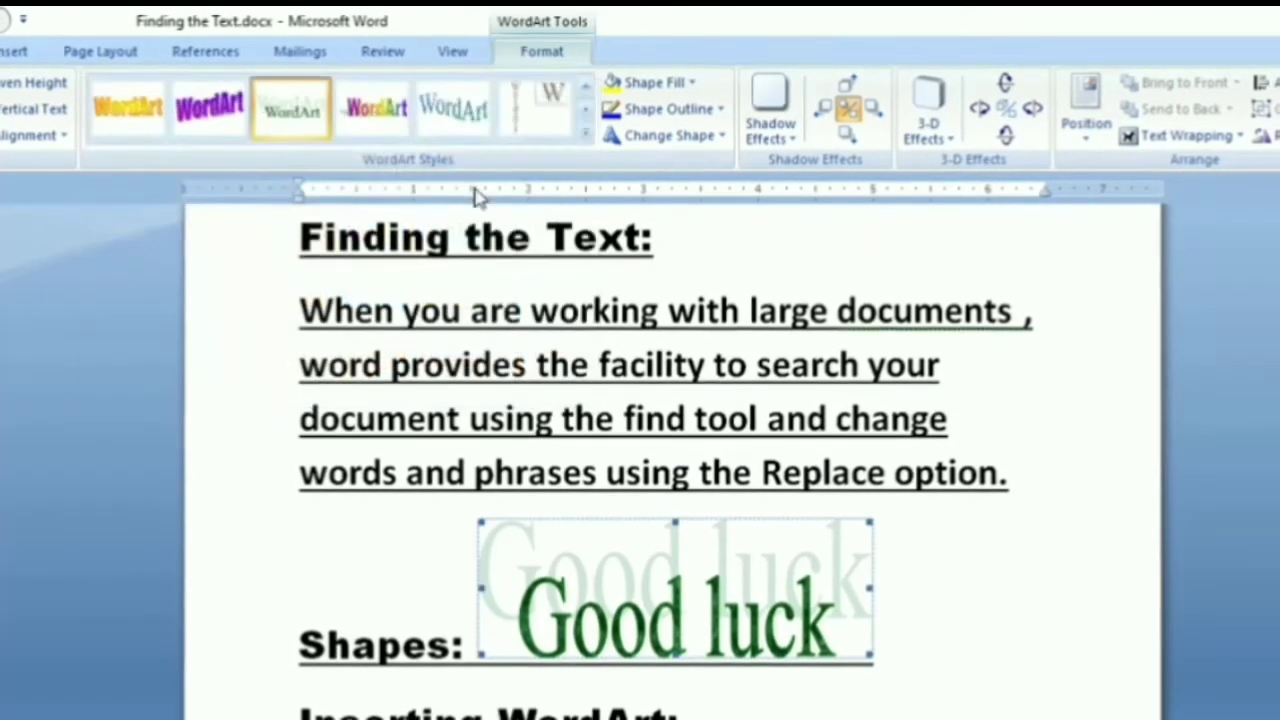
click(668, 88)
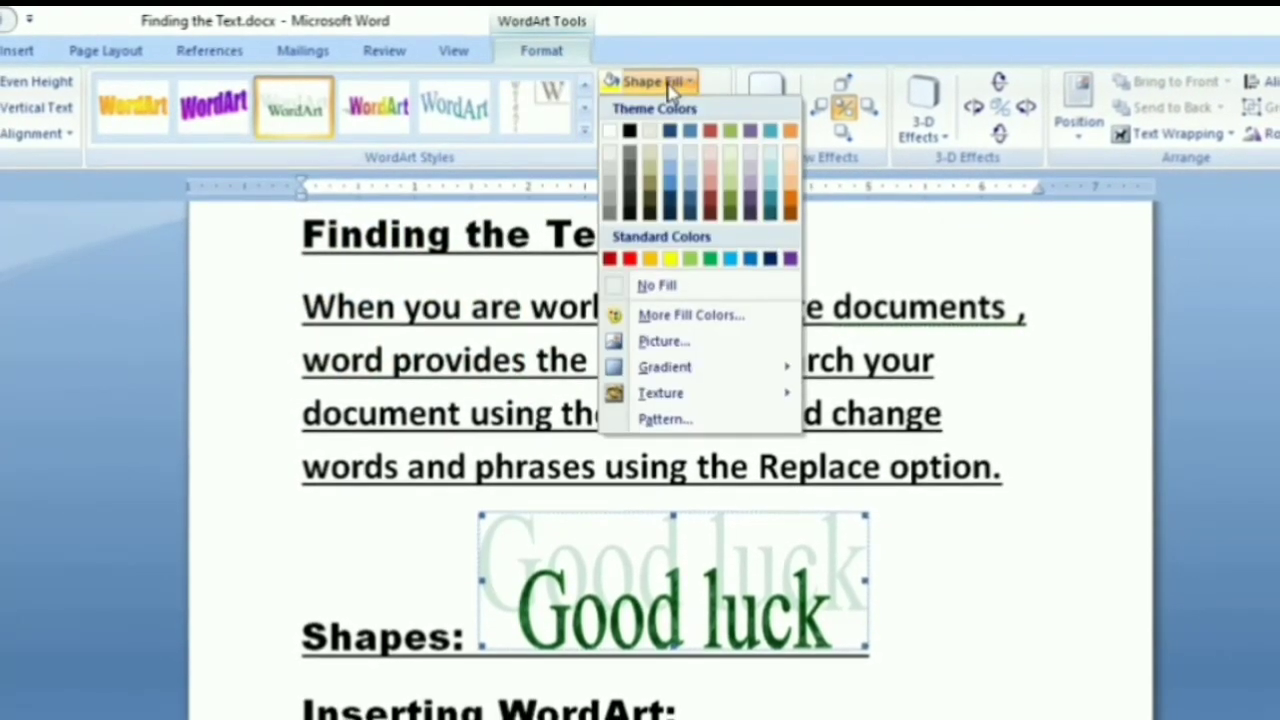
click(768, 203)
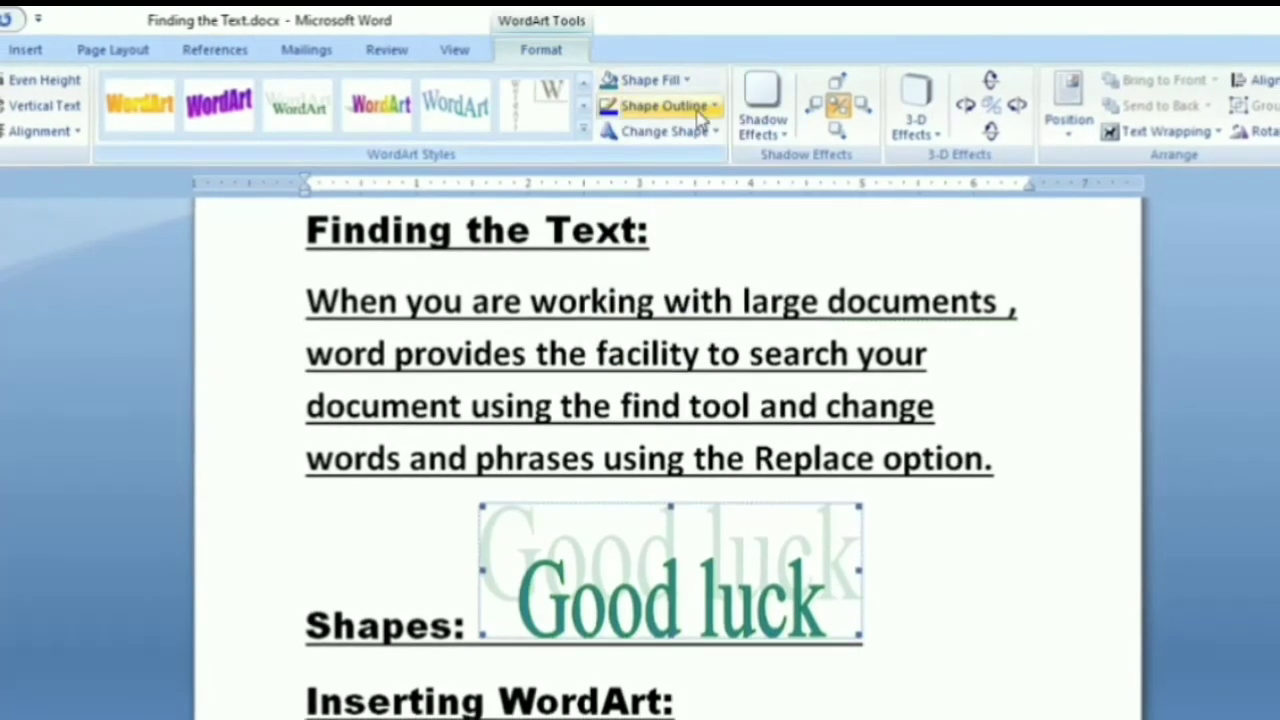
click(699, 112)
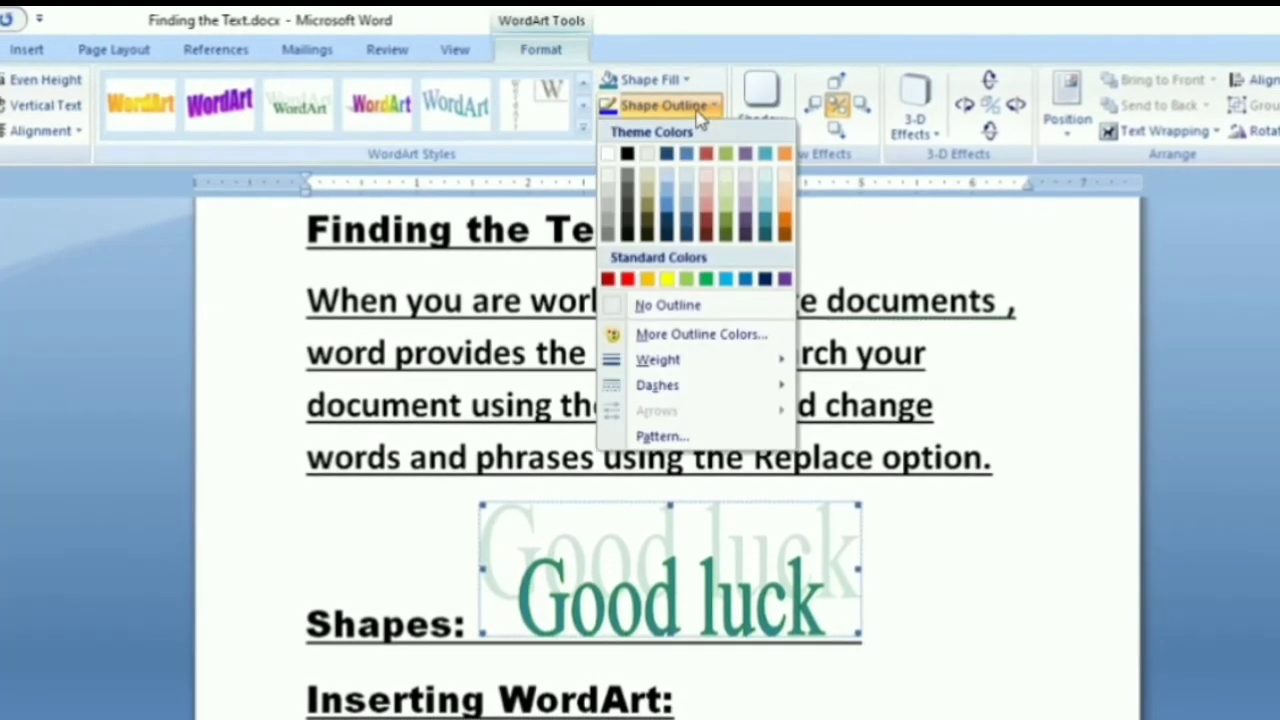
click(748, 227)
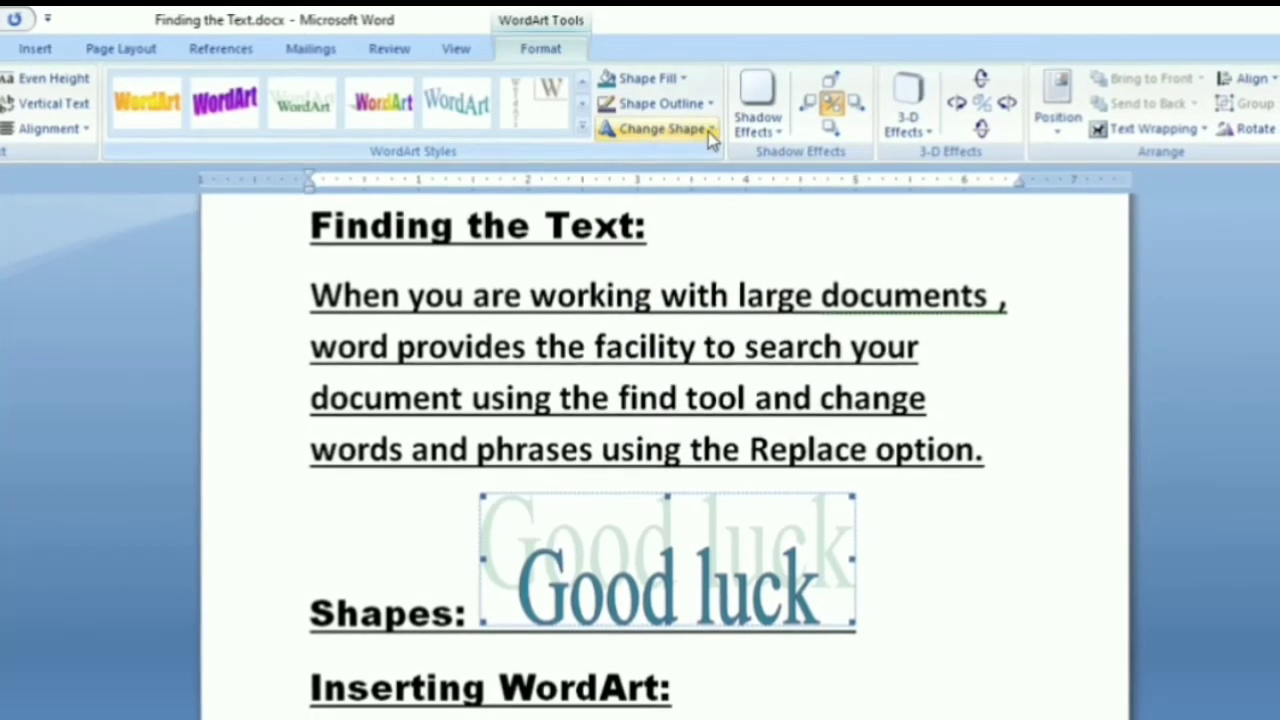
Bend the 'Good luck' WordArt into an arch shape
click(708, 130)
click(655, 181)
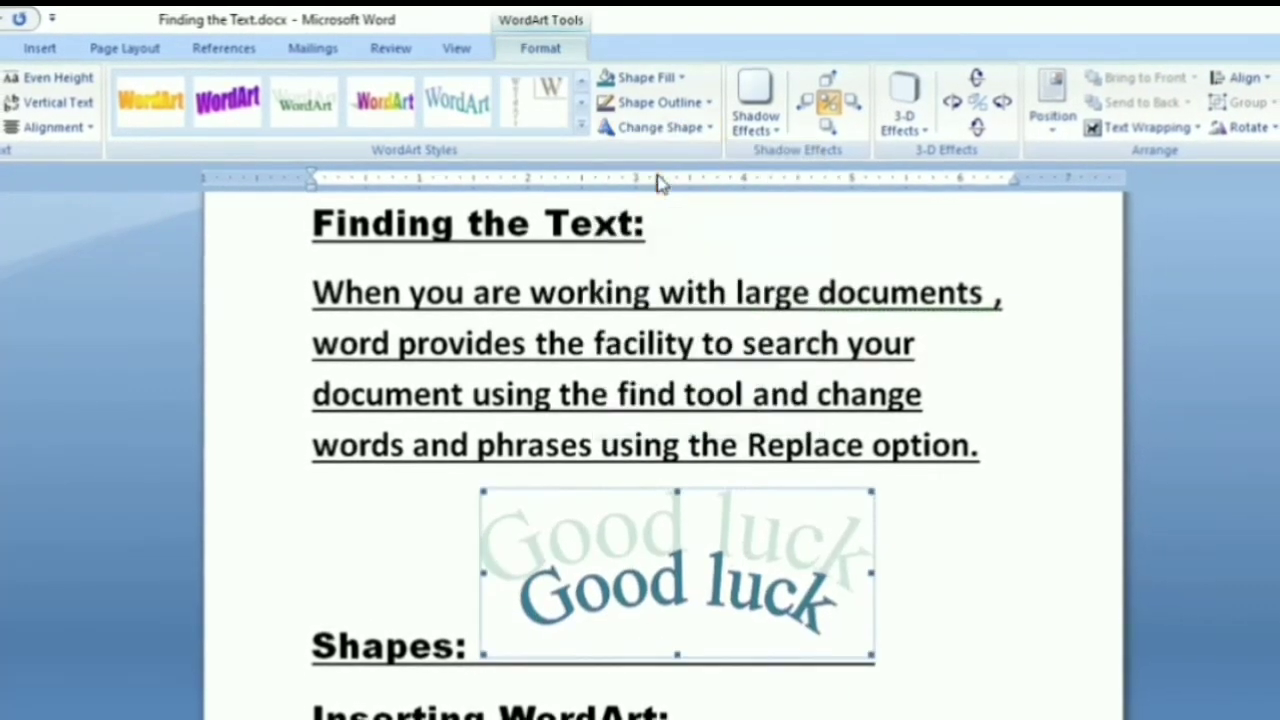
click(660, 127)
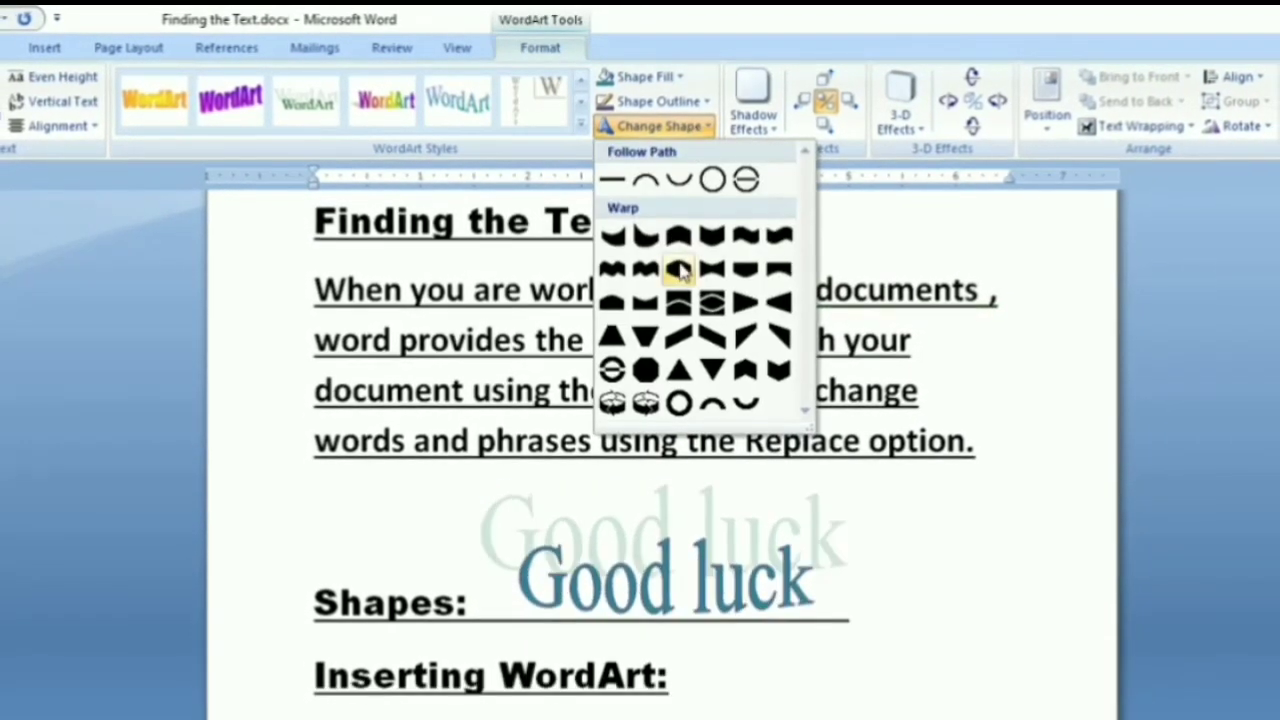
click(679, 271)
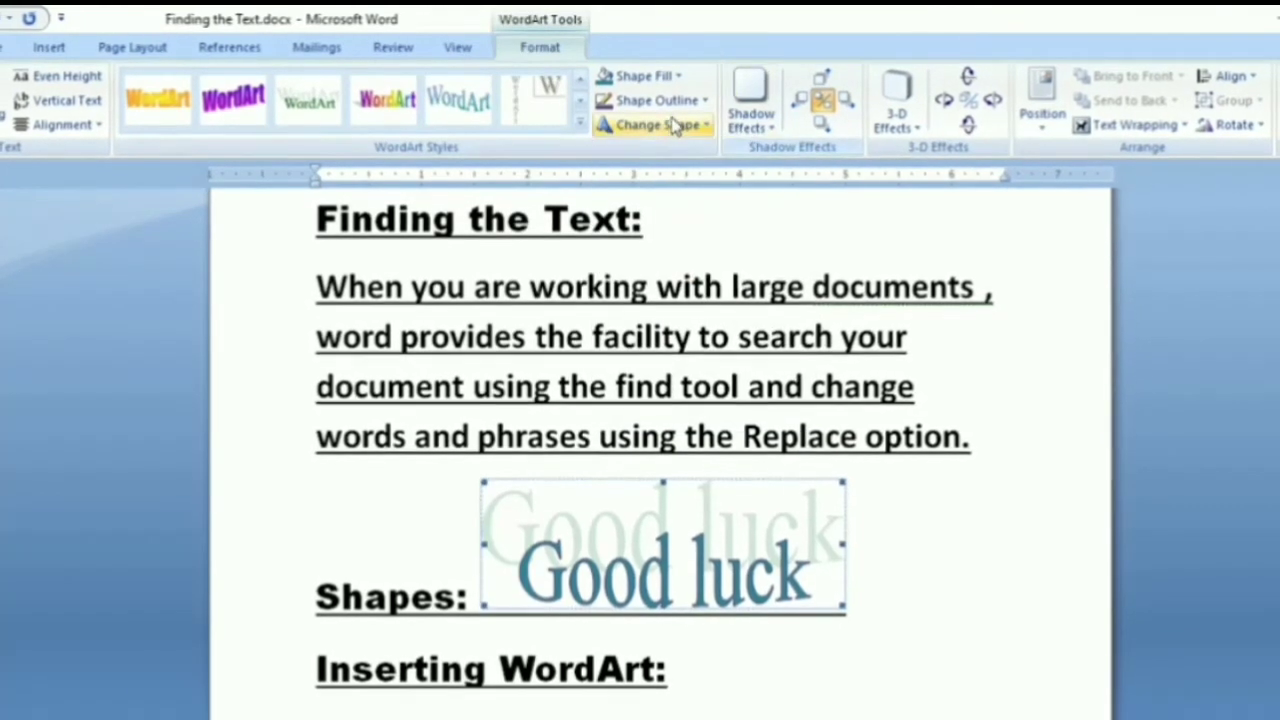
click(676, 126)
click(643, 177)
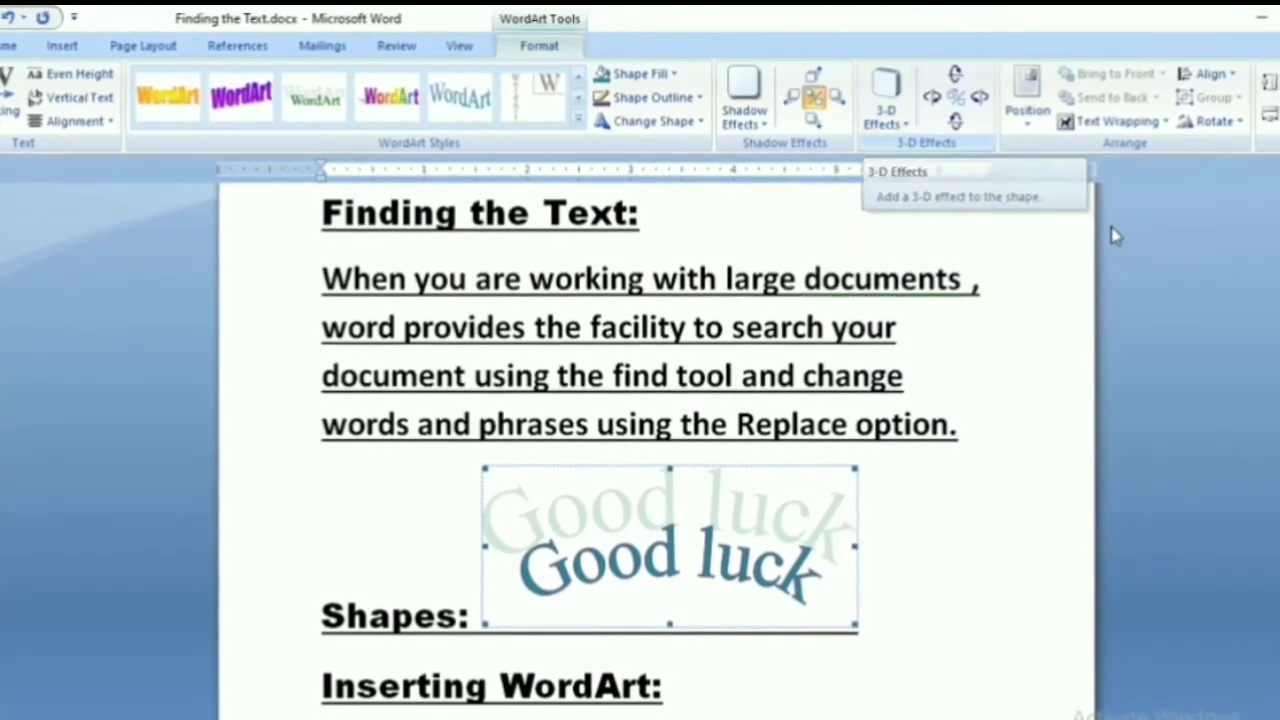
click(1238, 120)
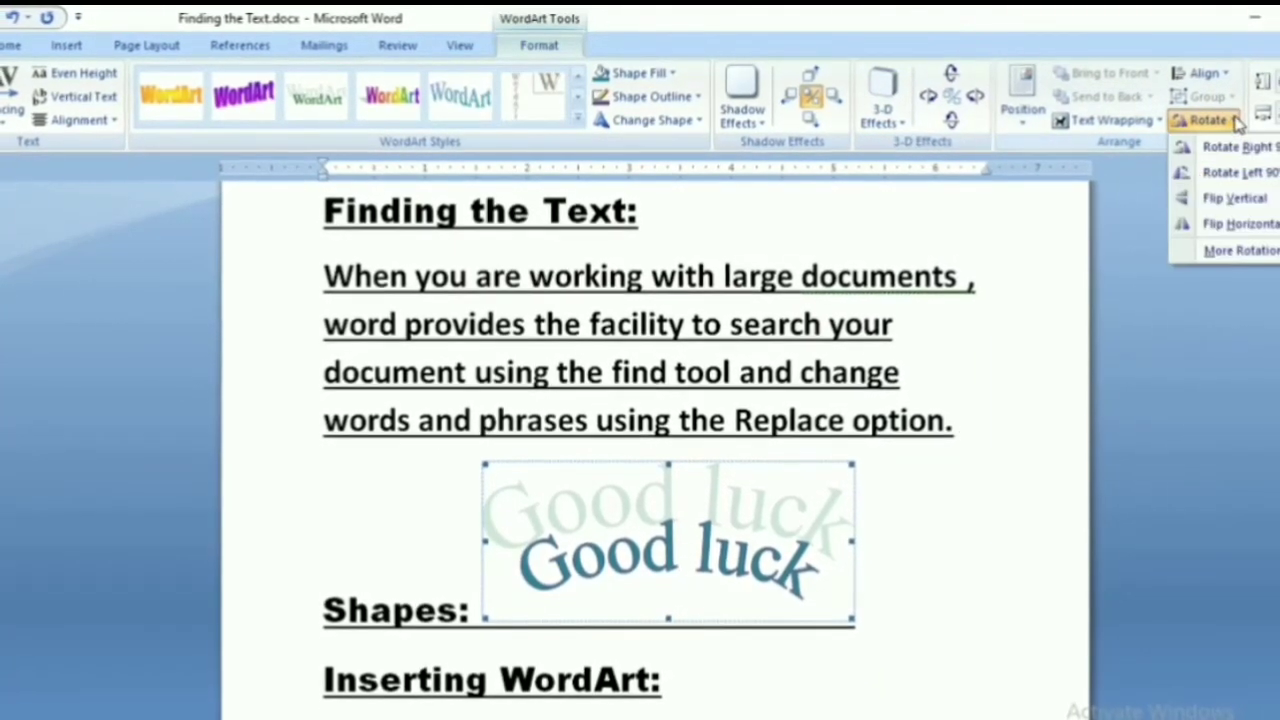
click(1234, 120)
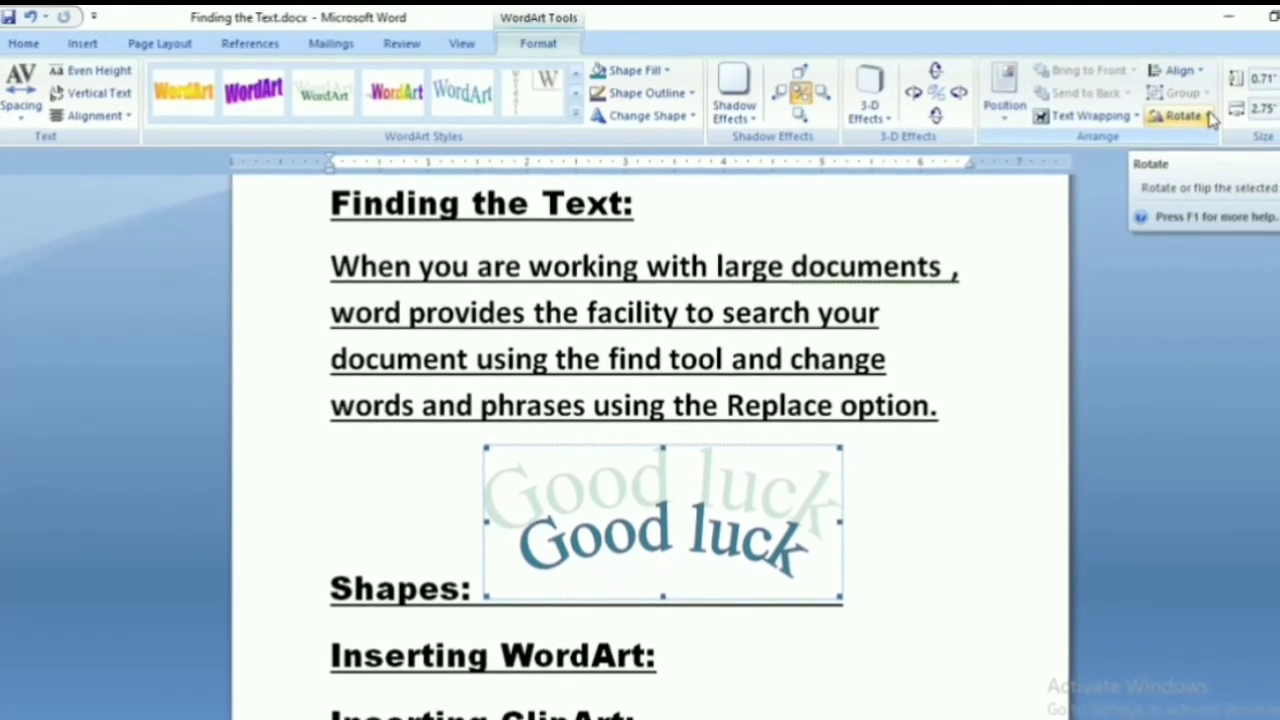
Delete the 'Good luck' WordArt and place the cursor after 'Inserting ClipArt:'
key(Delete)
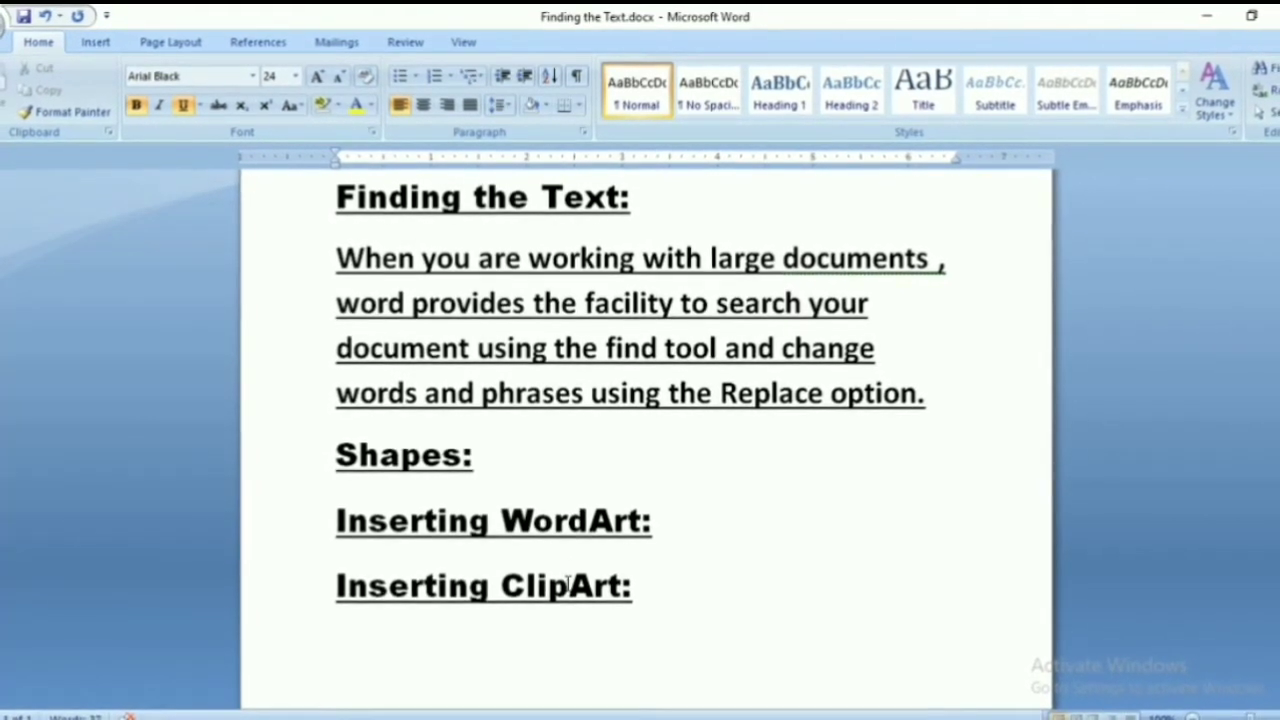
click(569, 584)
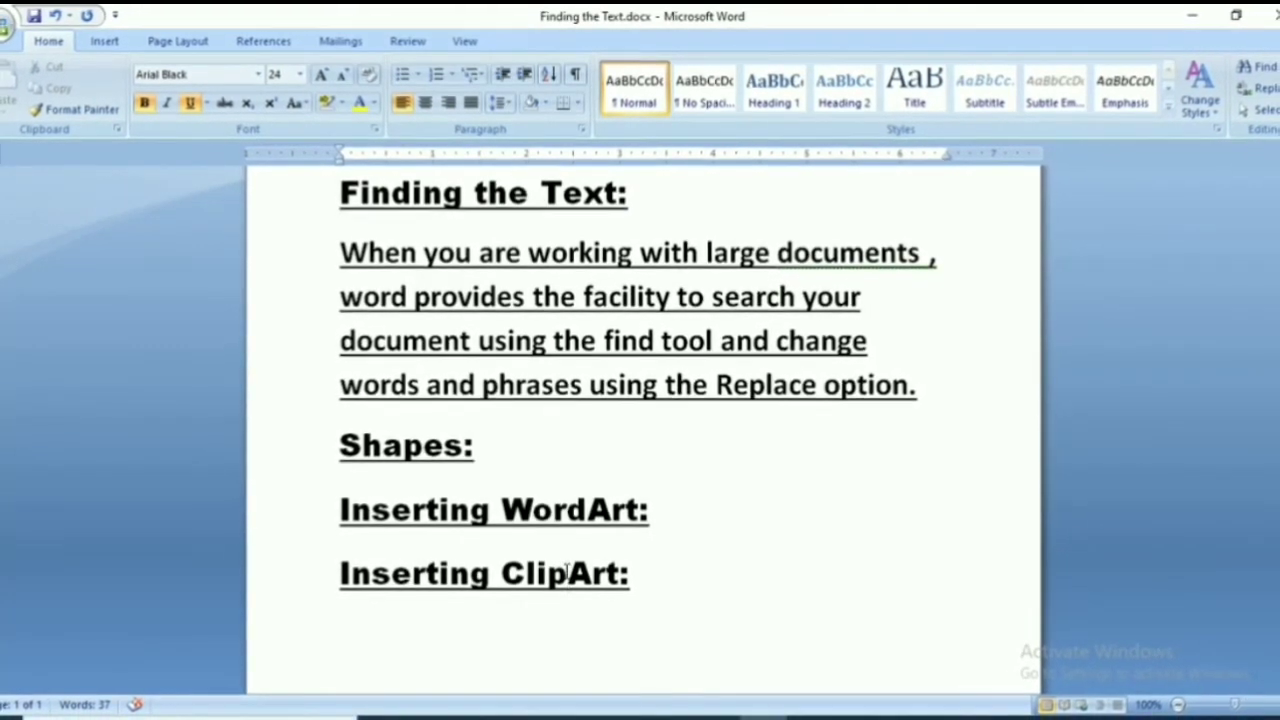
click(642, 571)
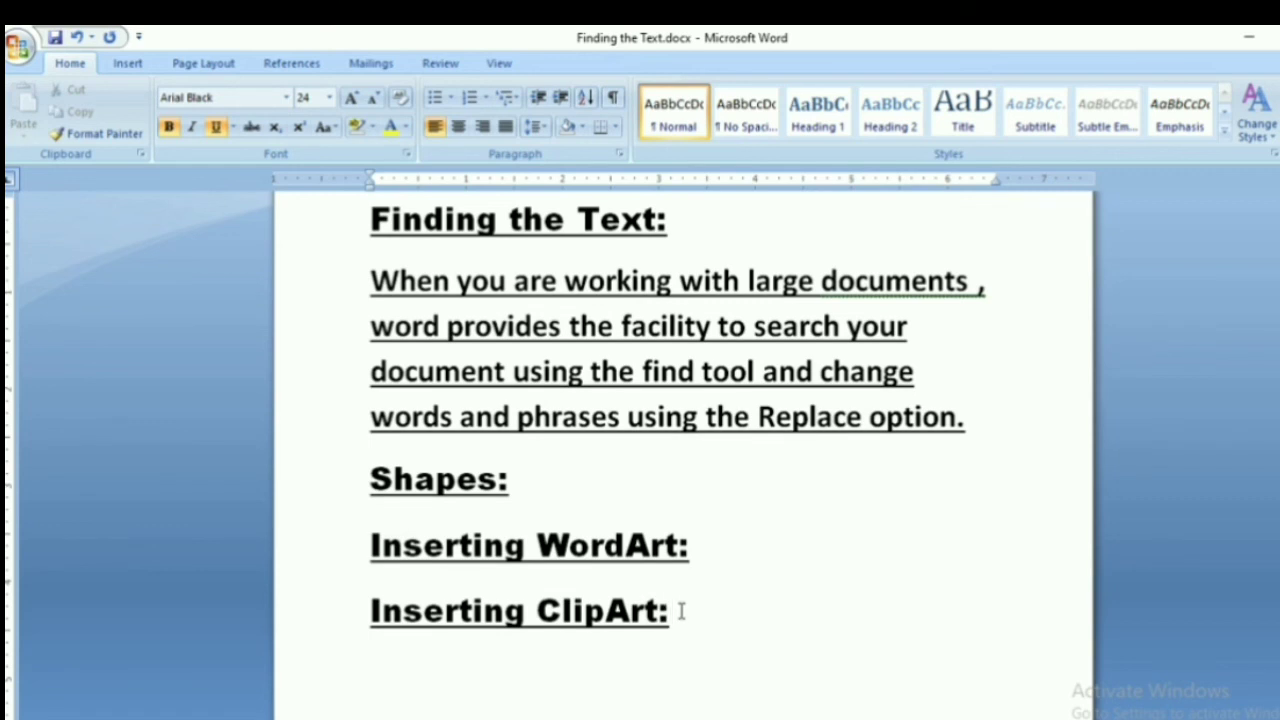
click(130, 68)
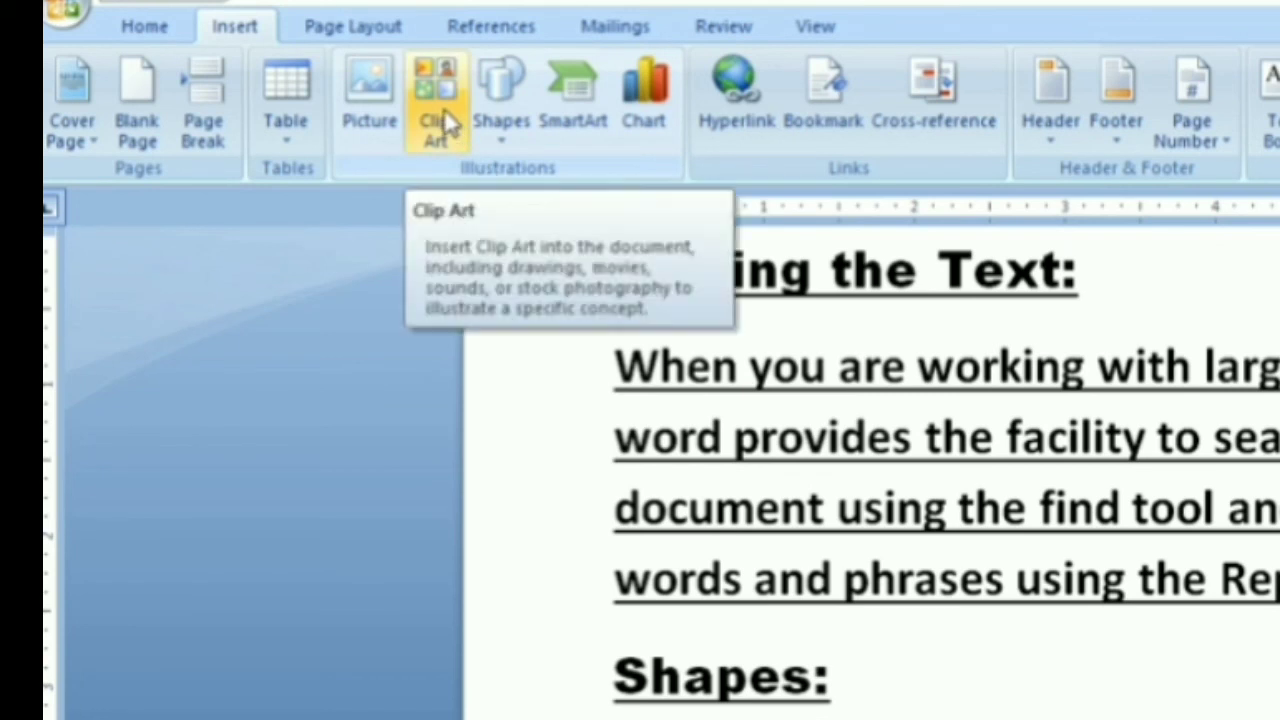
Search clip art for 'computer' and insert the woman-at-computer picture
click(443, 115)
text(flower)
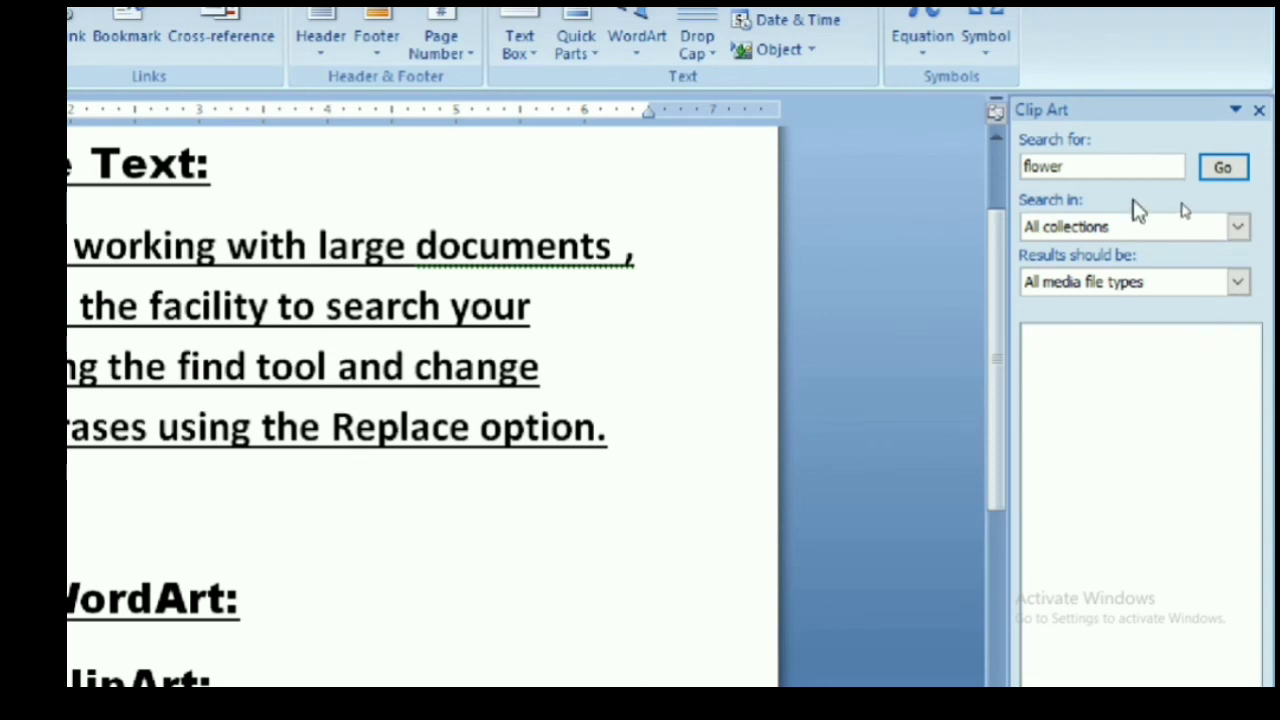
click(1075, 165)
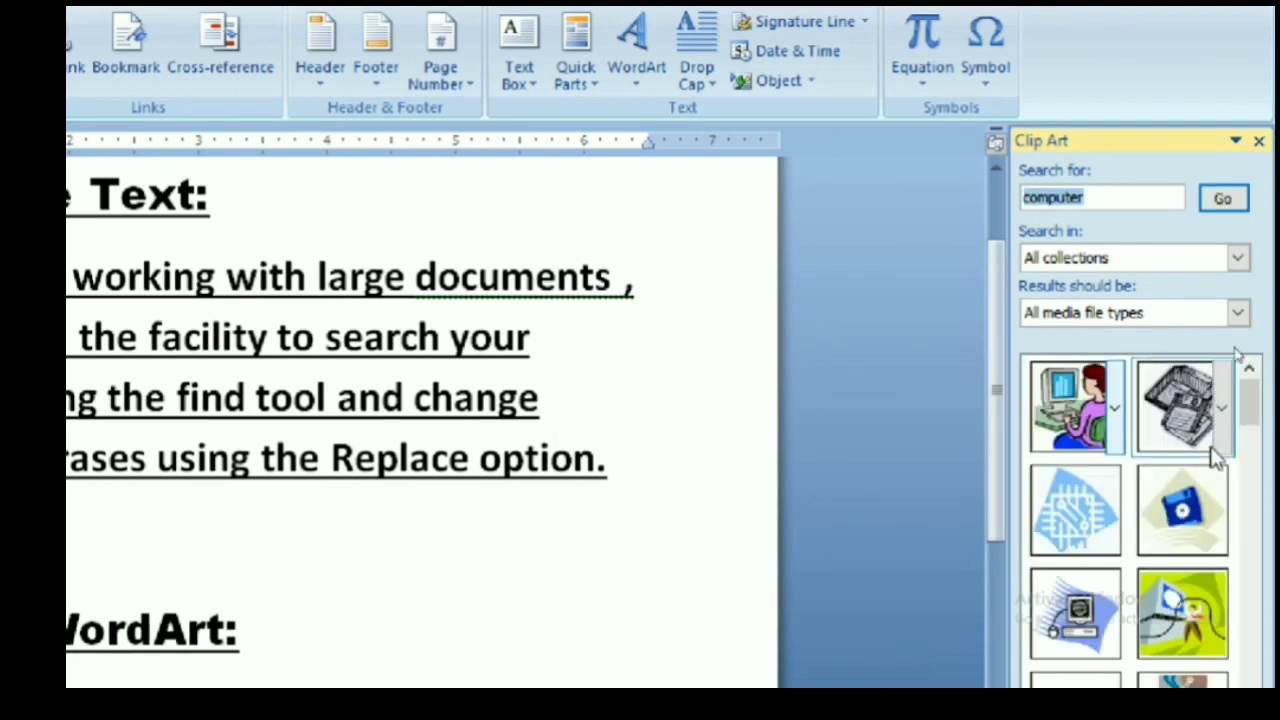
mouse_move(1254, 404)
mouse_down()
mouse_move(1250, 429)
mouse_move(1254, 402)
mouse_up()
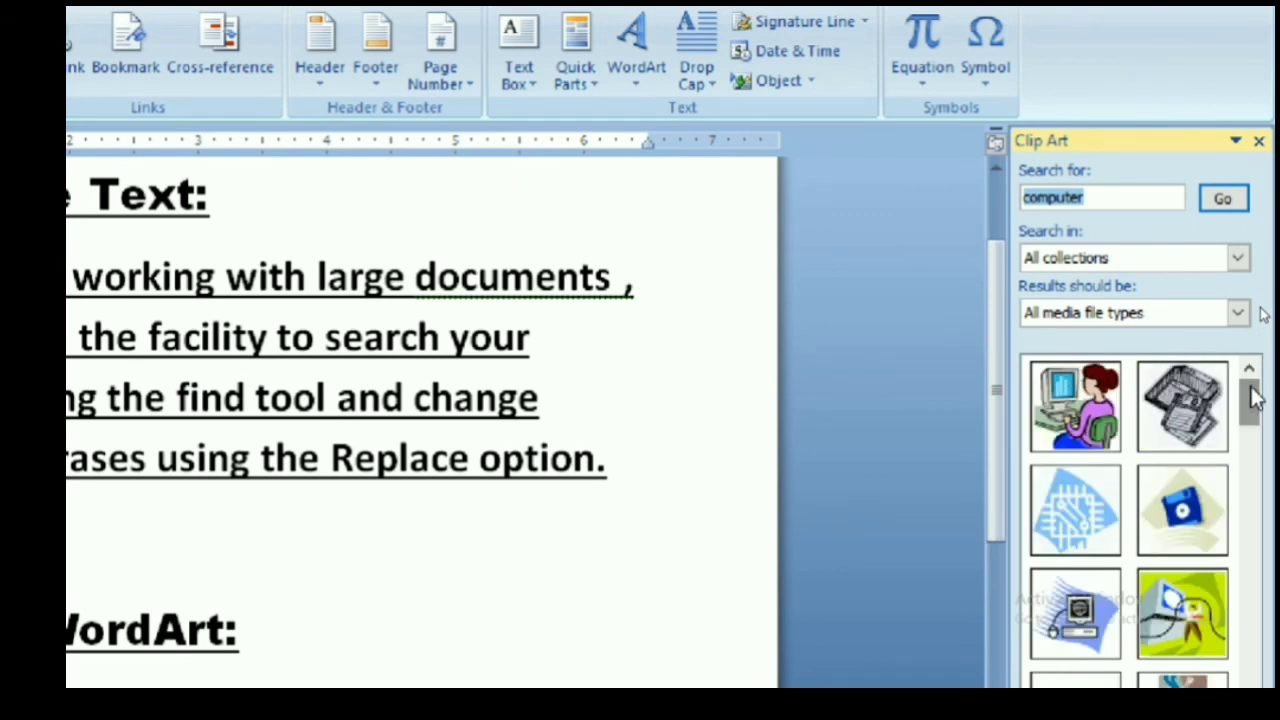
click(1062, 398)
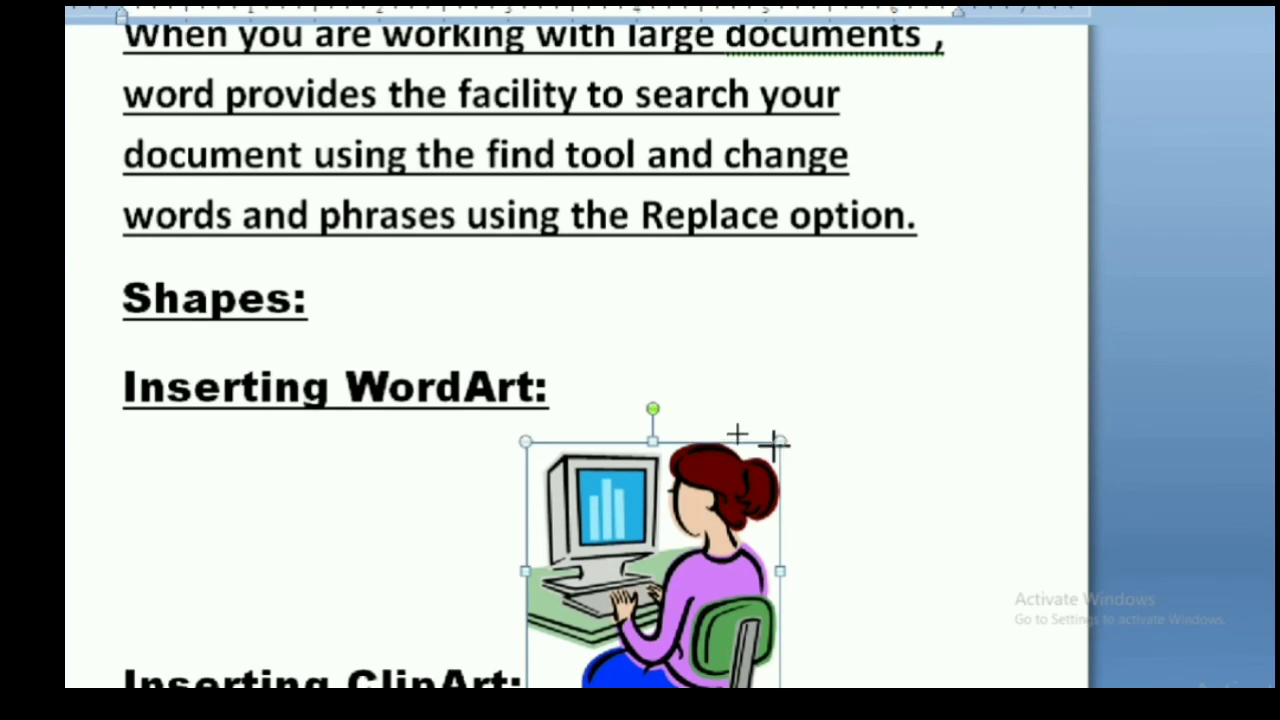
Resize the woman-at-computer clip art to about 2.53" by 2.49" using its corner handle
mouse_move(776, 444)
mouse_down()
mouse_move(947, 395)
mouse_move(846, 476)
mouse_up()
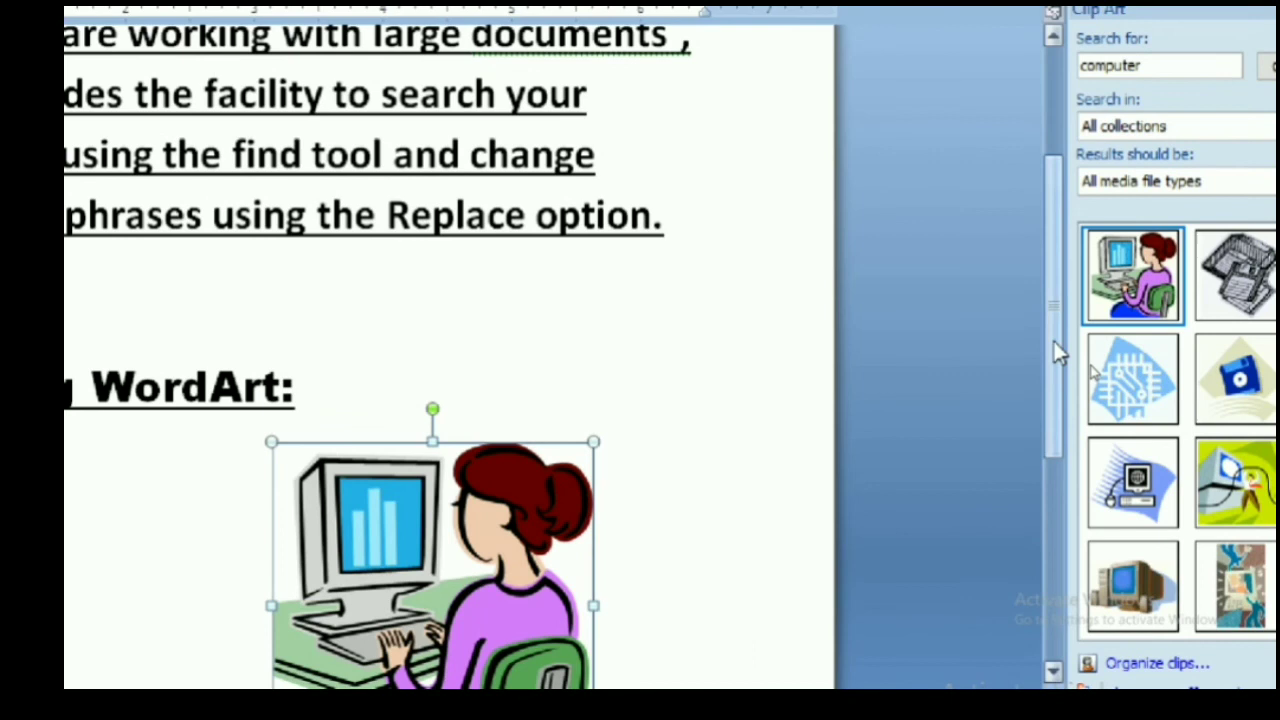
drag(1060, 352, 1048, 378)
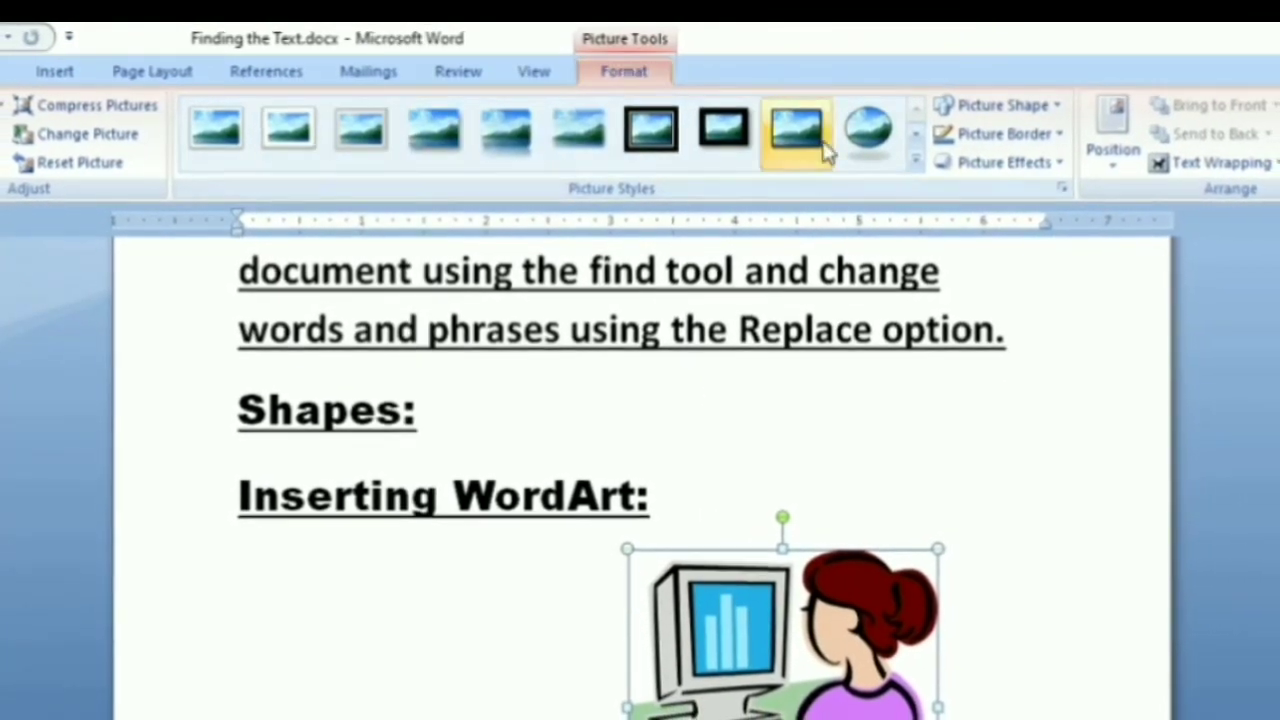
Apply a soft-edged picture style and a basic picture shape to the clip art
click(916, 159)
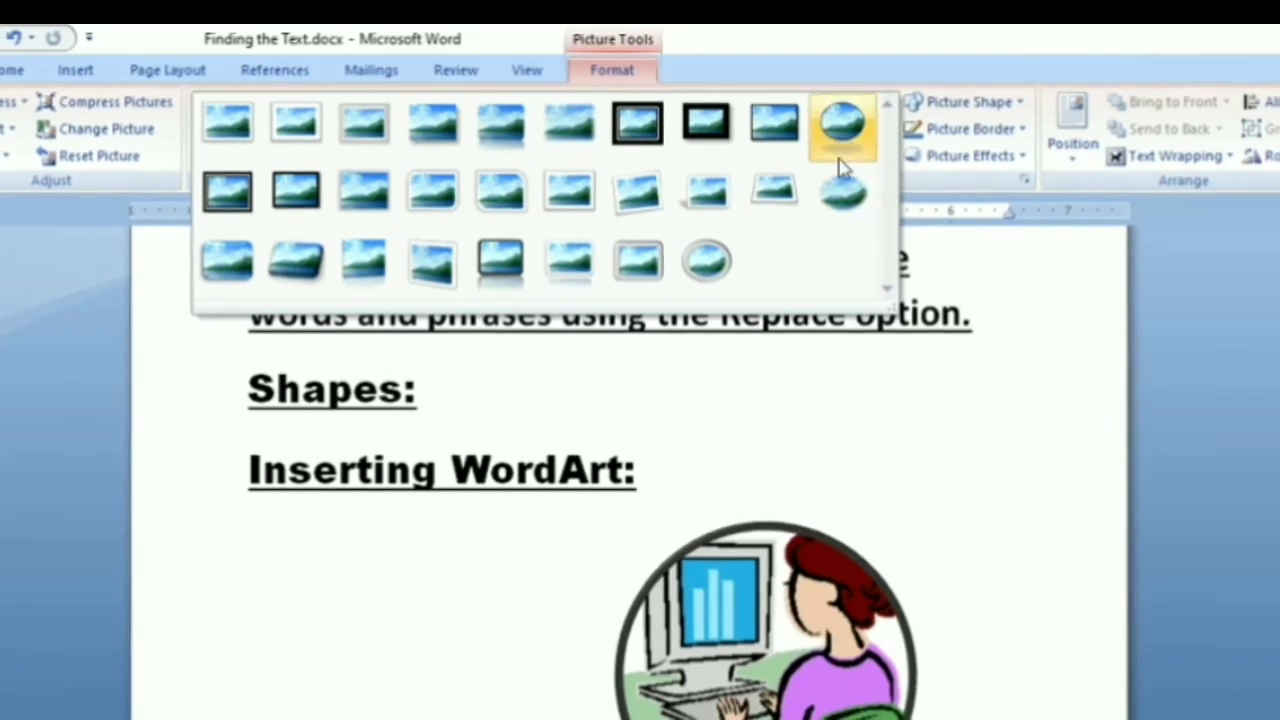
click(835, 195)
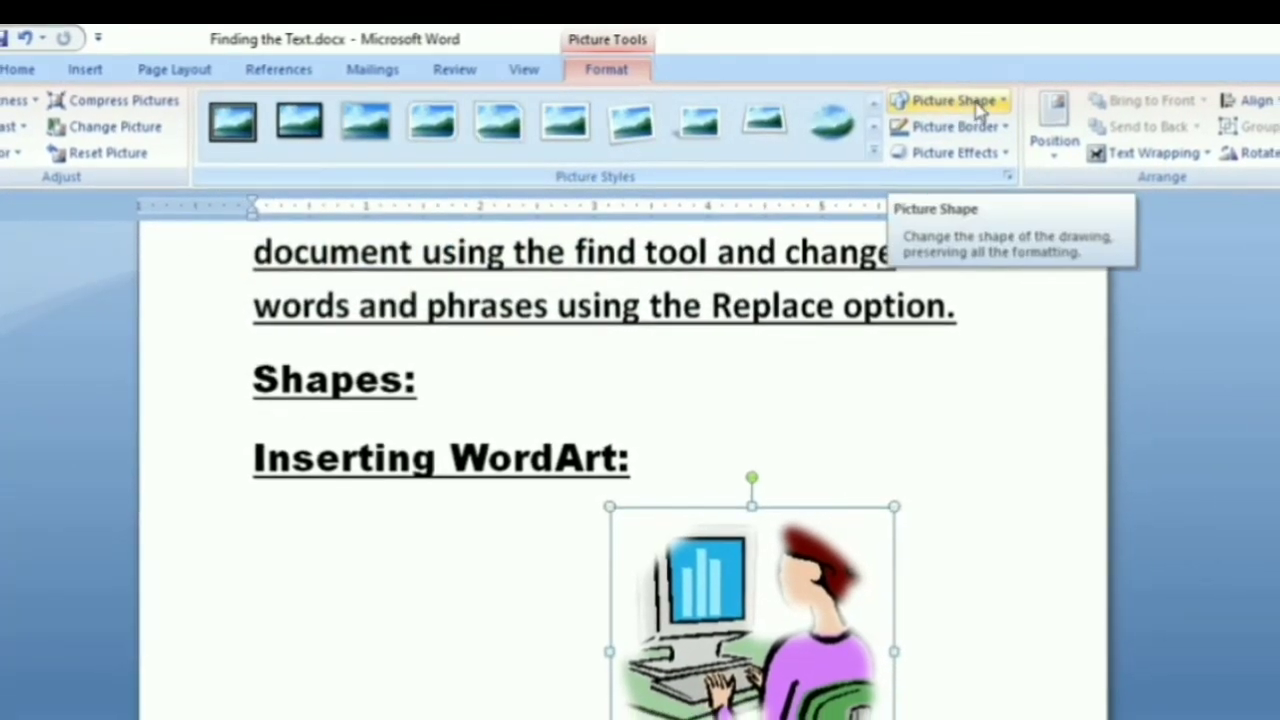
click(975, 101)
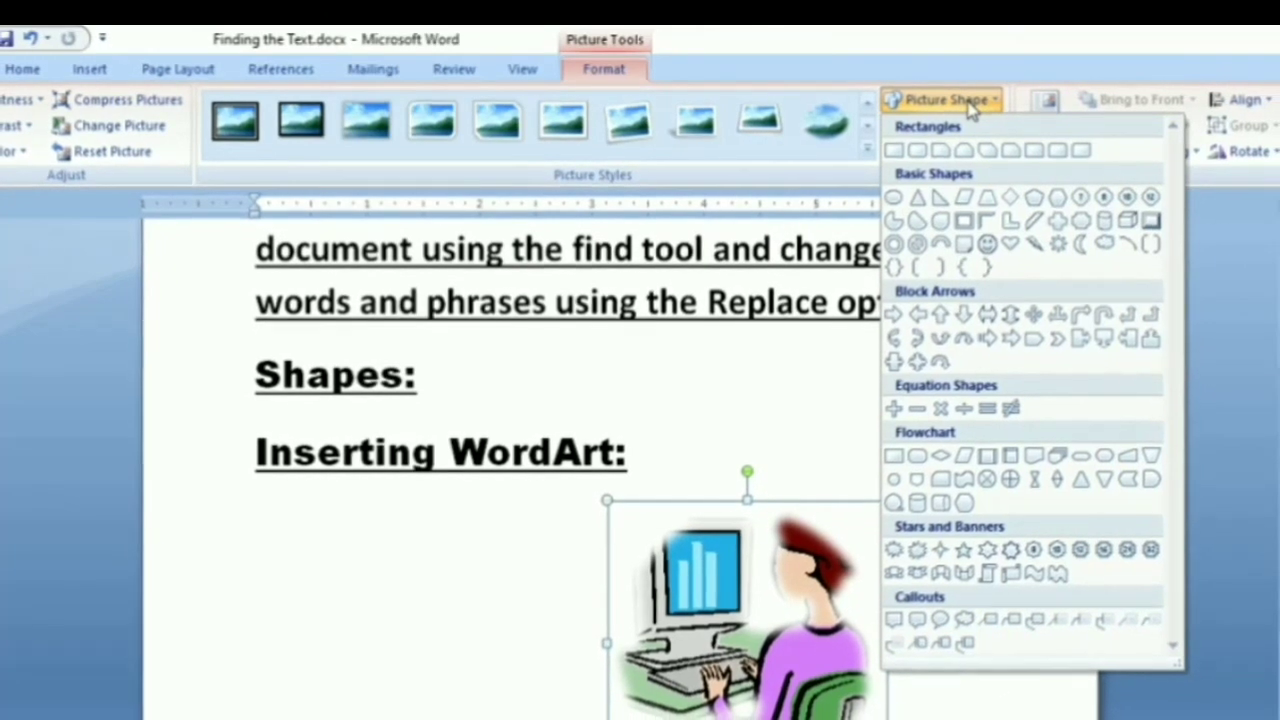
click(963, 101)
click(963, 101)
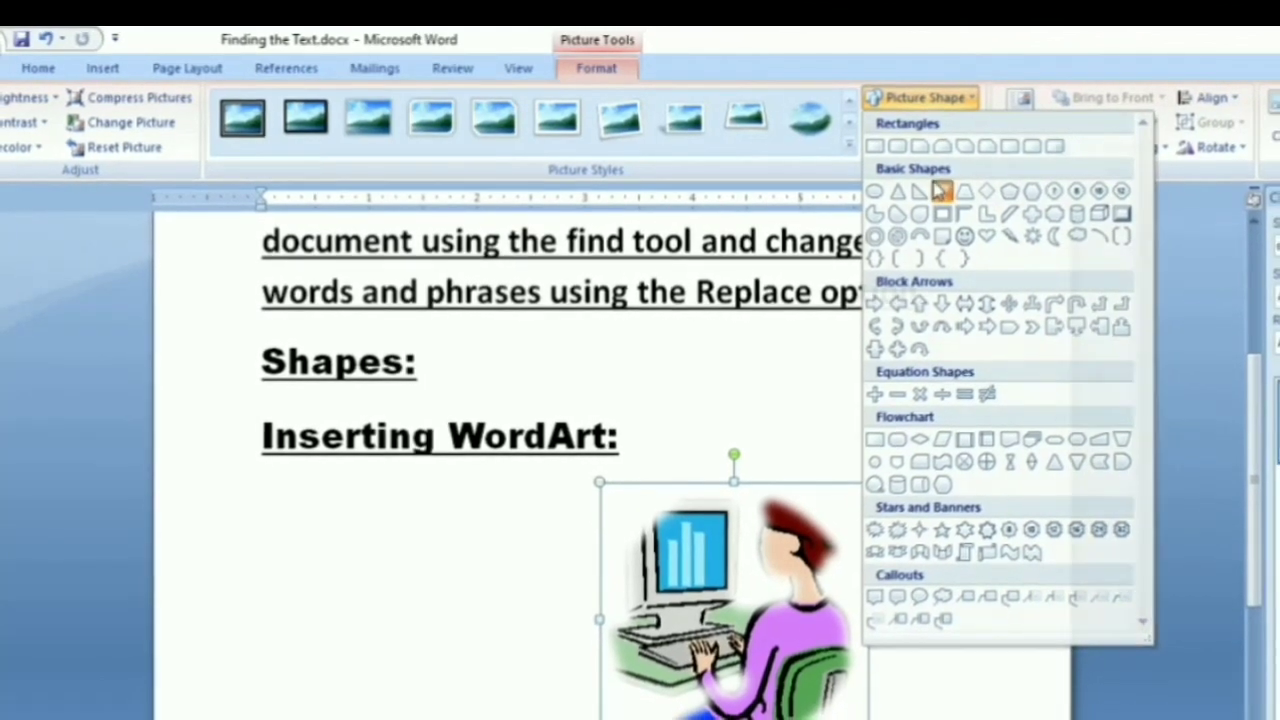
click(945, 192)
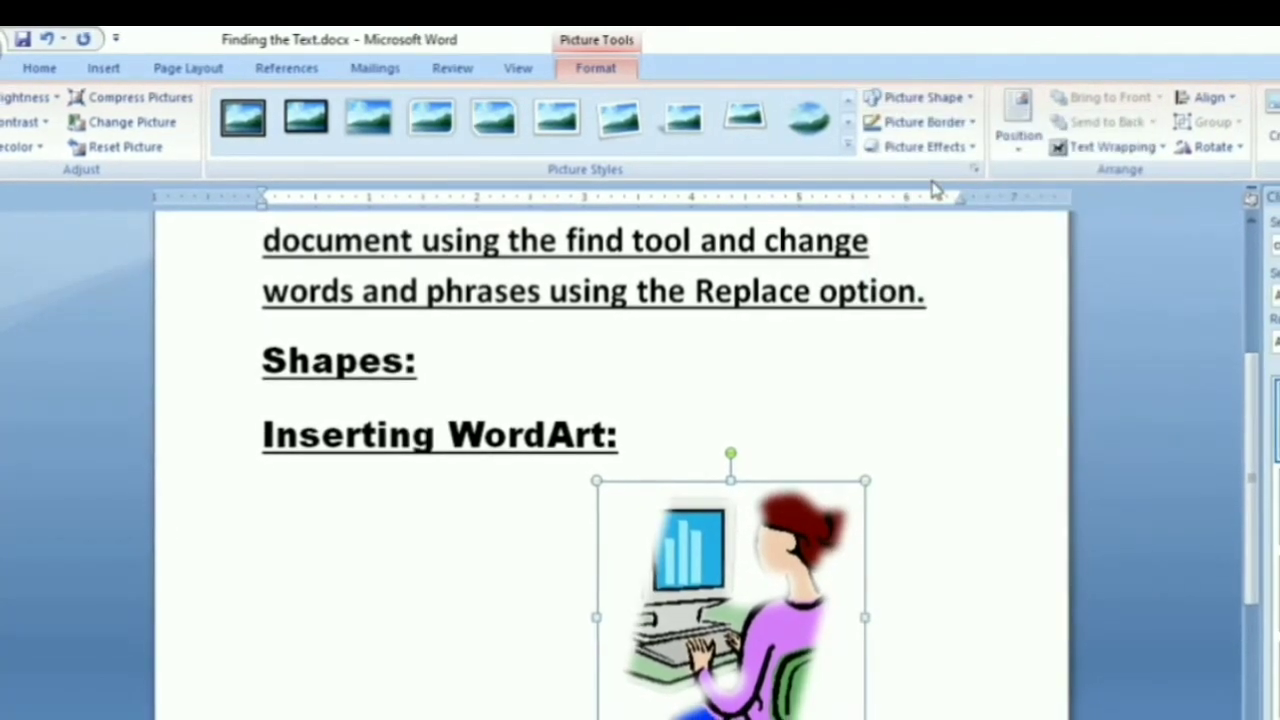
Give the picture a border colour and a reflection underneath
click(945, 128)
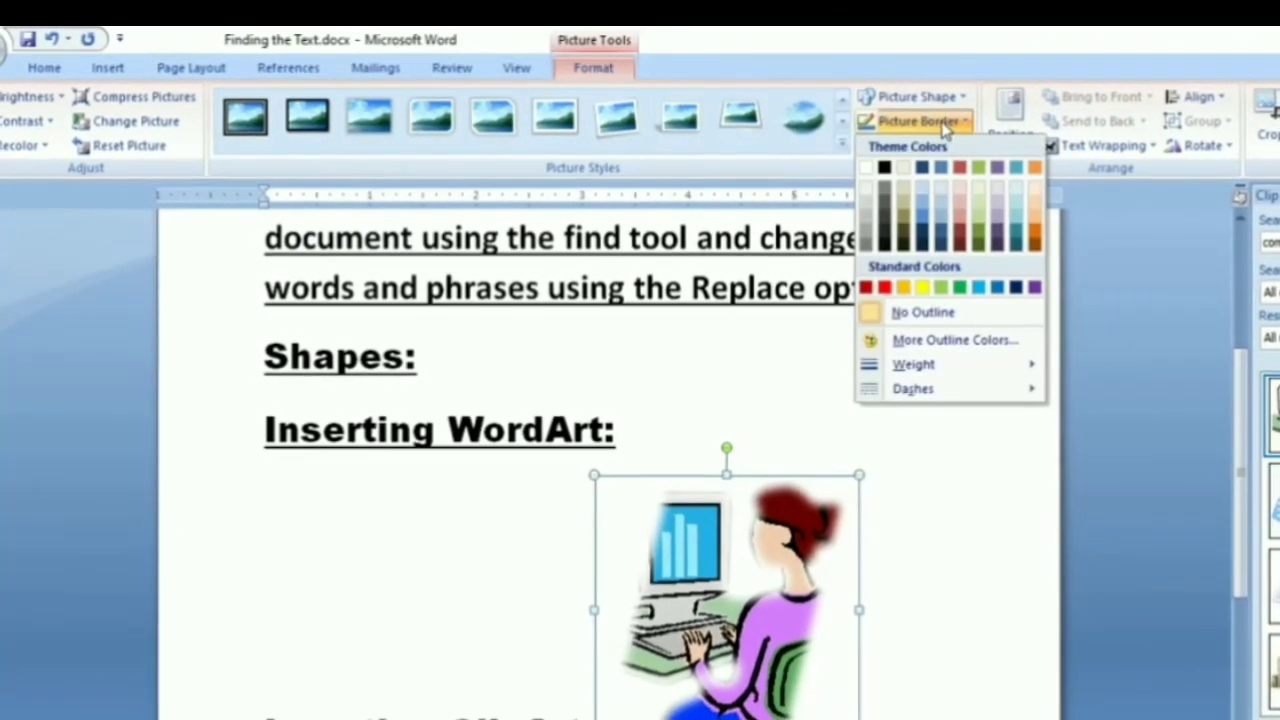
click(950, 225)
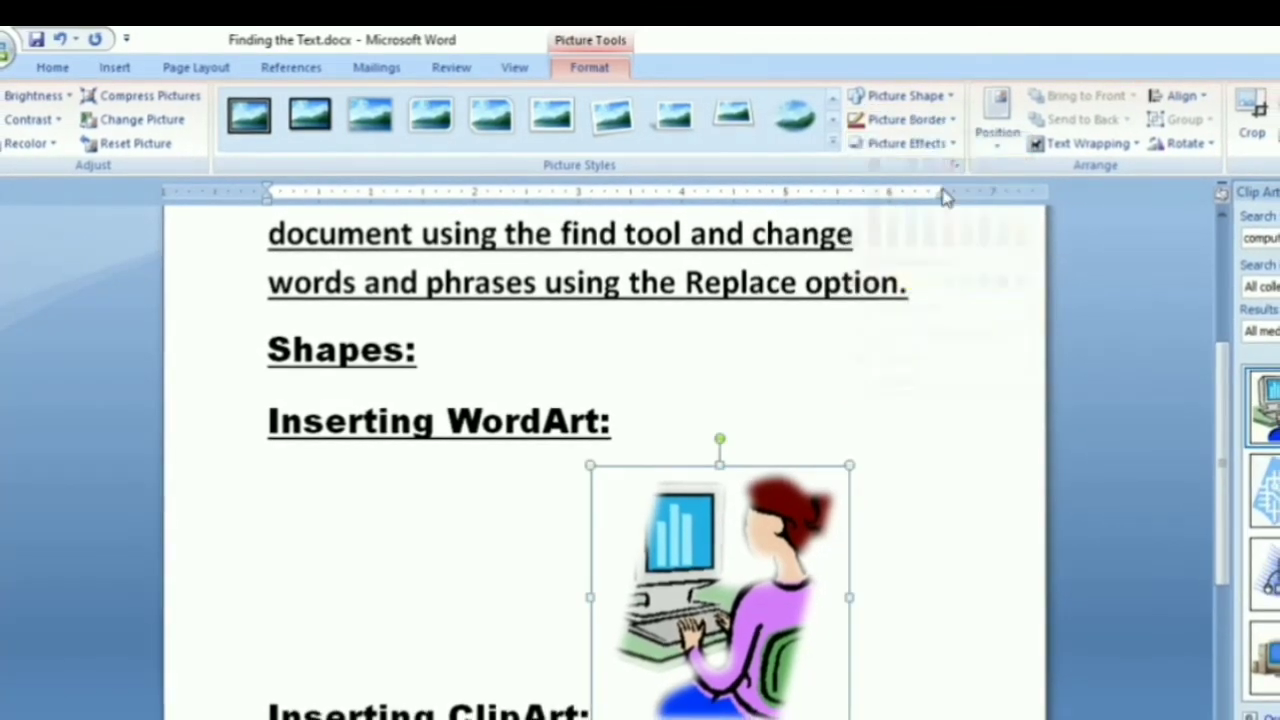
click(930, 143)
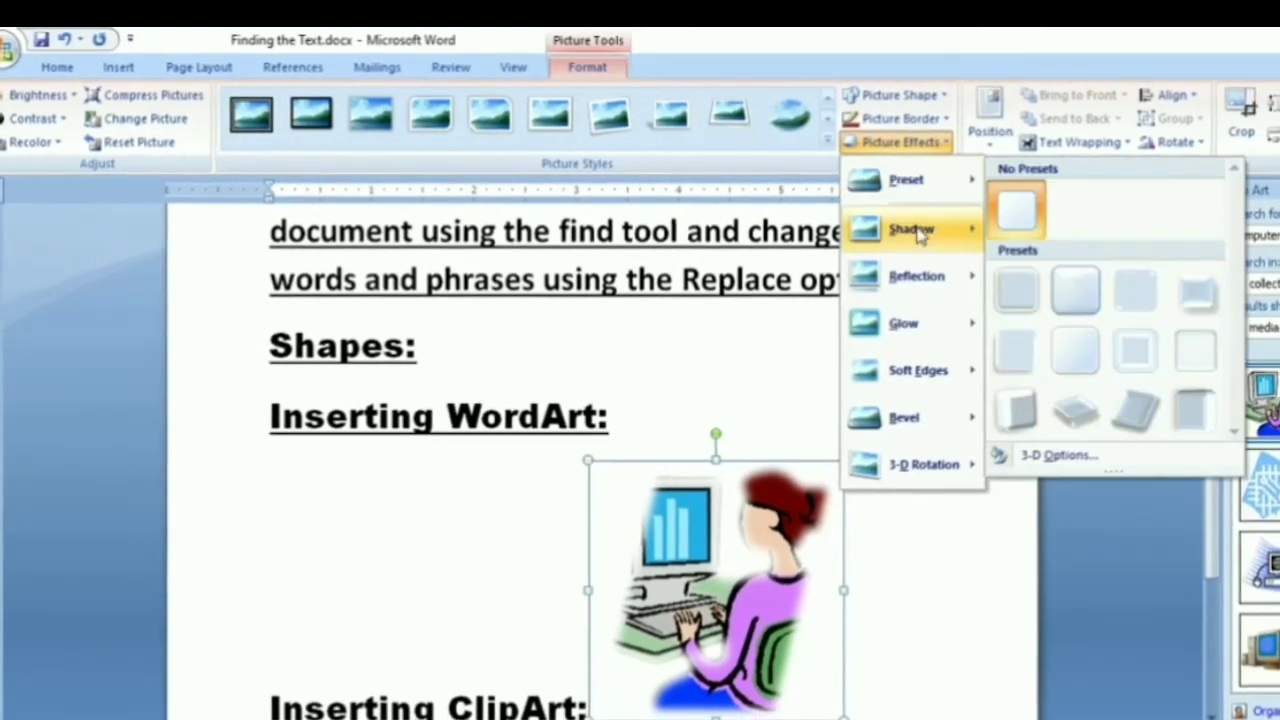
mouse_move(910, 273)
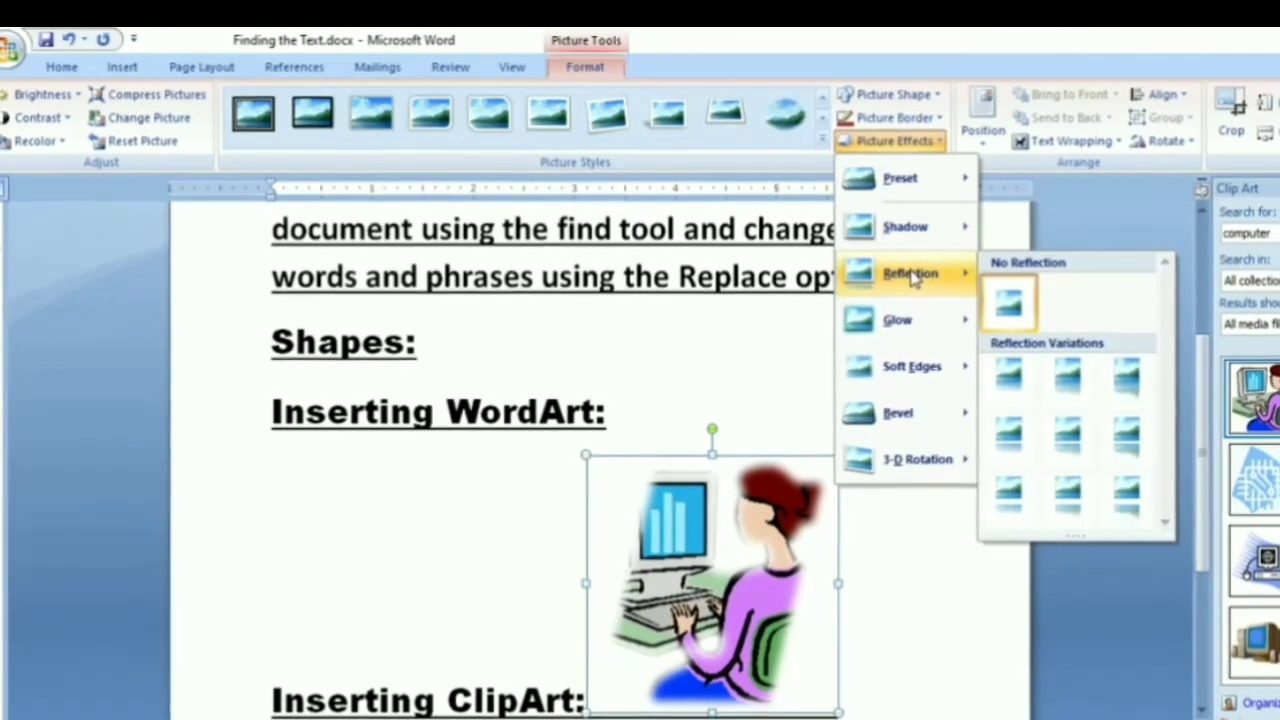
click(1050, 373)
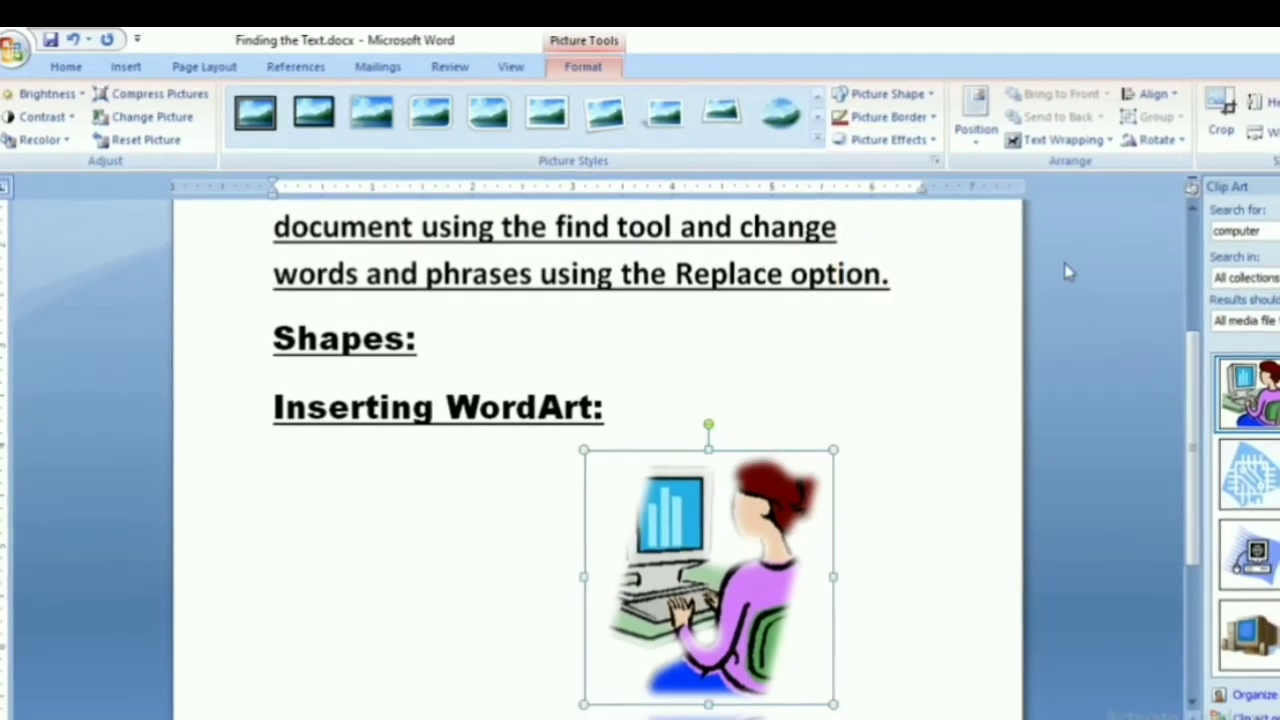